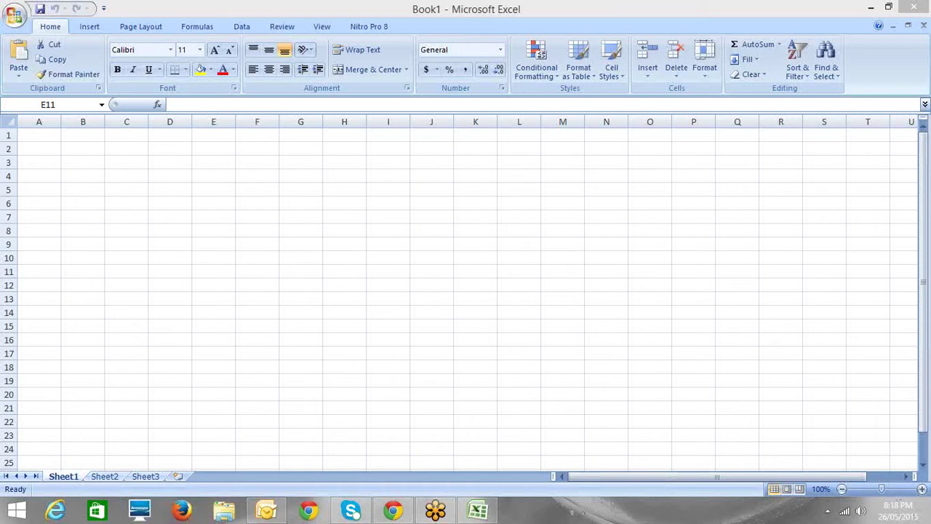
# Open Sound Recorder from a system search for "recorder" and start an audio recording.
pyautogui.press('XF86AudioRaiseVolume')
pyautogui.press('super')
pyautogui.write('recorder')
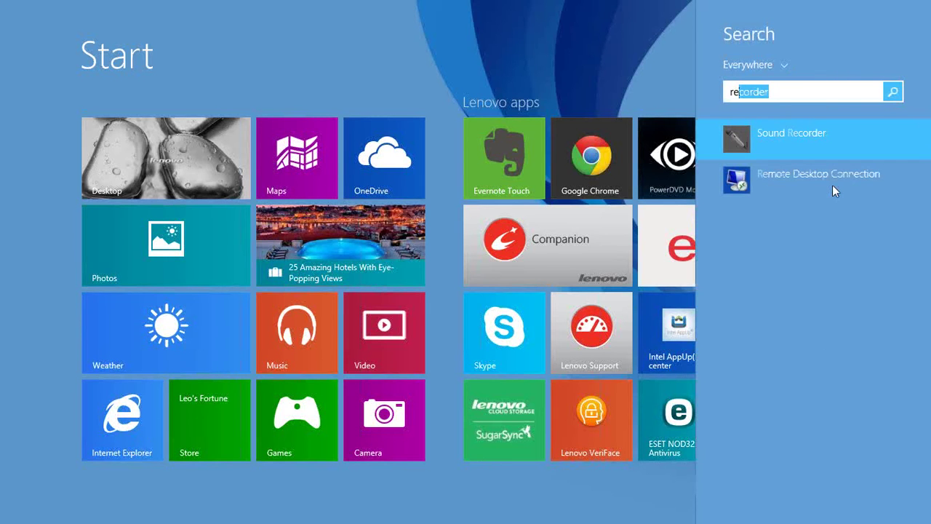
pyautogui.click(807, 133)
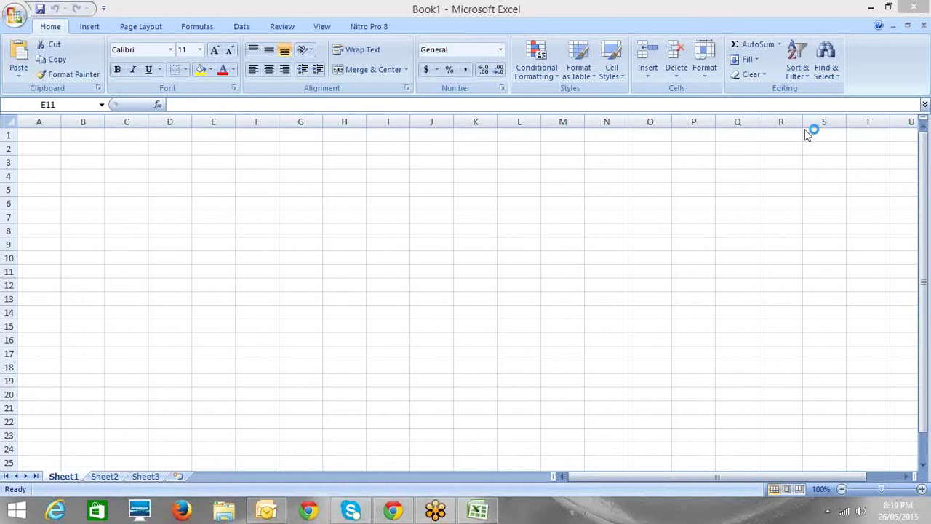
pyautogui.click(124, 140)
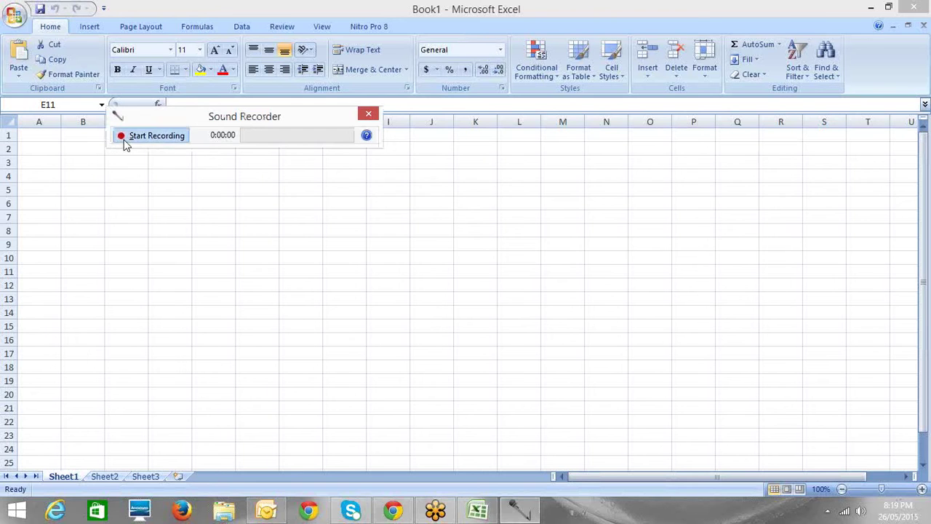
# Return to the blank Excel workbook and enter the title "APP------Project Mgmt" in cell B2 of Sheet1.
pyautogui.click(189, 251)
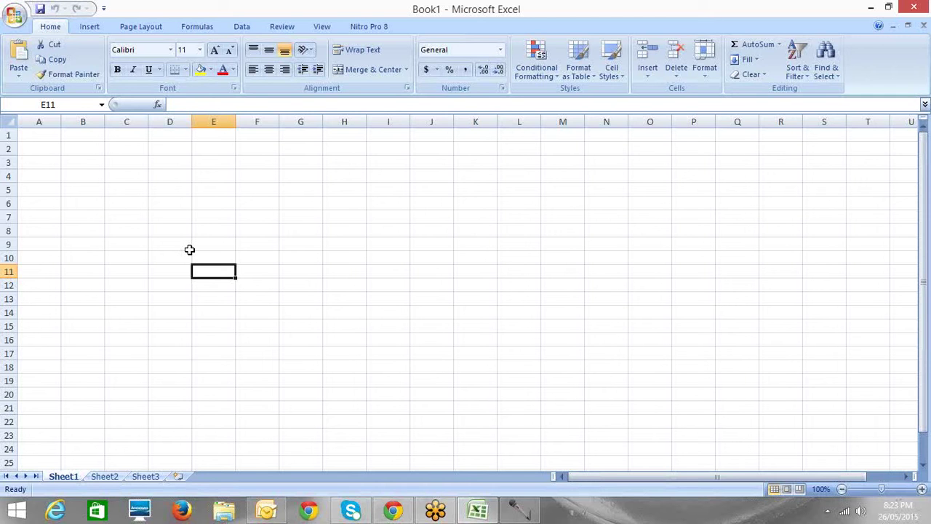
pyautogui.press('Up')
pyautogui.press('Up')
pyautogui.press('Up')
pyautogui.press('Up')
pyautogui.press('Up')
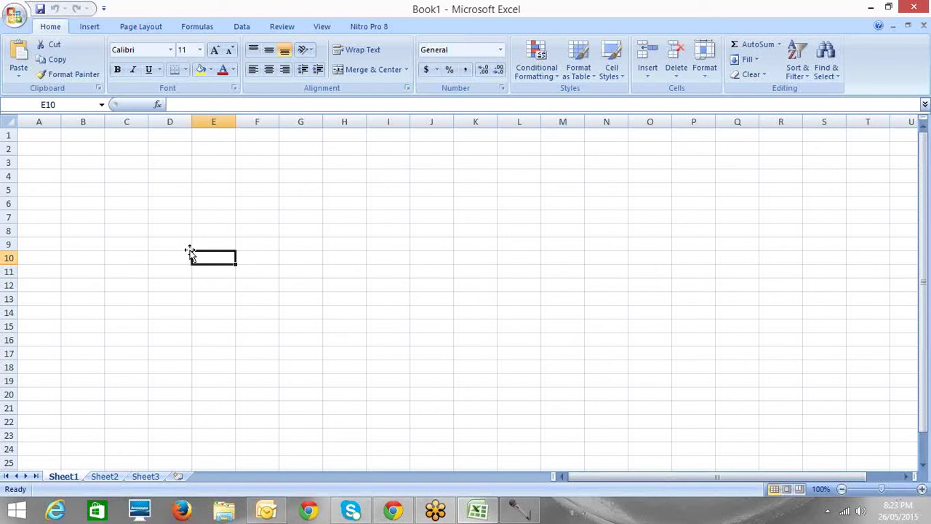
pyautogui.press('Left')
pyautogui.press('Left')
pyautogui.press('Left')
pyautogui.press('Up')
pyautogui.press('Up')
pyautogui.press('Up')
pyautogui.press('Up')
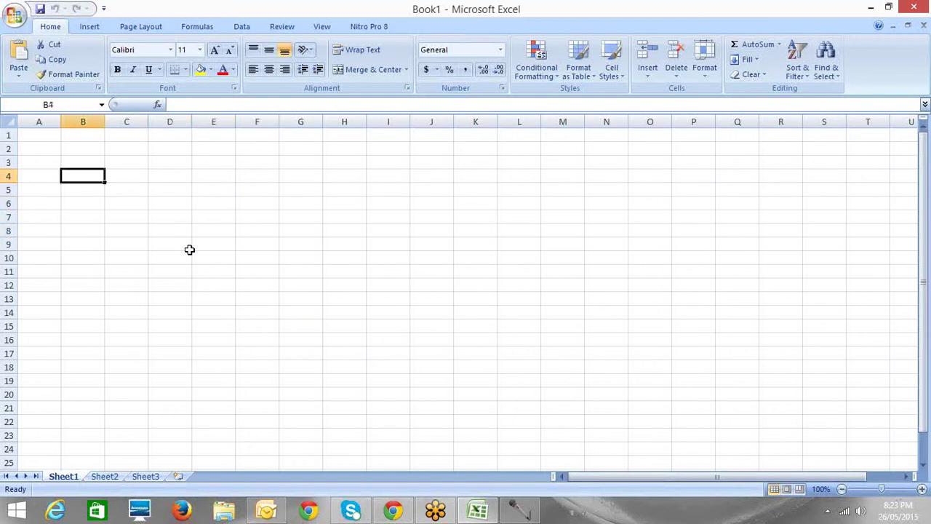
pyautogui.write('APP------')
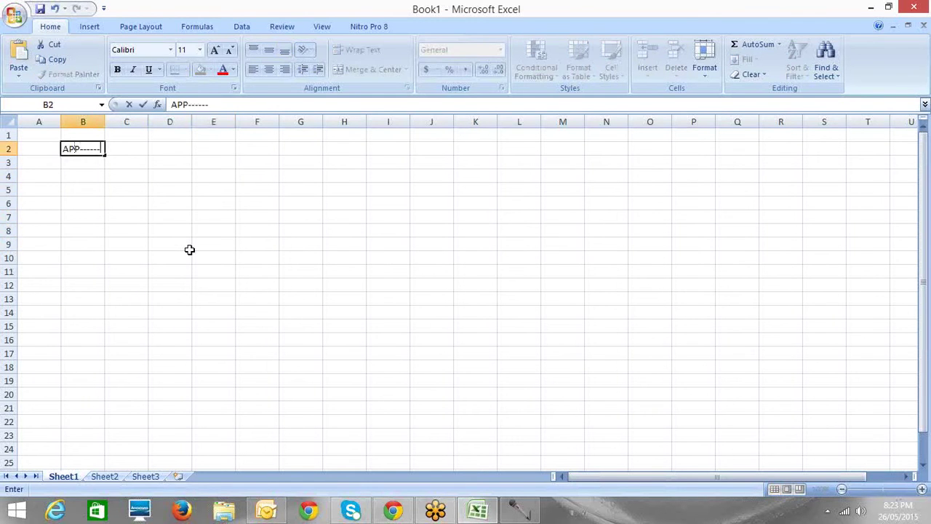
pyautogui.write('Project Mgmt')
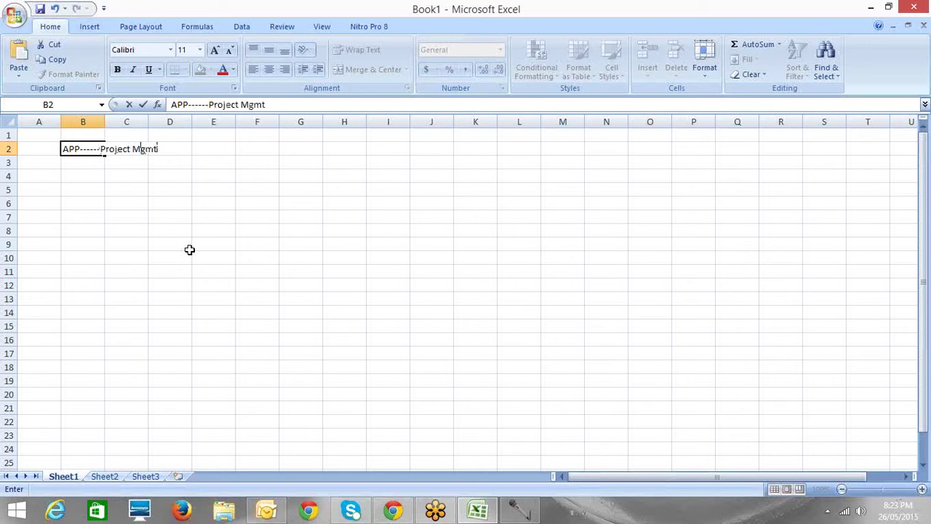
pyautogui.press('Return')
pyautogui.press('Return')
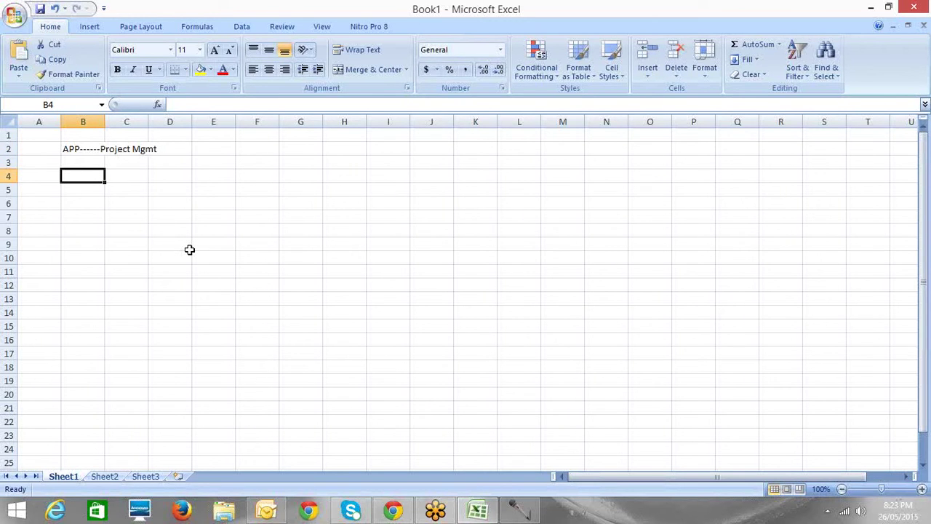
# Enter the heading "Objects:" in cell B4, below the title.
pyautogui.write('Objecgts')
pyautogui.press('BackSpace')
pyautogui.press('BackSpace')
pyautogui.press('BackSpace')
pyautogui.write('ts')
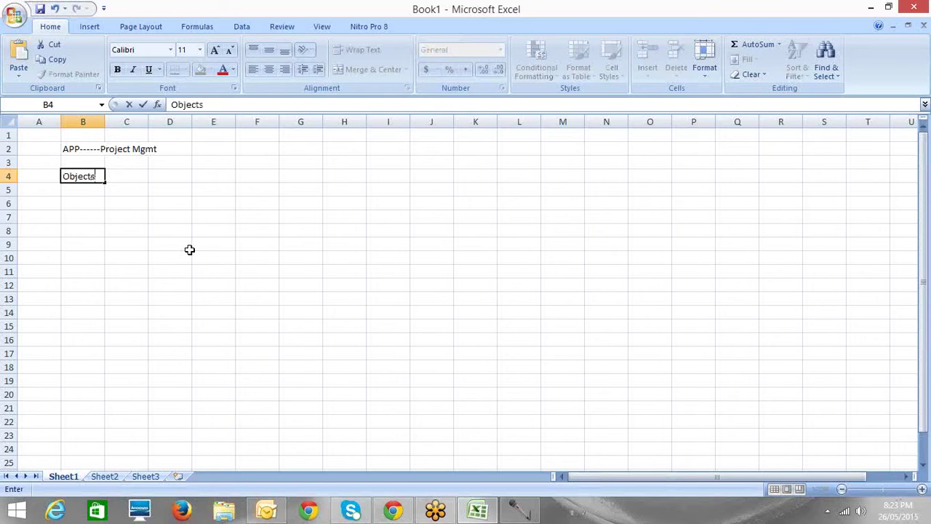
pyautogui.write(':')
pyautogui.press('Return')
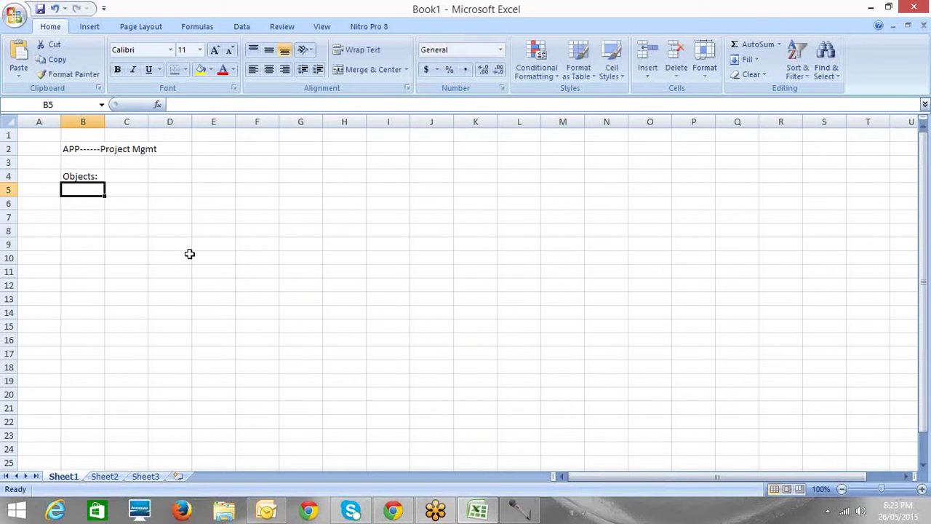
# Enter "Clients:" in cell B5 as the first item under the Objects heading.
pyautogui.write('Clie')
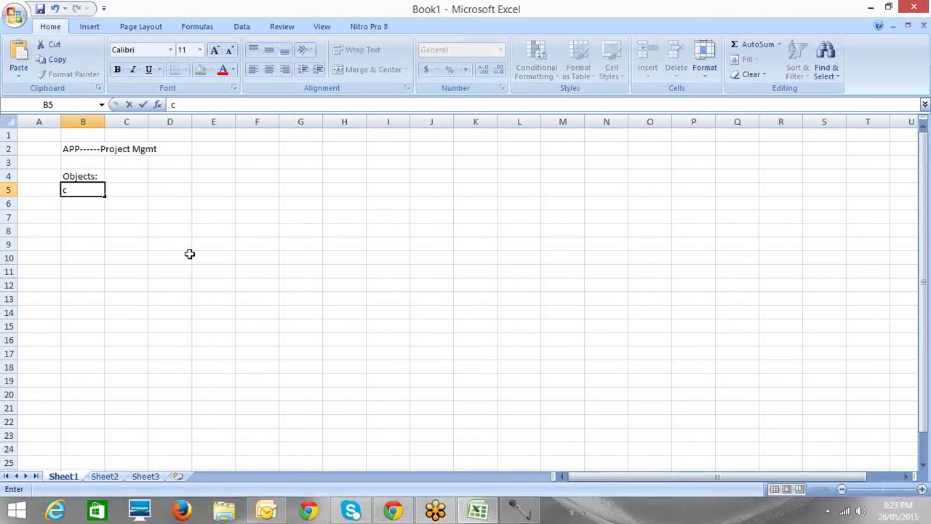
pyautogui.write('nts:')
pyautogui.click(83, 205)
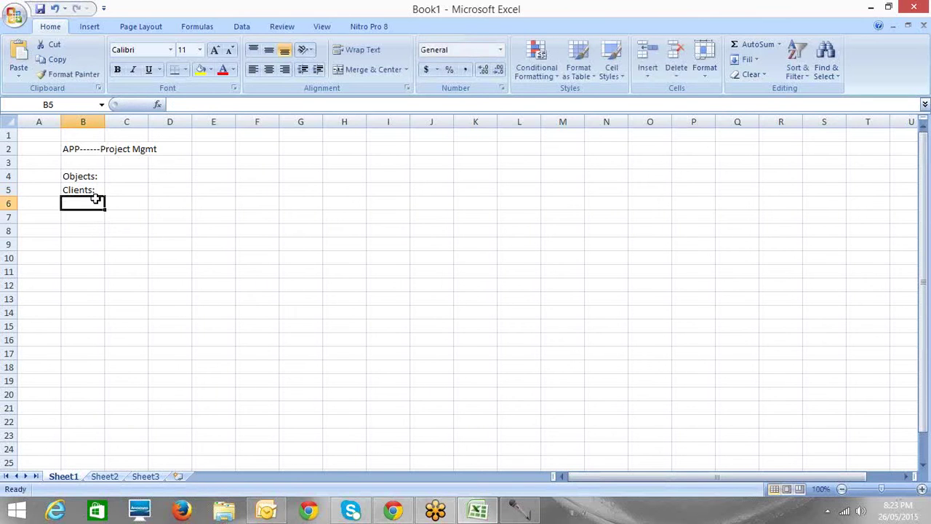
# Remove the trailing colon from the Clients entry in cell B5.
pyautogui.click(101, 190)
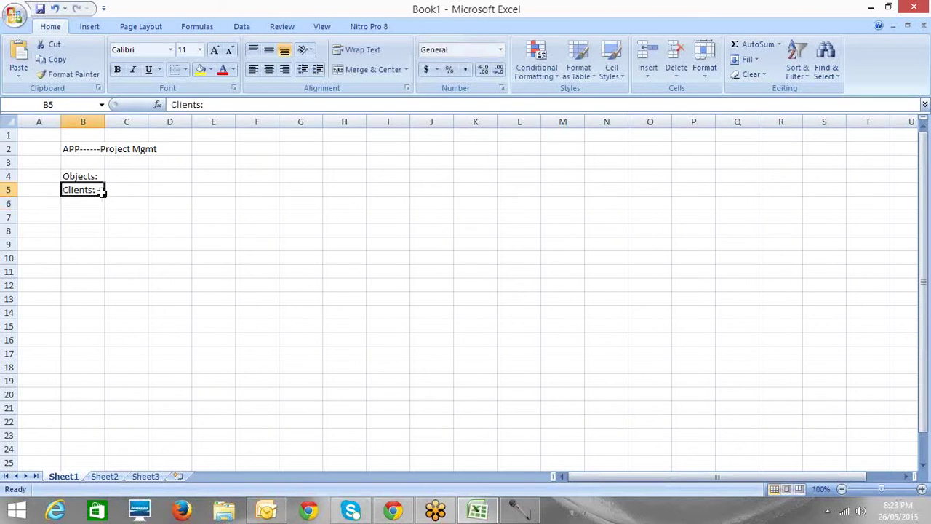
pyautogui.doubleClick(101, 190)
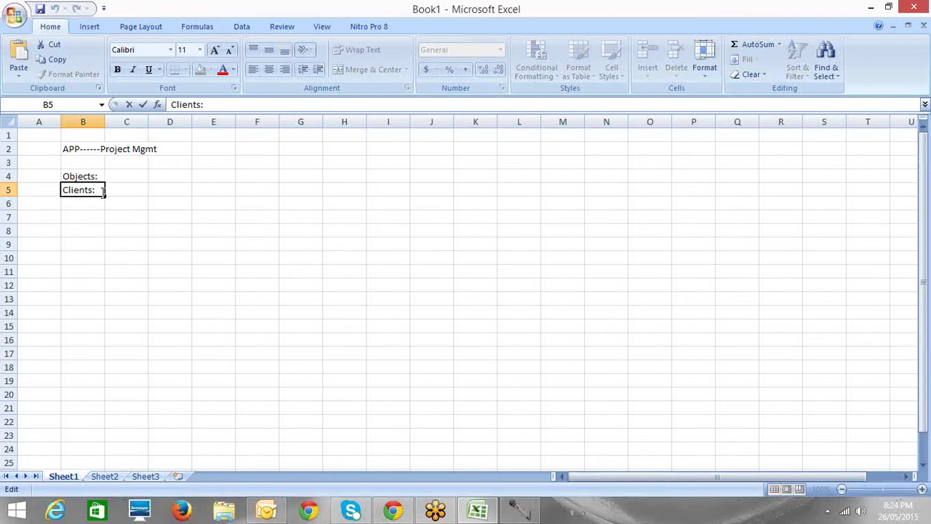
pyautogui.press('Left')
pyautogui.press('Delete')
pyautogui.click(79, 204)
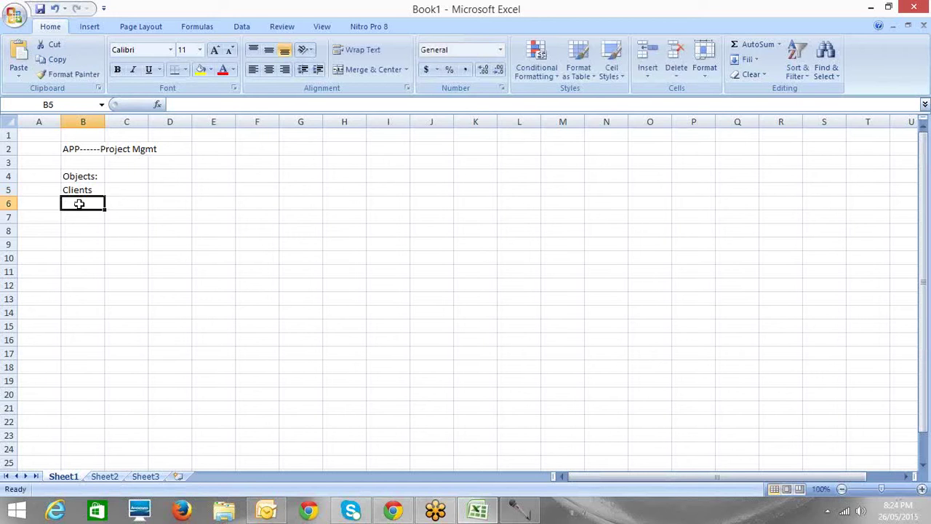
# Add "Project" in cell B6 and "Consultant" in cell B7 to the object list.
pyautogui.write('Project')
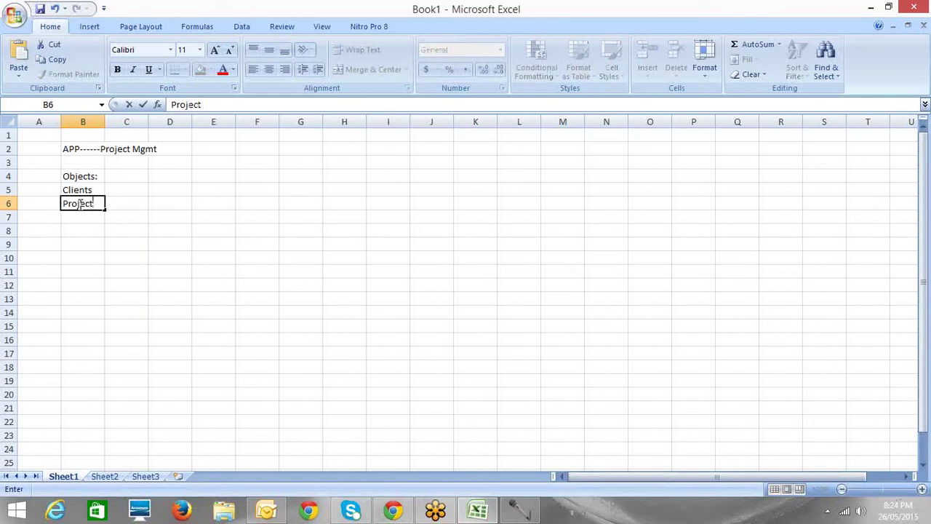
pyautogui.press('Return')
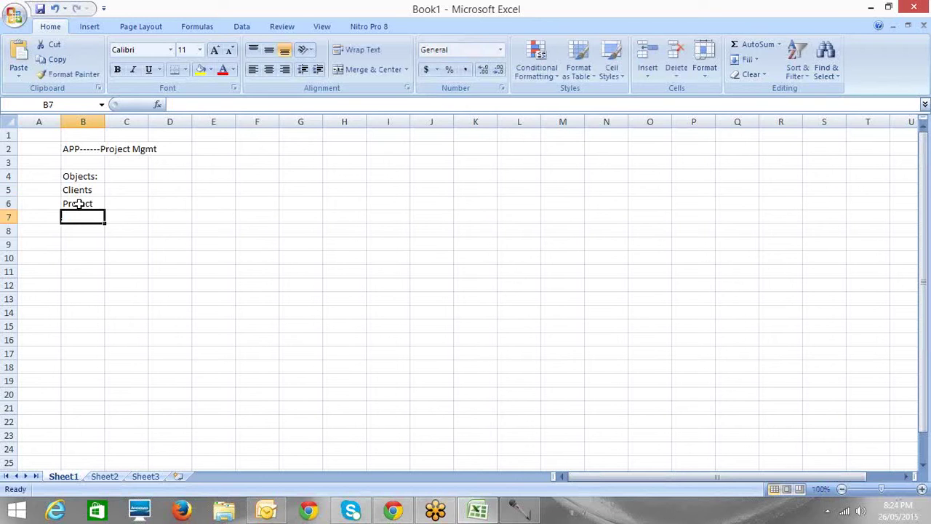
pyautogui.write('Consultant')
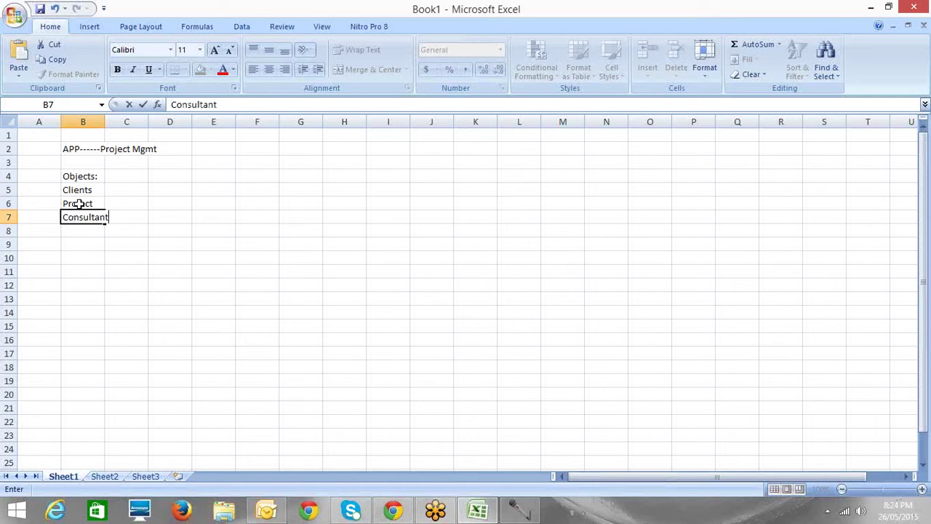
pyautogui.click(84, 231)
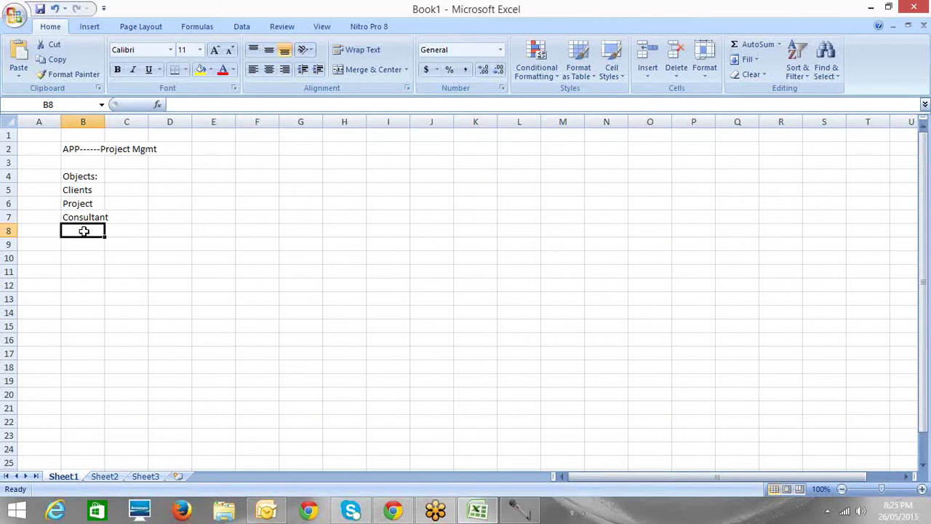
# Add "Team" in cell B8 below the Consultant entry.
pyautogui.press('Up')
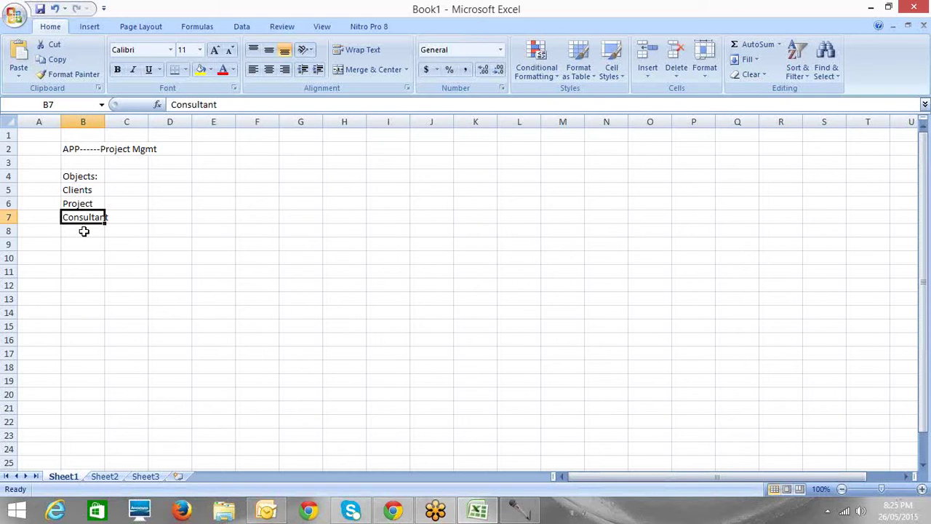
pyautogui.click(84, 230)
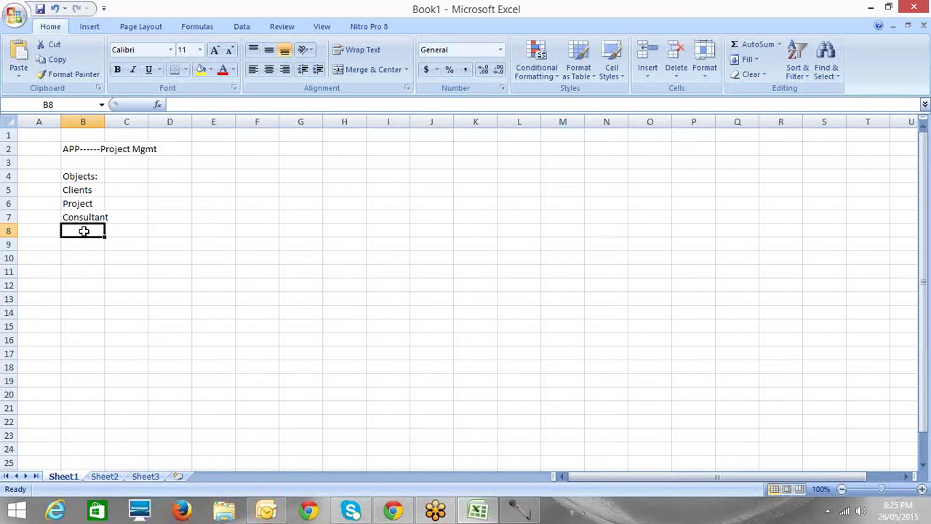
pyautogui.write('Team')
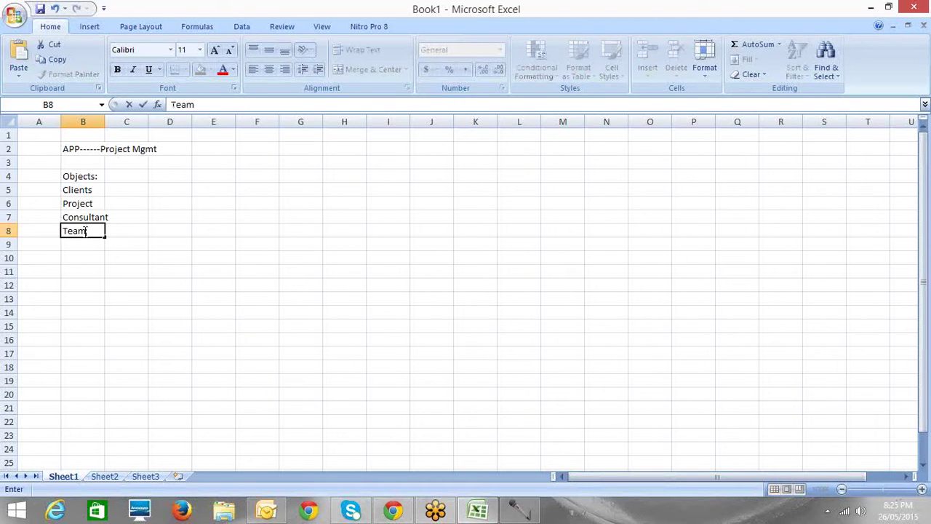
pyautogui.press('Return')
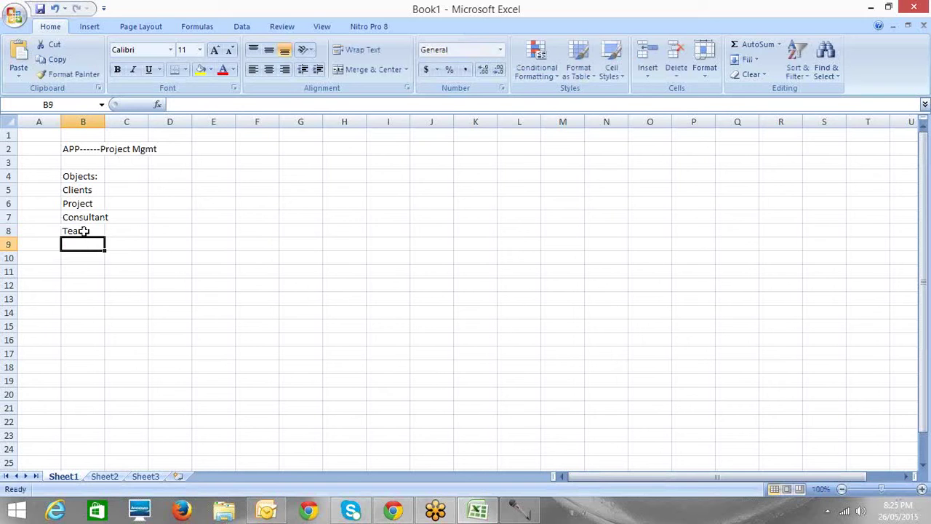
# Move the Team entry from B8 up to B7, replacing the Consultant entry.
pyautogui.press('Up')
pyautogui.press('Up')
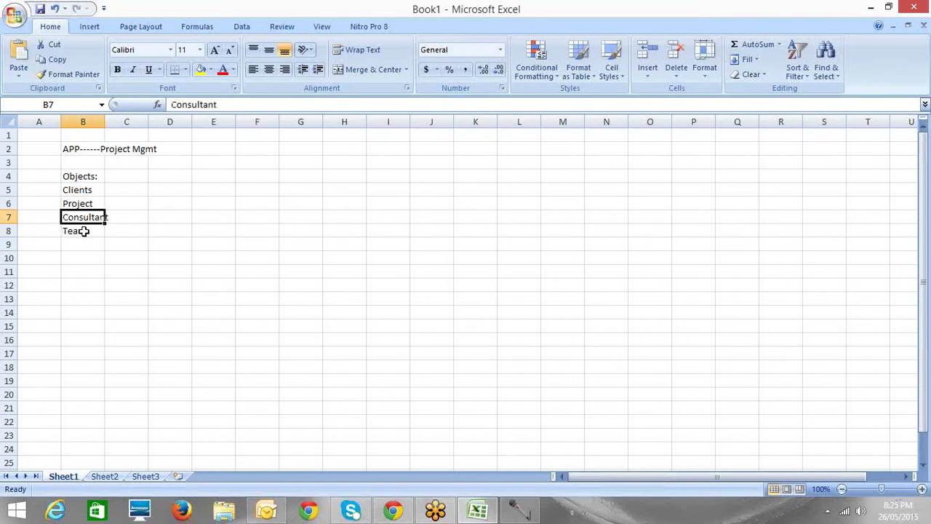
pyautogui.press('Down')
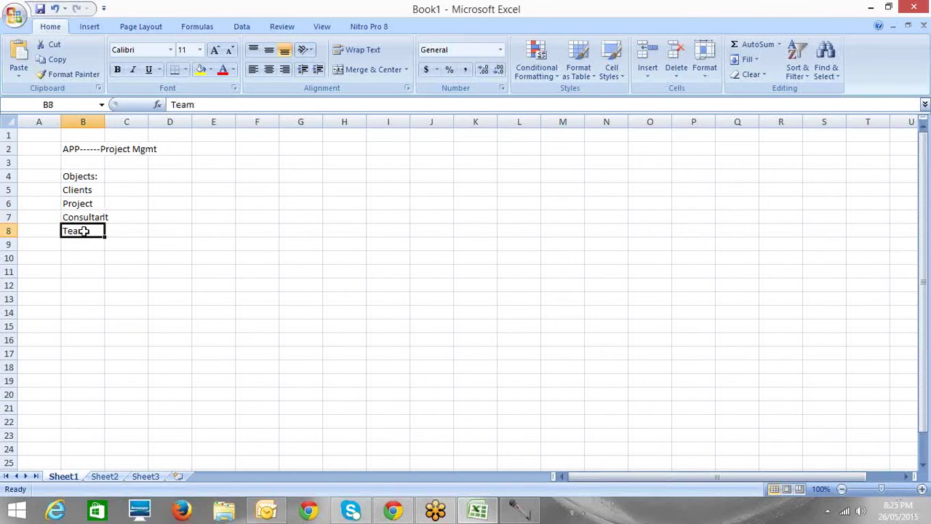
pyautogui.press('Up')
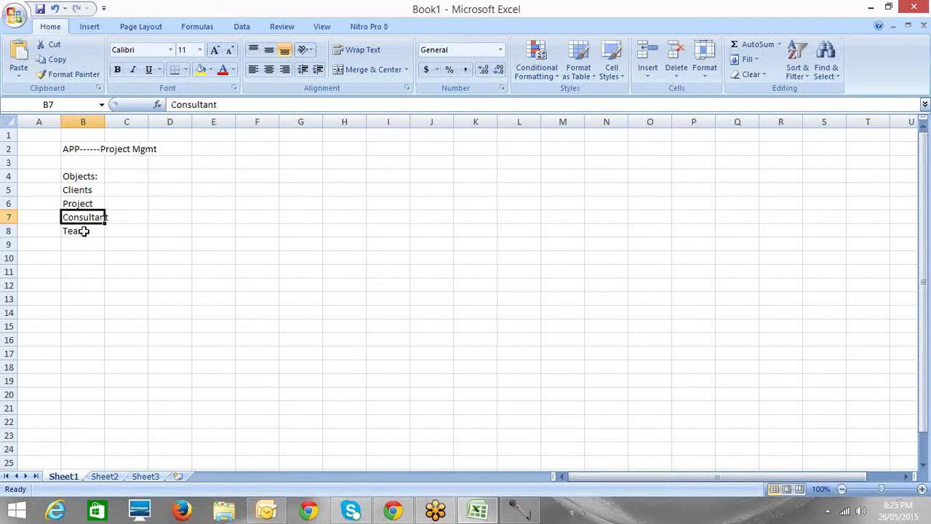
pyautogui.press('Down')
pyautogui.hotkey('ctrl', 'x')
pyautogui.press('Up')
pyautogui.press('Return')
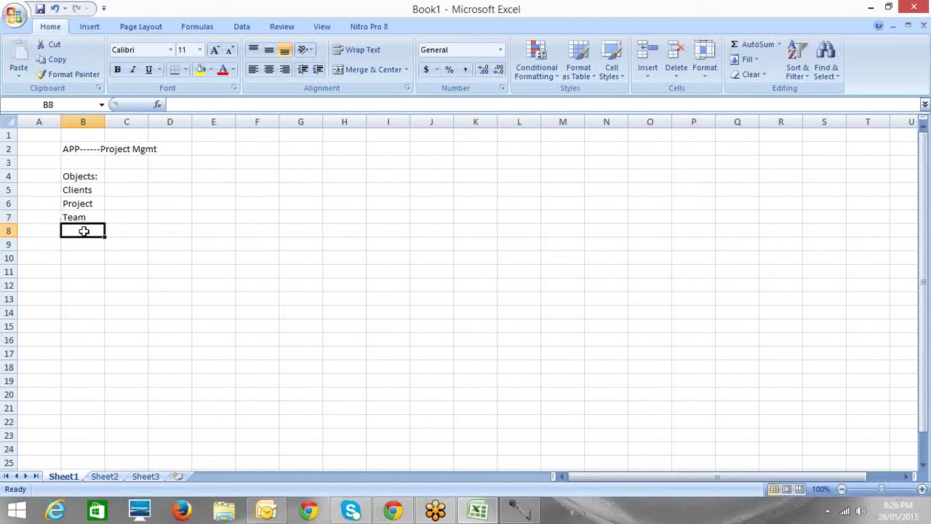
pyautogui.press('Up')
pyautogui.press('Up')
pyautogui.press('Up')
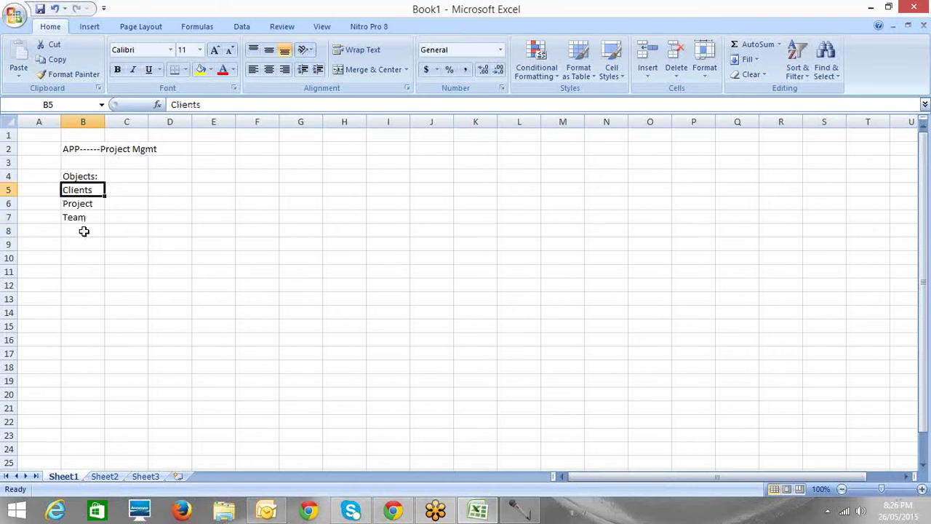
pyautogui.press('Left')
pyautogui.press('Right')
pyautogui.press('Down')
pyautogui.press('Down')
pyautogui.press('Down')
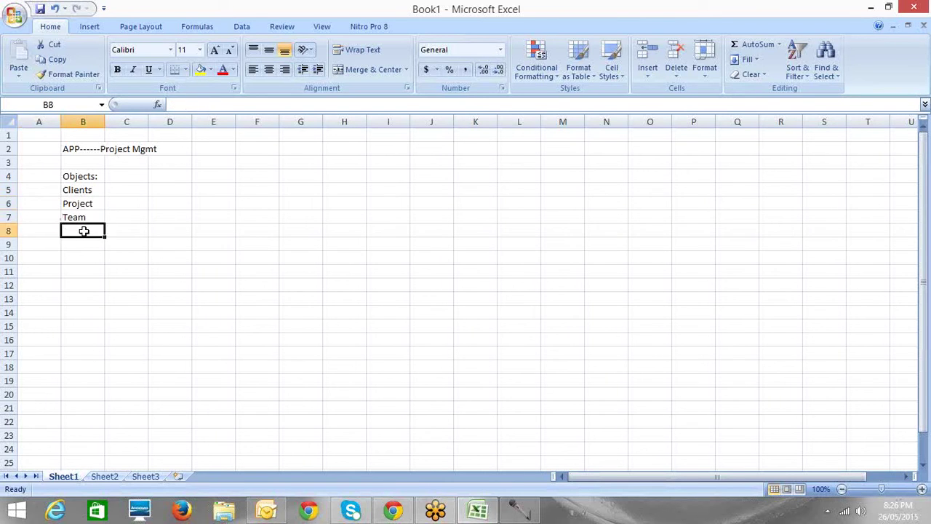
pyautogui.press('Up')
pyautogui.press('Up')
pyautogui.press('Up')
pyautogui.press('Down')
pyautogui.press('Down')
pyautogui.press('Down')
pyautogui.press('Up')
pyautogui.press('Up')
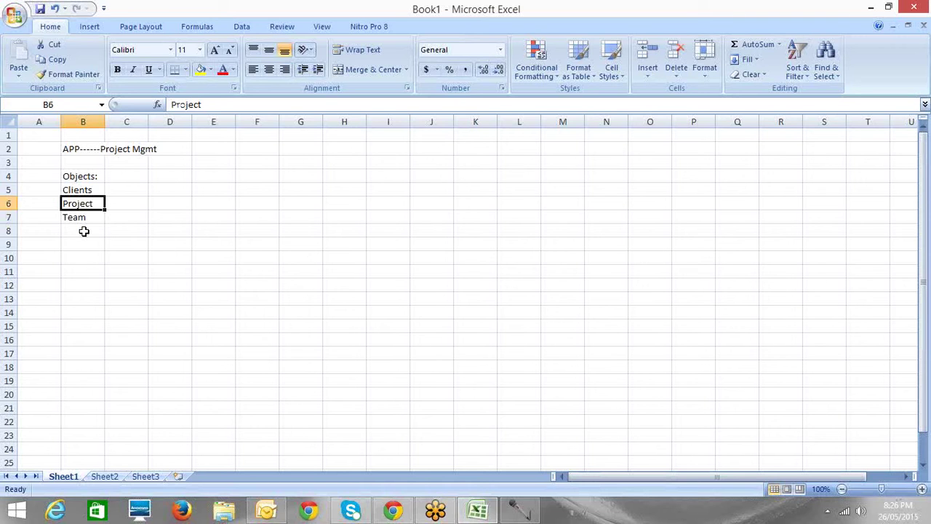
pyautogui.press('Up')
pyautogui.press('Down')
pyautogui.press('Down')
pyautogui.press('Down')
pyautogui.press('Right')
pyautogui.press('Right')
pyautogui.press('Right')
pyautogui.press('Right')
pyautogui.press('Right')
pyautogui.press('Right')
pyautogui.press('Up')
pyautogui.press('Up')
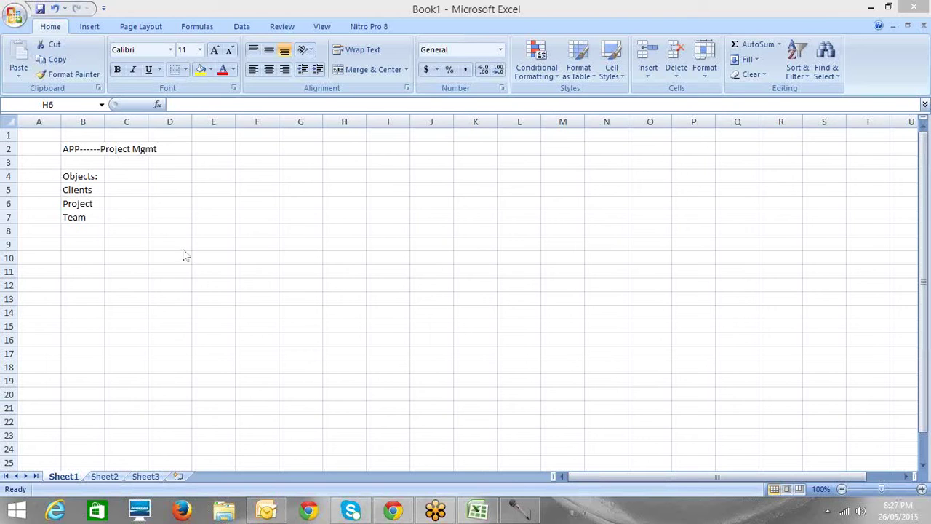
# Extend the Team entry in cell B7 so it reads "Team: Users".
pyautogui.click(78, 231)
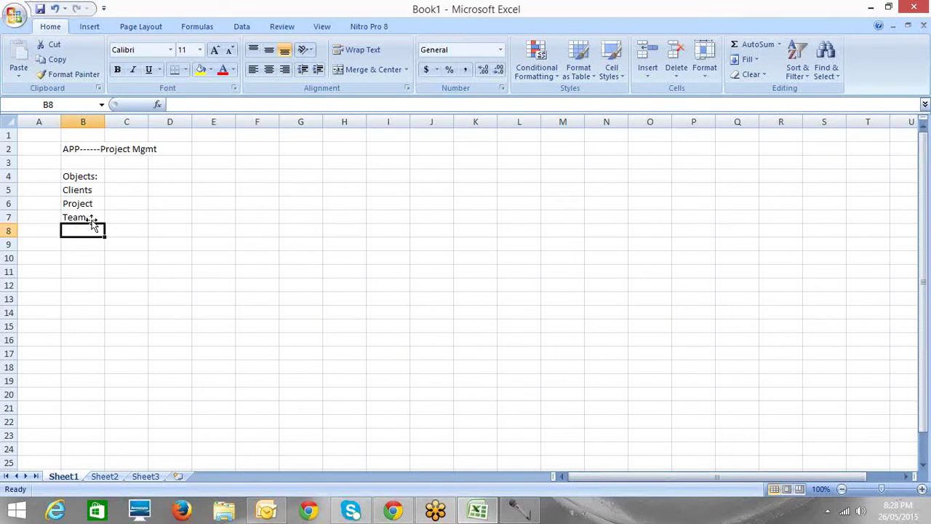
pyautogui.scroll(-1, 92, 223)
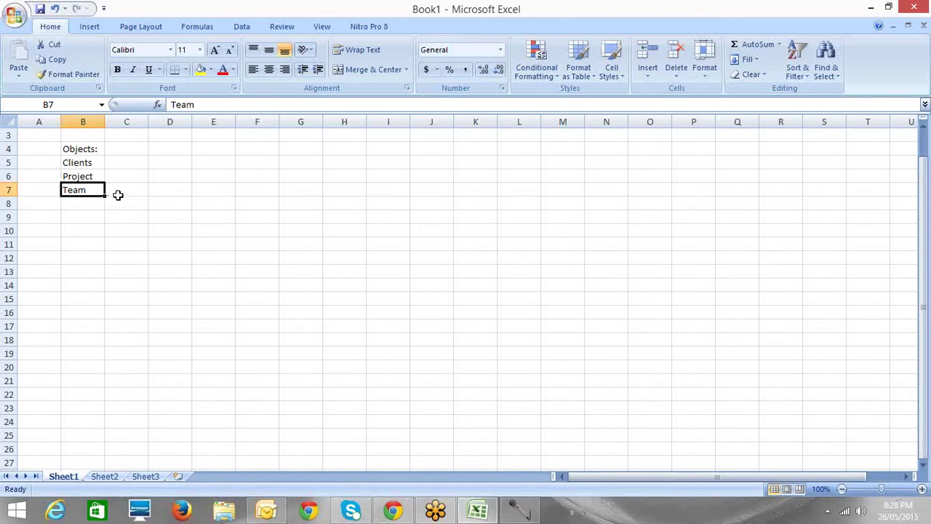
pyautogui.click(119, 196)
pyautogui.click(108, 190)
pyautogui.doubleClick(106, 191)
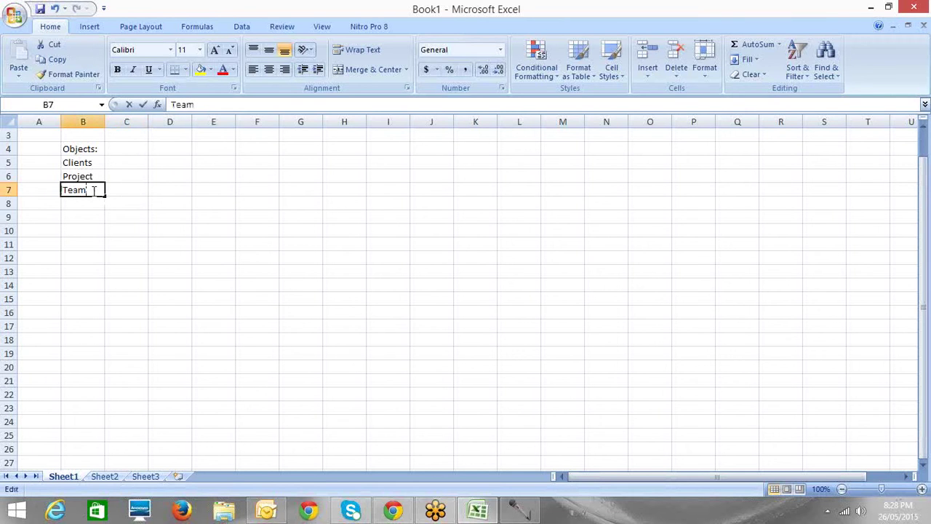
pyautogui.write(':')
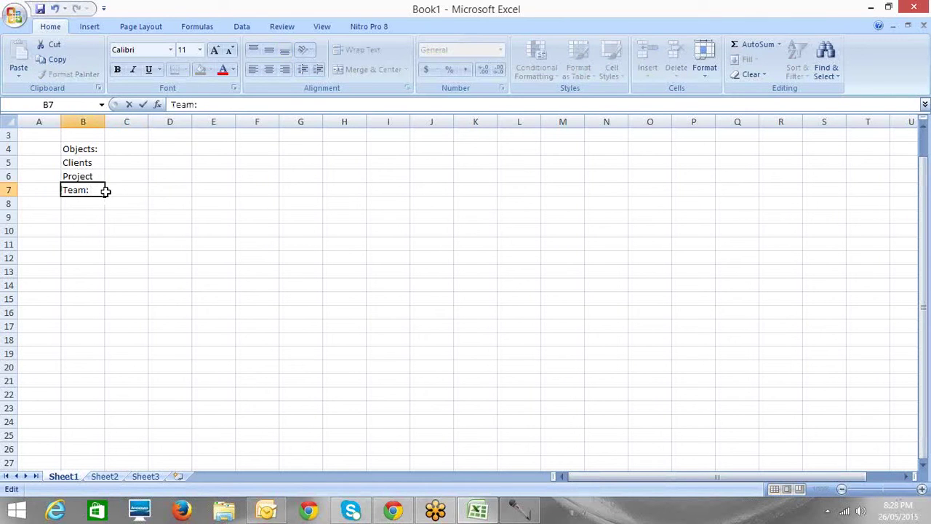
pyautogui.write(' Users')
pyautogui.click(87, 205)
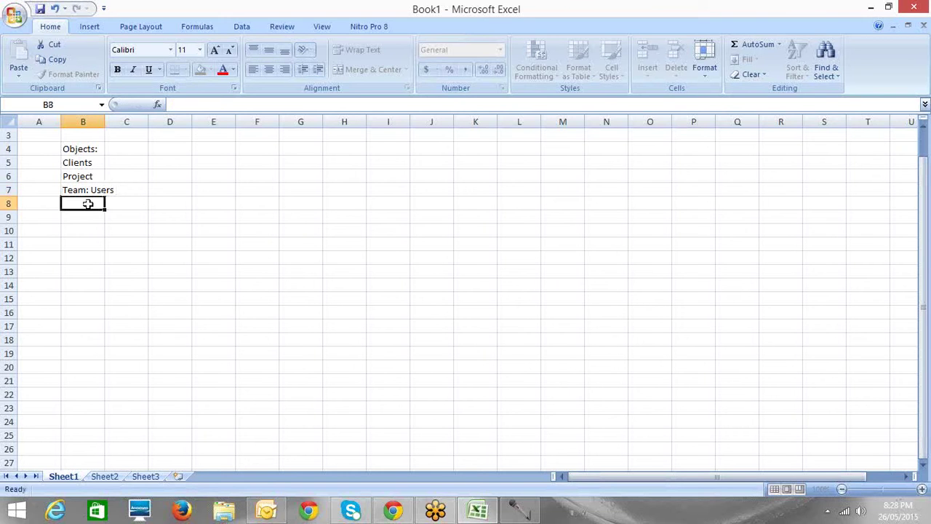
# Extend the Clients entry in cell B5 so it reads "Clients: accounts or contacts".
pyautogui.doubleClick(96, 163)
pyautogui.write(':')
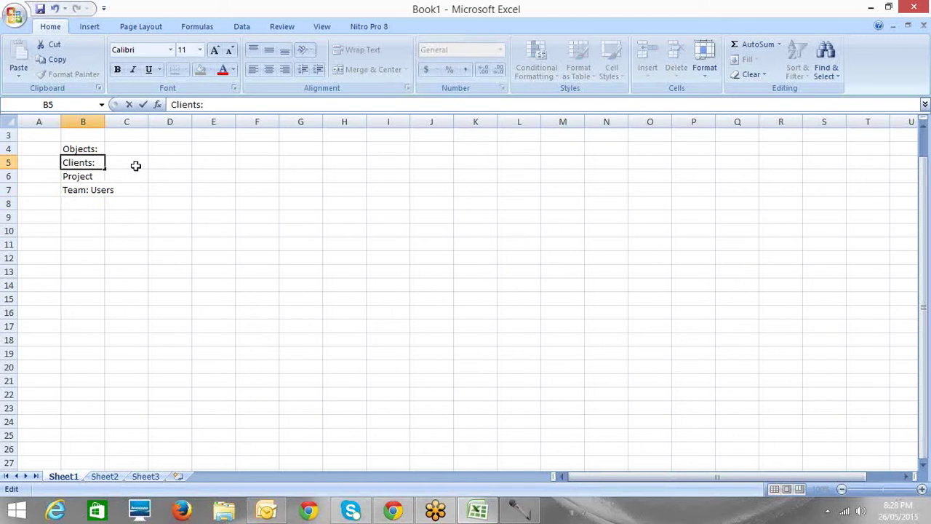
pyautogui.write(' accounts or contacts')
pyautogui.click(96, 177)
# Extend the Project entry in cell B6 so it reads "Project: will be a custom objects".
pyautogui.doubleClick(106, 177)
pyautogui.write(':')
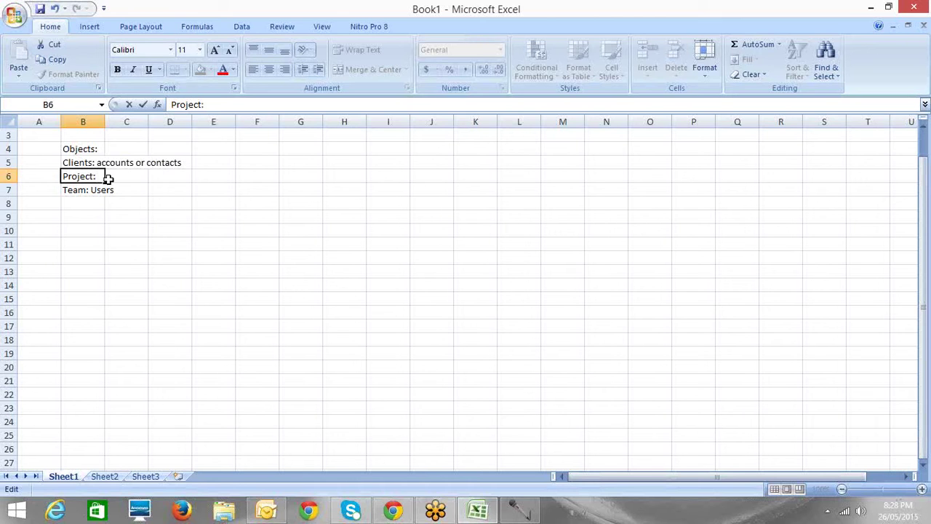
pyautogui.write(' will be an')
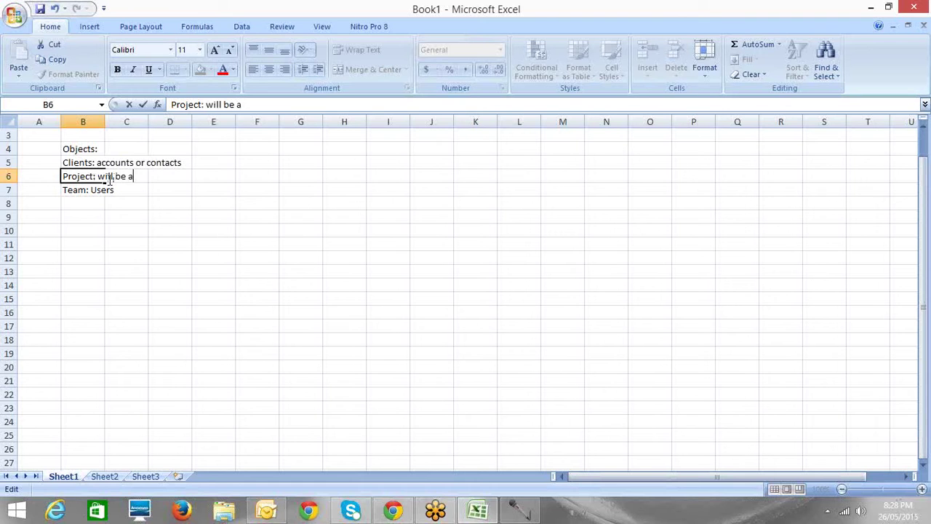
pyautogui.press('BackSpace')
pyautogui.press('BackSpace')
pyautogui.write('custom objects')
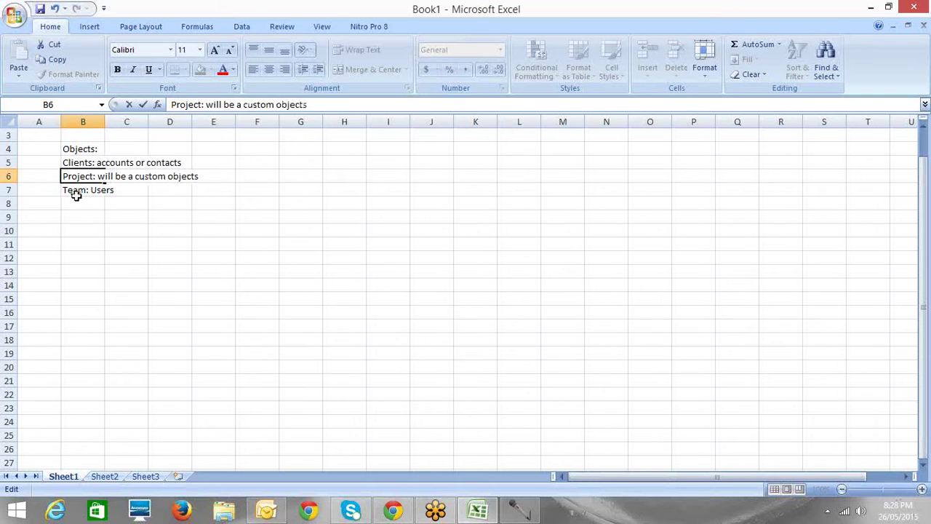
pyautogui.click(174, 200)
pyautogui.click(96, 228)
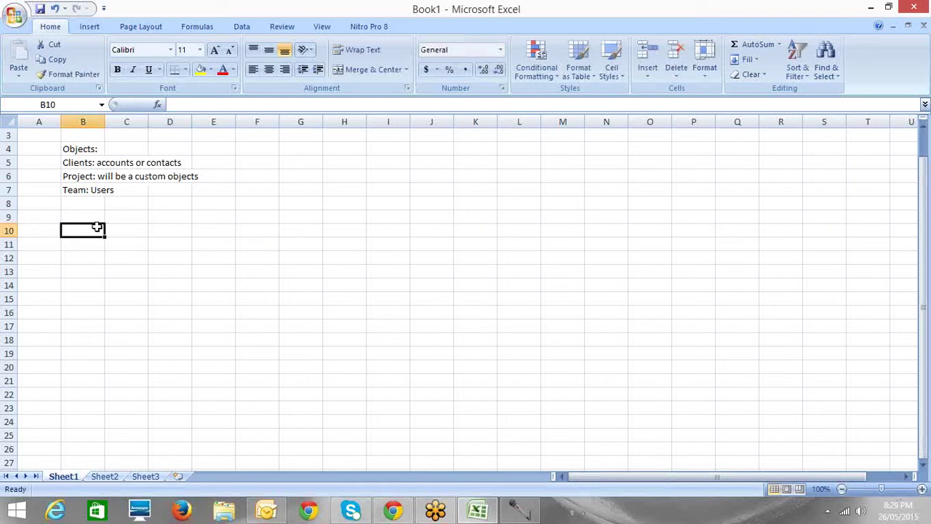
pyautogui.press('Up')
pyautogui.press('Up')
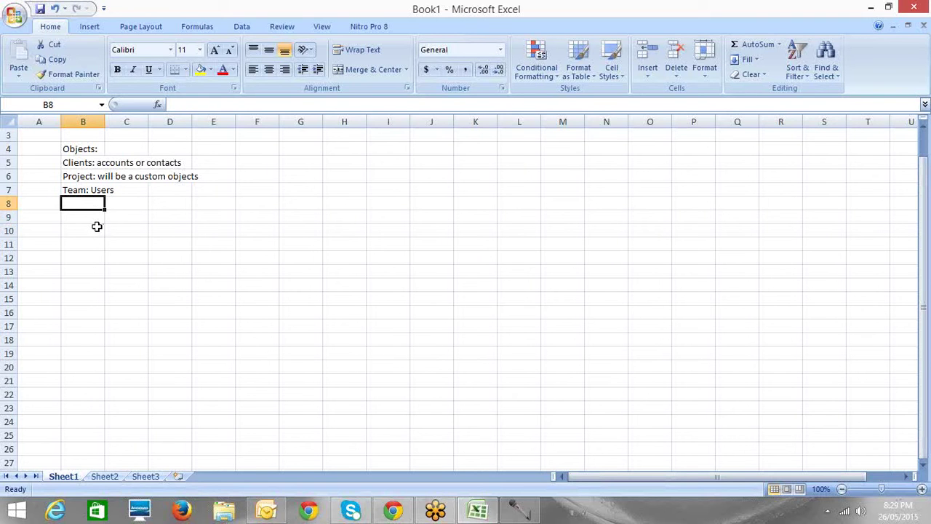
pyautogui.write('P')
pyautogui.press('BackSpace')
pyautogui.press('BackSpace')
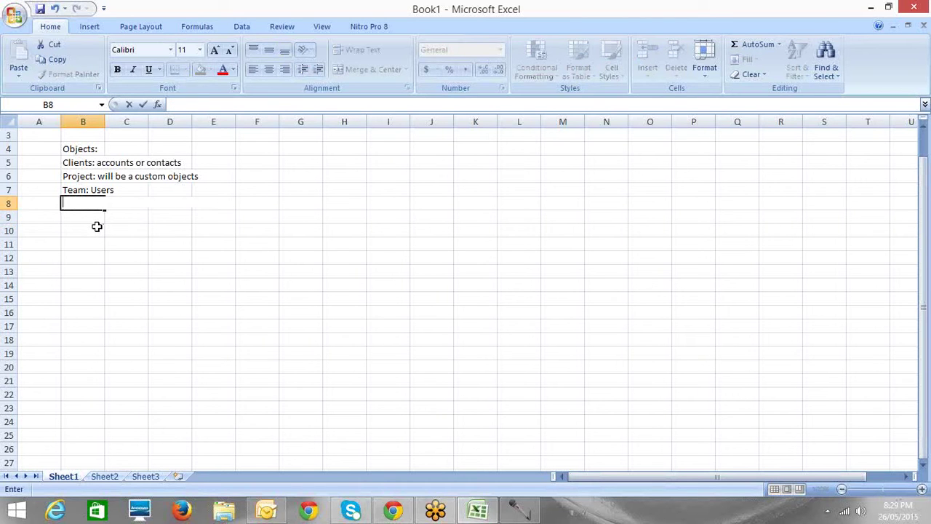
pyautogui.write('C')
pyautogui.press('BackSpace')
pyautogui.press('BackSpace')
pyautogui.click(95, 220)
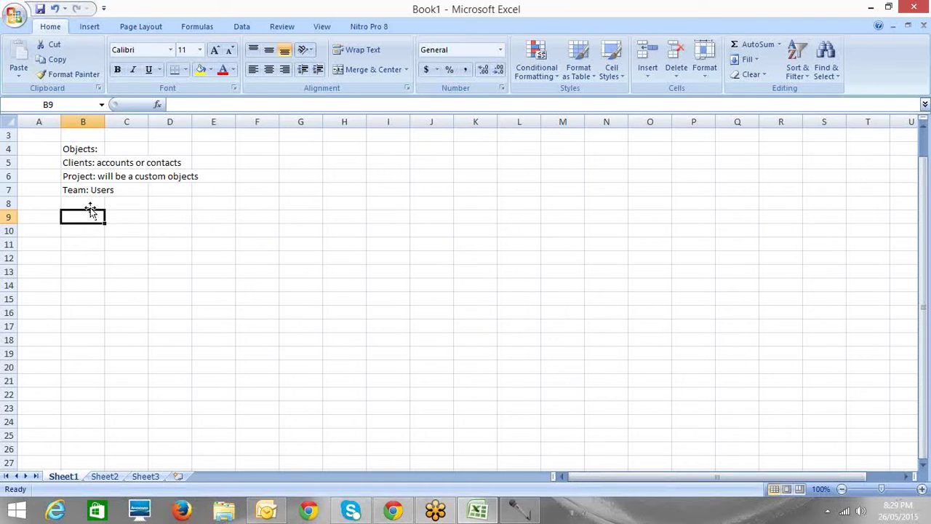
# Add "Project Team" to the object list in cell B8, below the Team entry.
pyautogui.click(90, 204)
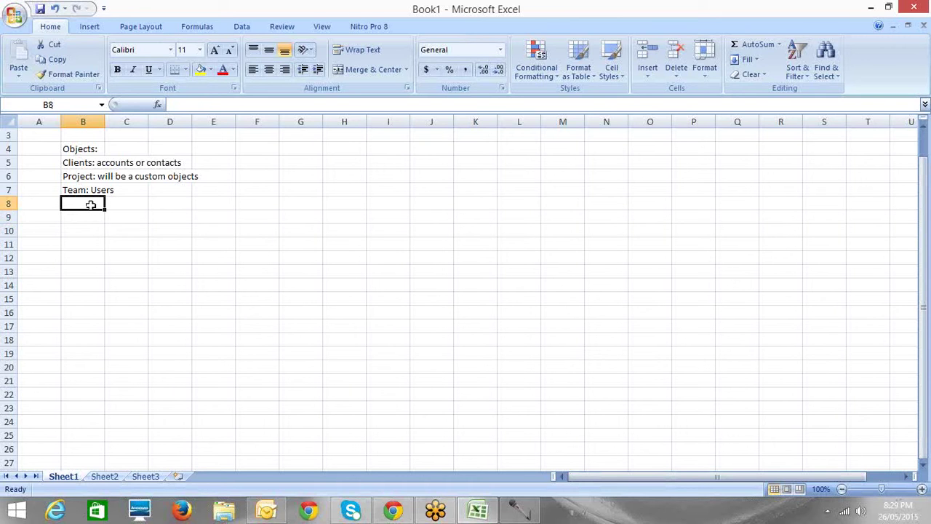
pyautogui.write('pro')
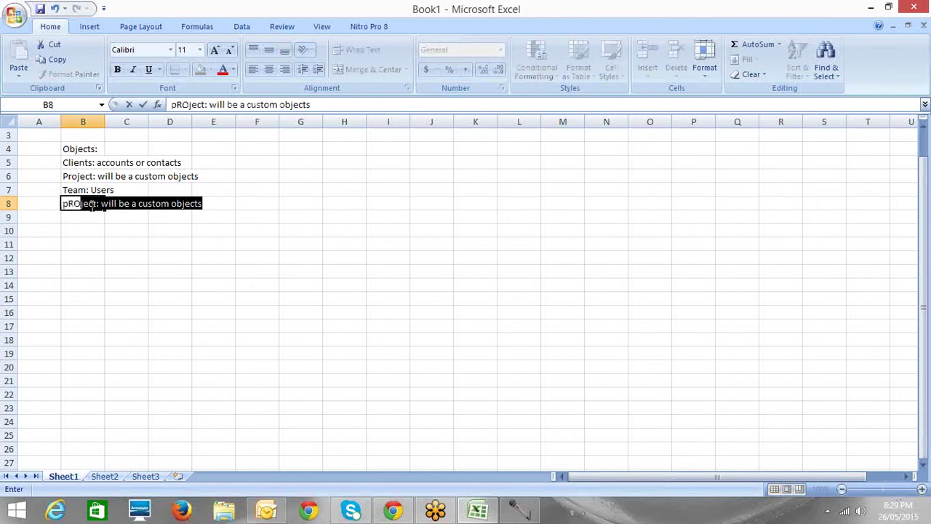
pyautogui.press('BackSpace')
pyautogui.press('BackSpace')
pyautogui.press('BackSpace')
pyautogui.press('BackSpace')
pyautogui.write('pr')
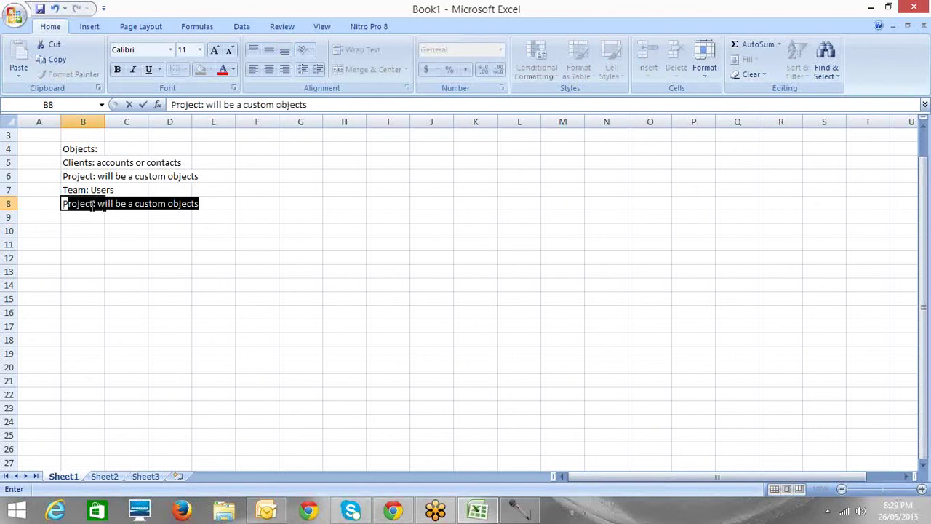
pyautogui.write('oject Team')
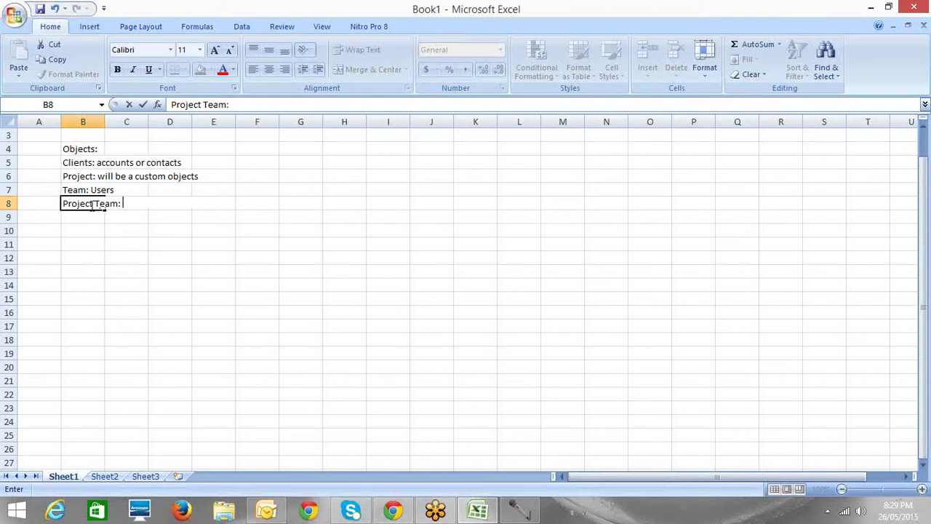
# Complete the Project Team entry in cell B8 with the description ": which team working on which project".
pyautogui.write(': which team')
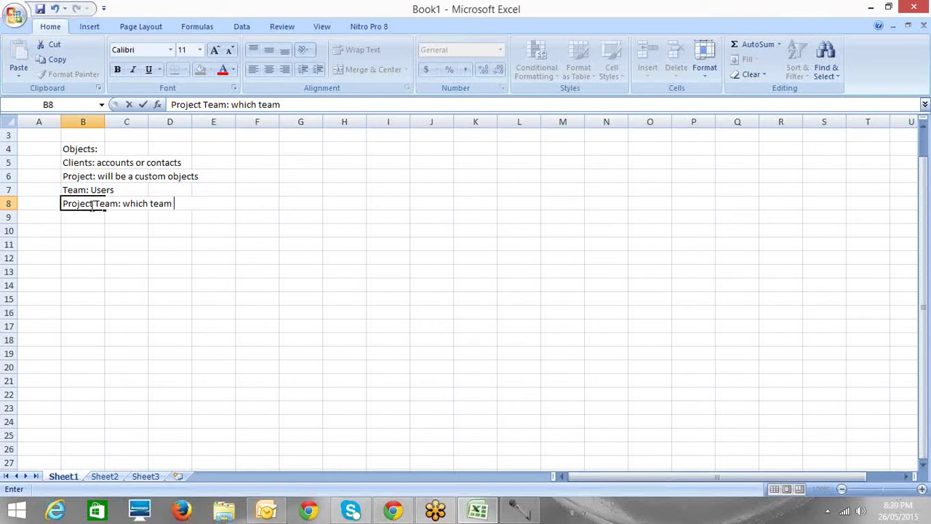
pyautogui.write(' work')
pyautogui.press('BackSpace')
pyautogui.write('rking on which')
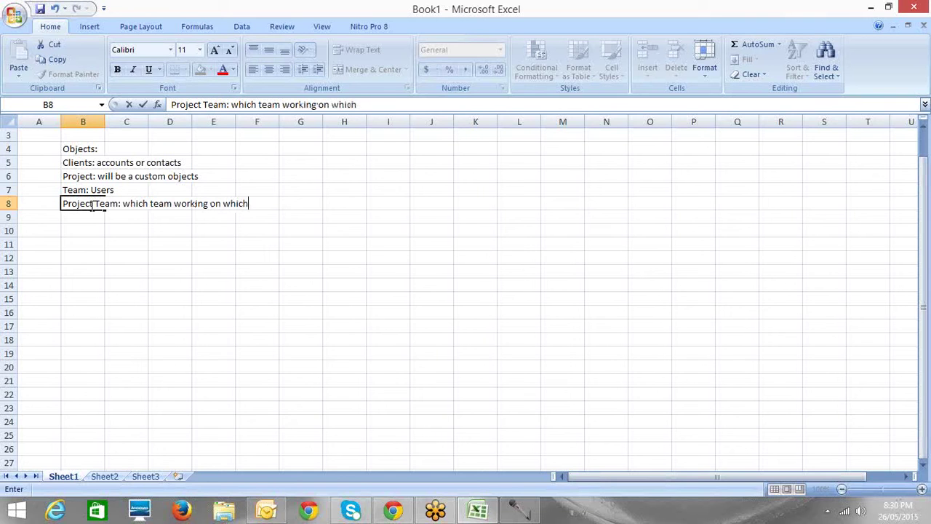
pyautogui.write(' projext')
pyautogui.press('BackSpace')
pyautogui.press('BackSpace')
pyautogui.write('ct')
pyautogui.click(90, 237)
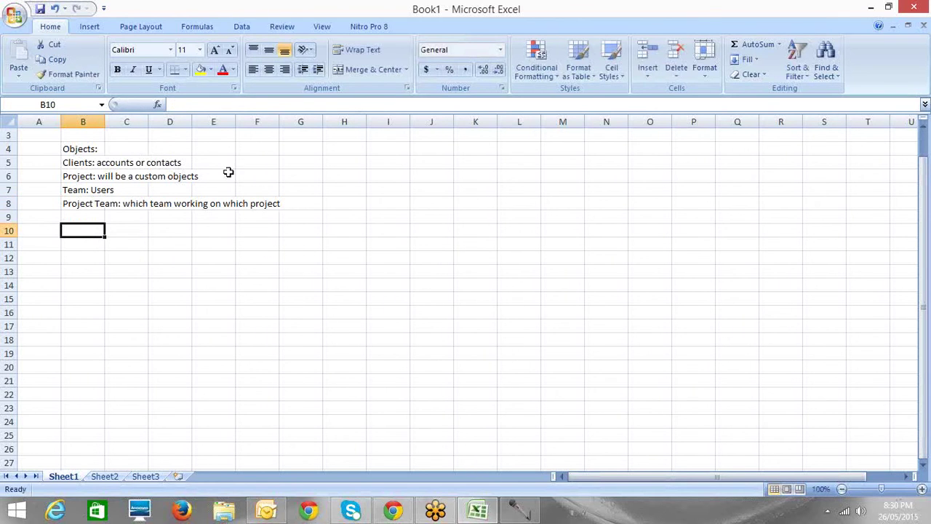
# Enter the label "Fields:" in cell E5 beside the Clients entry.
pyautogui.click(194, 166)
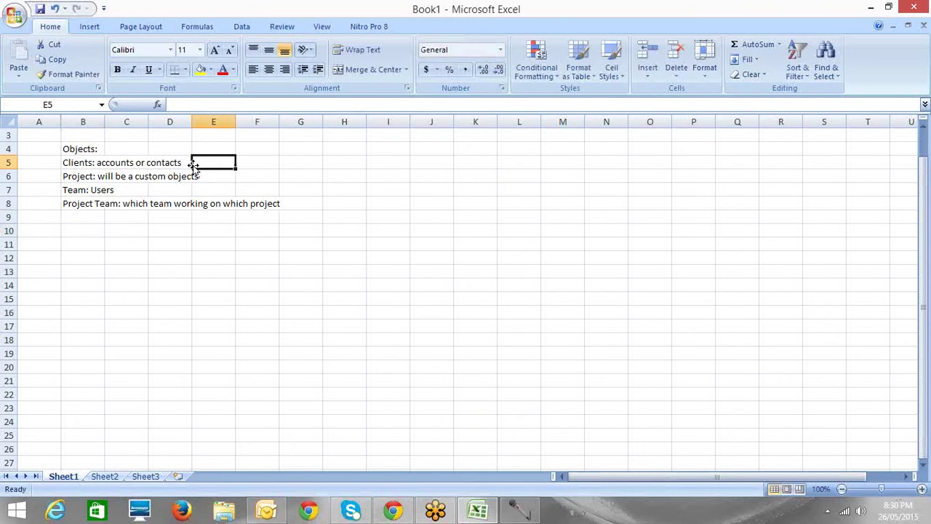
pyautogui.write('File')
pyautogui.press('BackSpace')
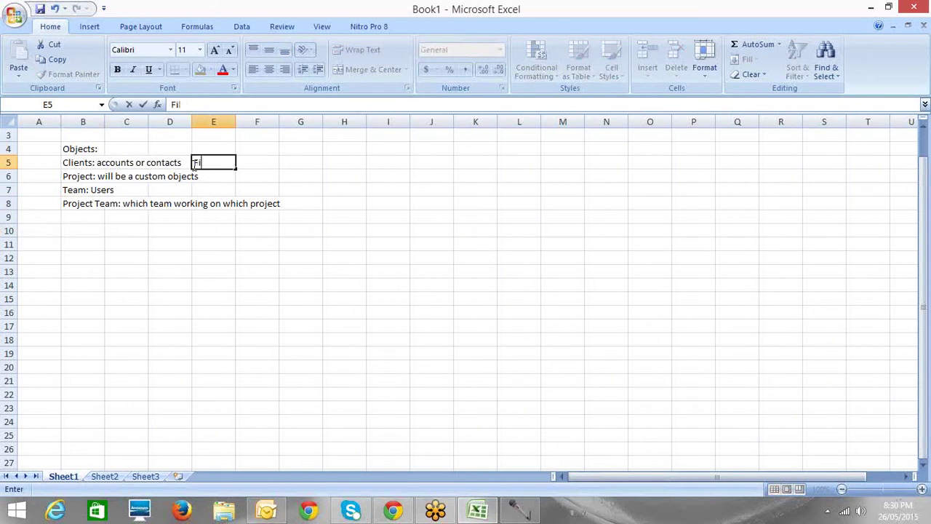
pyautogui.press('BackSpace')
pyautogui.write('elds:')
pyautogui.hotkey('ctrl', 'Return')
# Replace the content of cell E5 with "we can create custom fields based on the requirements of the clients".
pyautogui.click(250, 165)
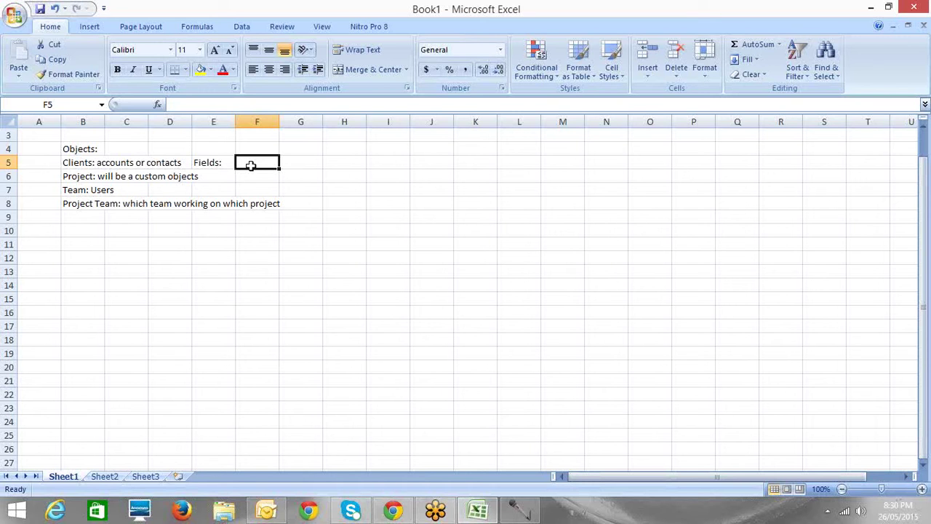
pyautogui.press('Left')
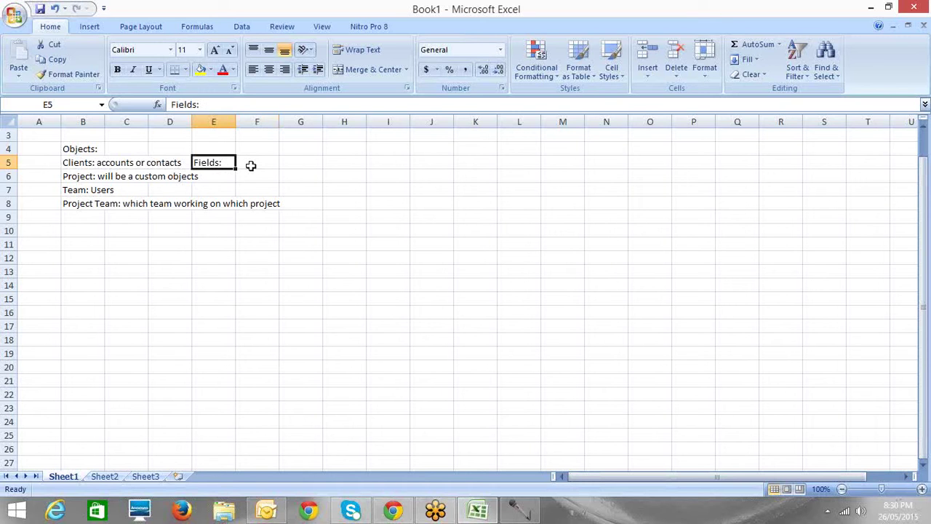
pyautogui.write('we c')
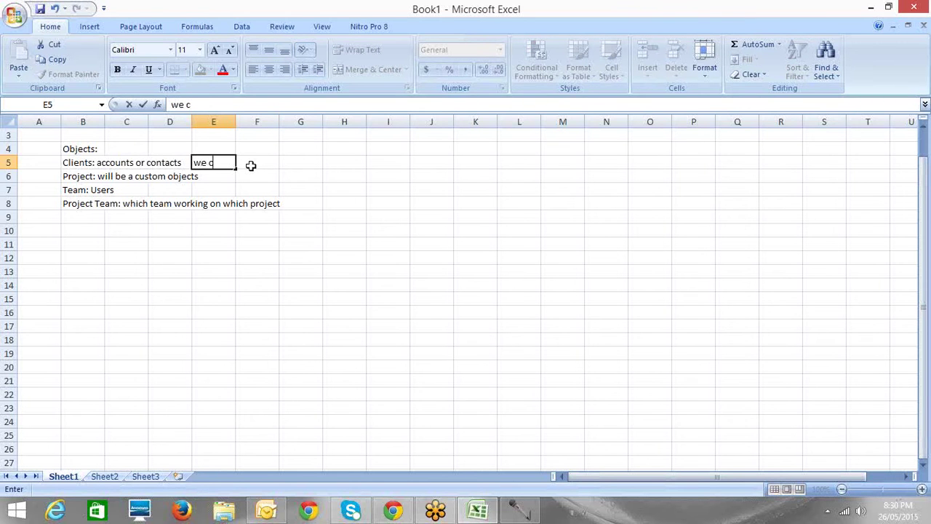
pyautogui.write('an create custom')
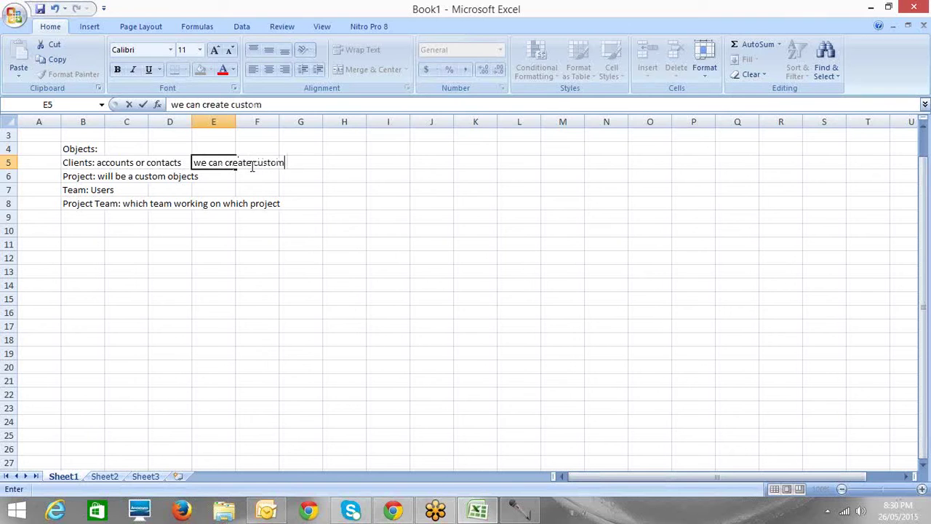
pyautogui.write(' fields based')
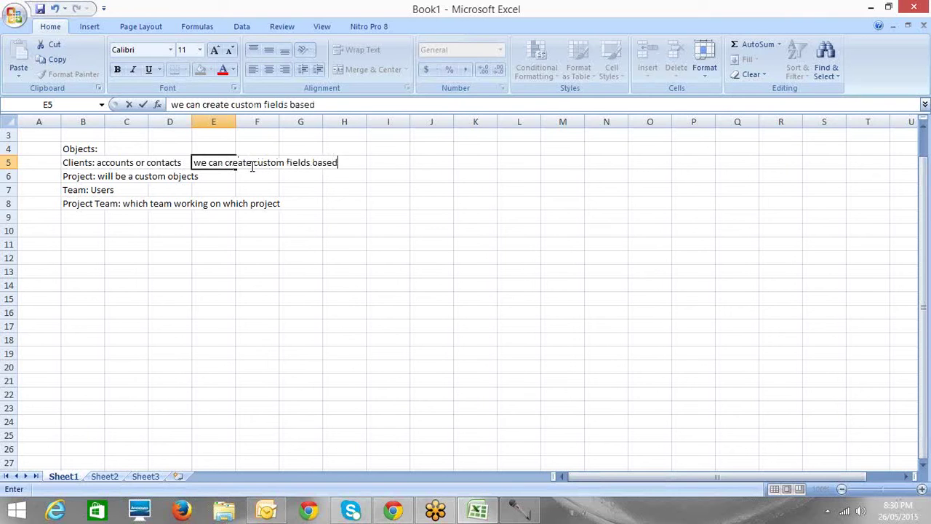
pyautogui.write(' on the require')
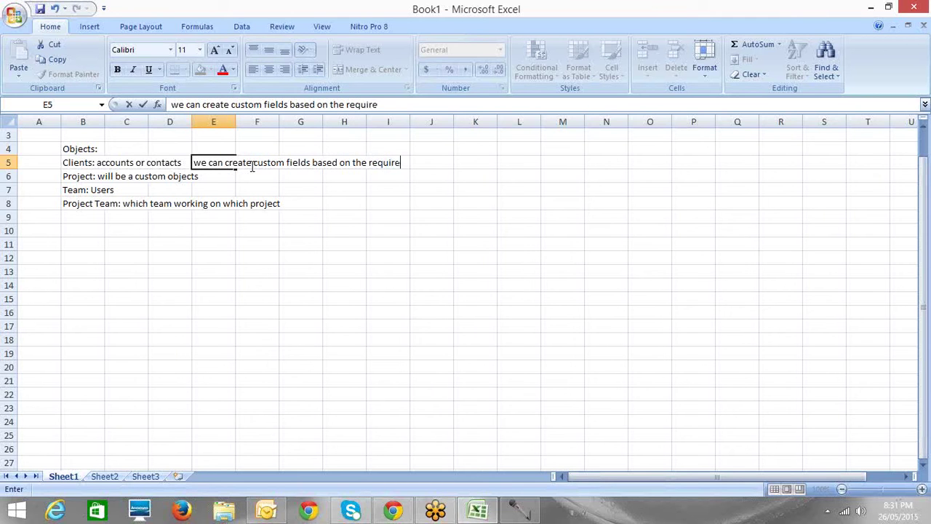
pyautogui.write('ments of the clients')
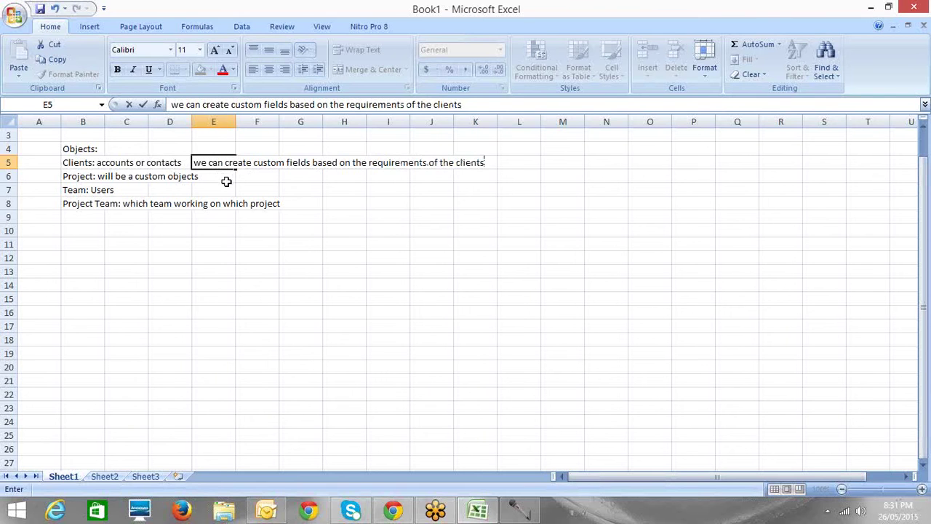
pyautogui.click(226, 182)
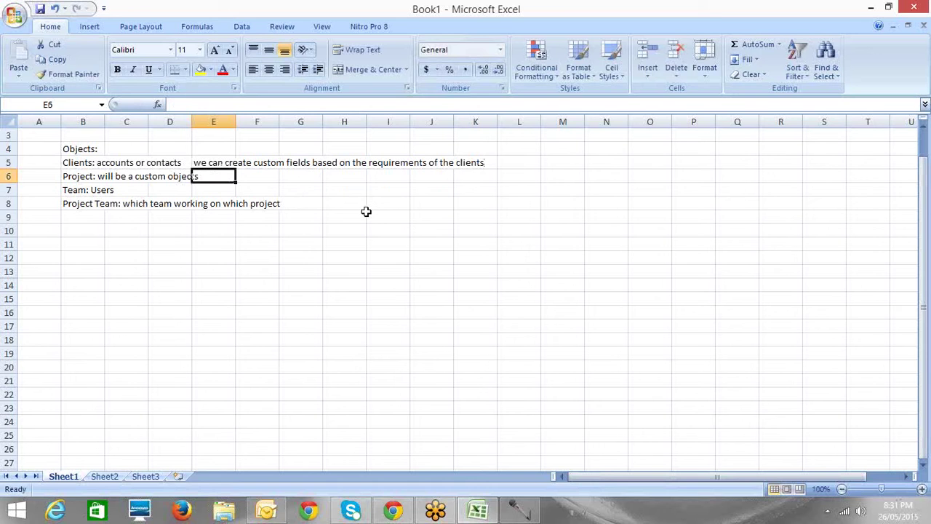
# Enter "custom fileds: Title, description, time line, Budget," in cell F6 beside the Project entry.
pyautogui.click(249, 175)
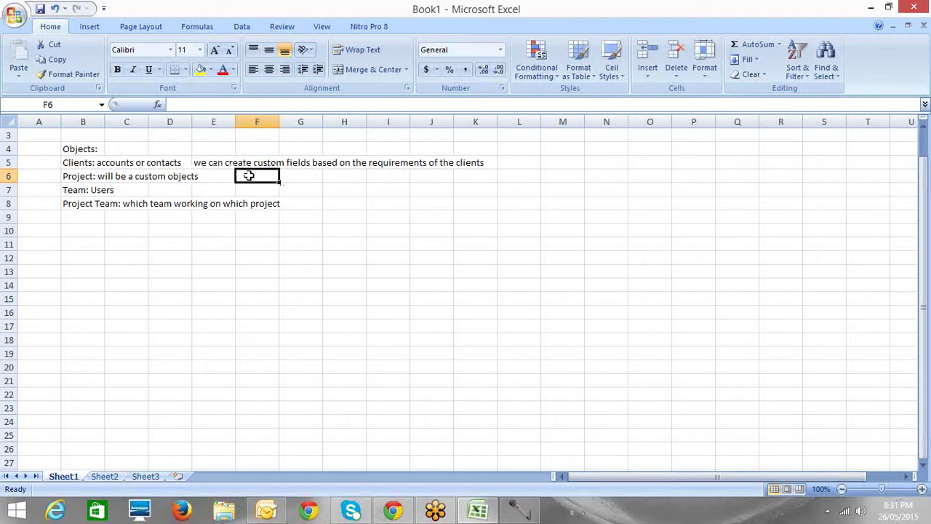
pyautogui.write('cu')
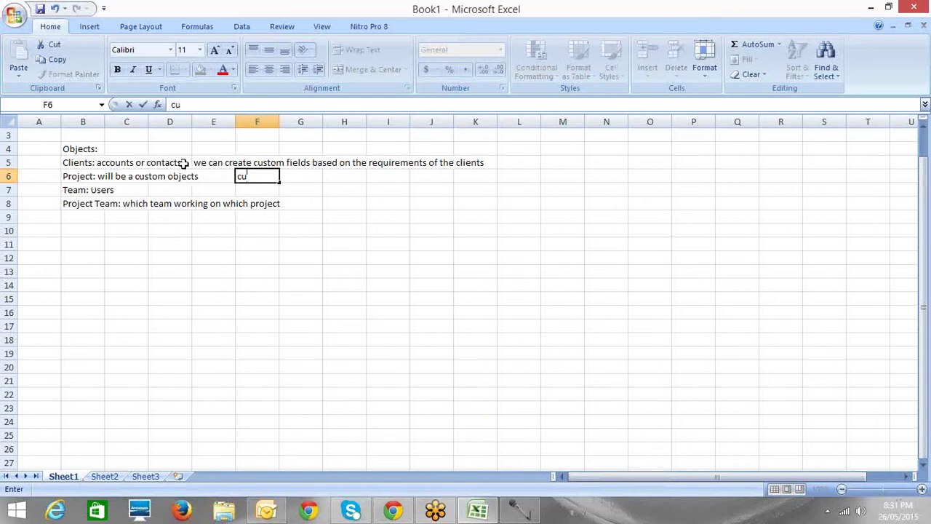
pyautogui.click(242, 179)
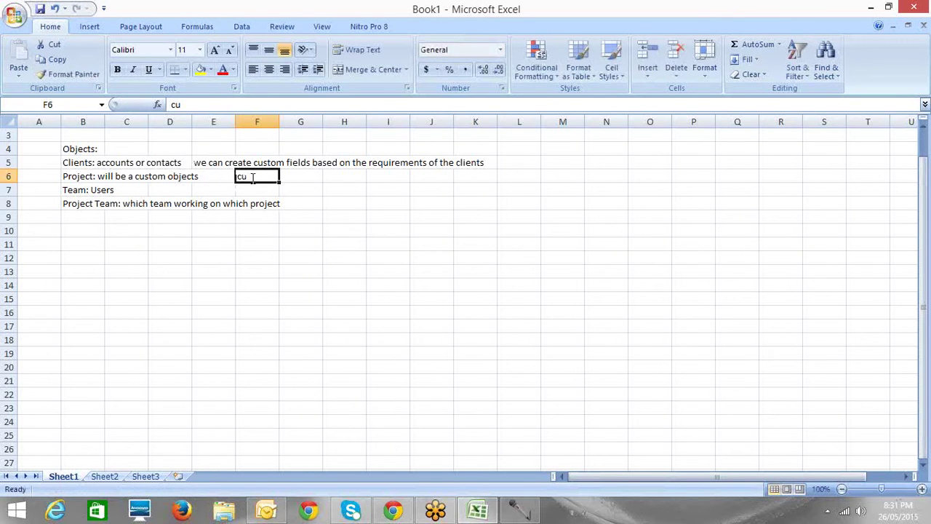
pyautogui.doubleClick(247, 177)
pyautogui.write('stom fileds')
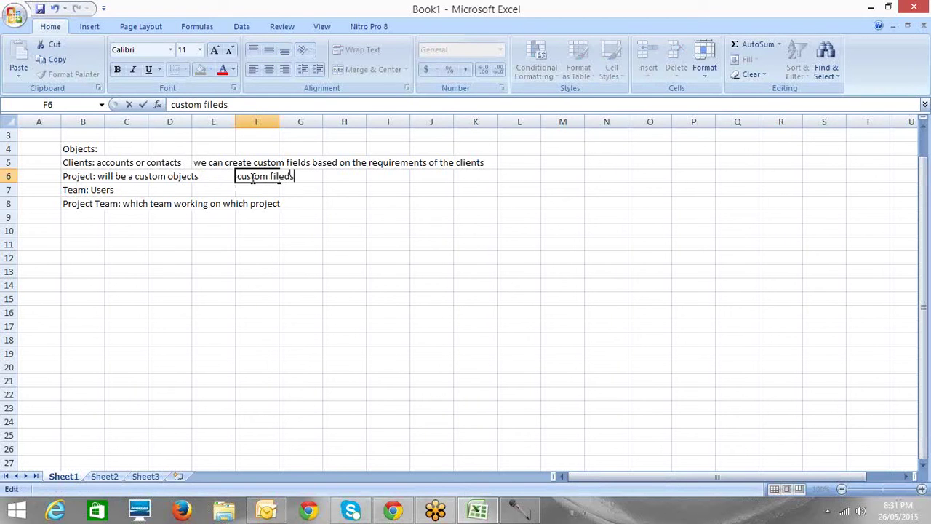
pyautogui.write(': Title, description , t')
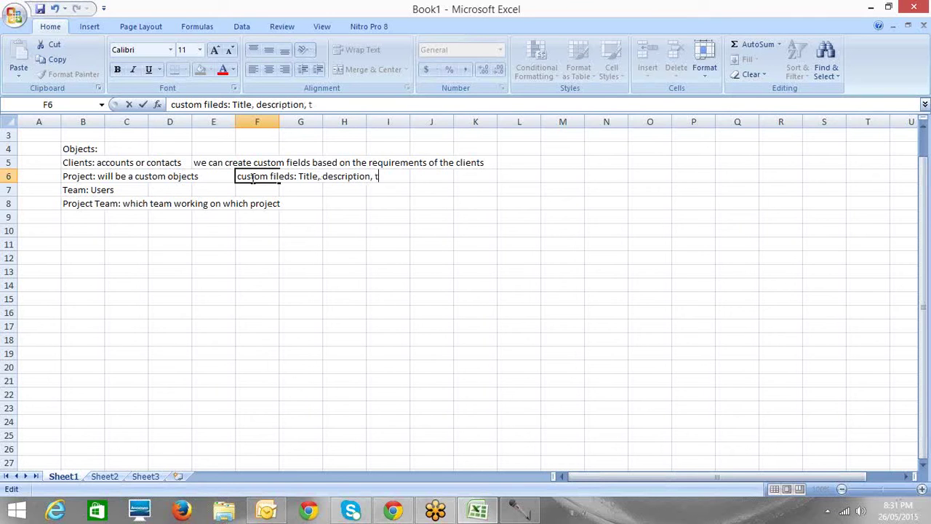
pyautogui.write('ime line, Budgety')
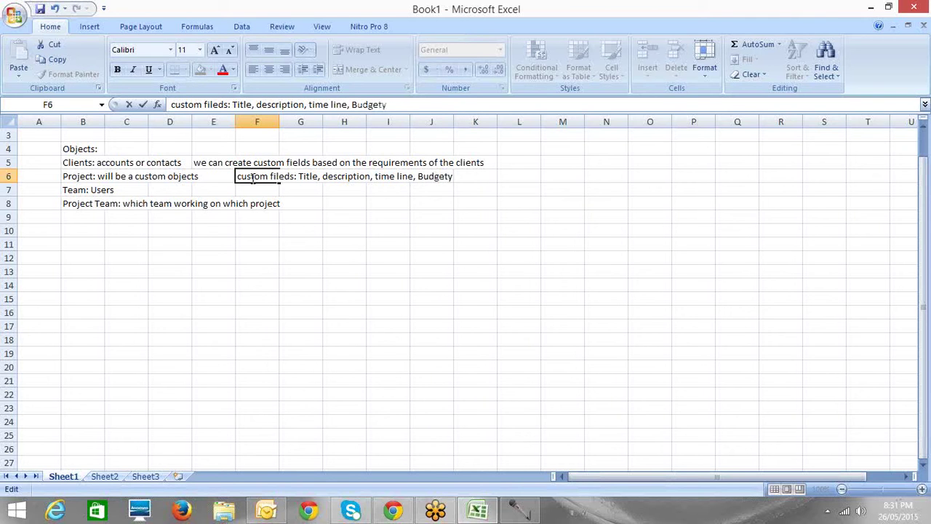
pyautogui.press('BackSpace')
pyautogui.write(',')
pyautogui.click(127, 191)
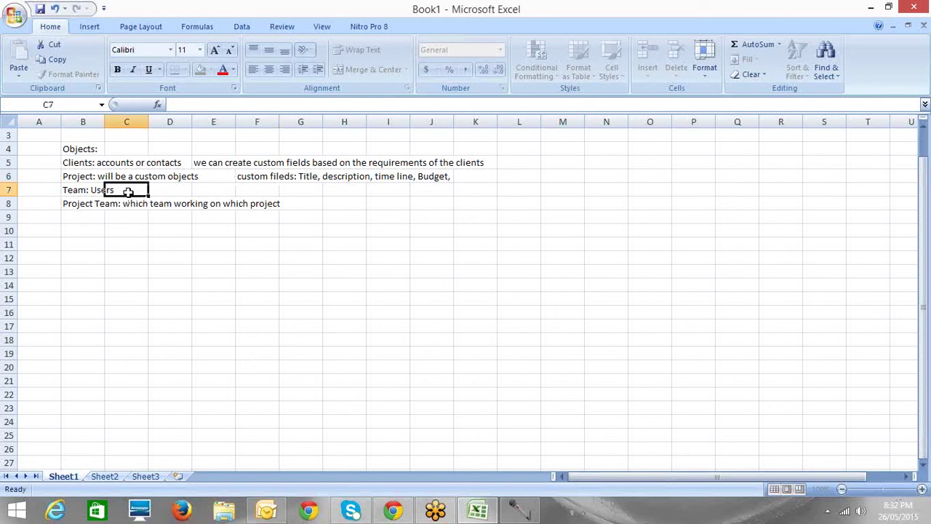
pyautogui.click(166, 192)
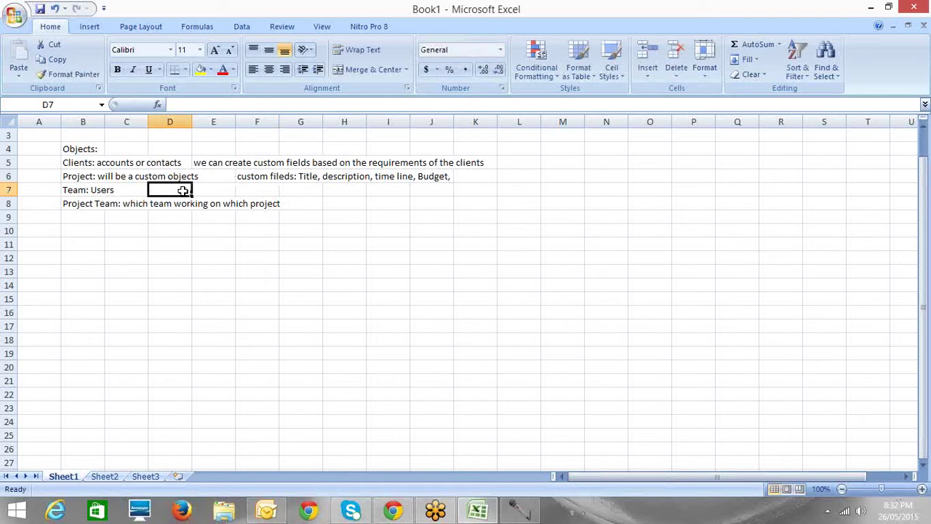
pyautogui.doubleClick(183, 189)
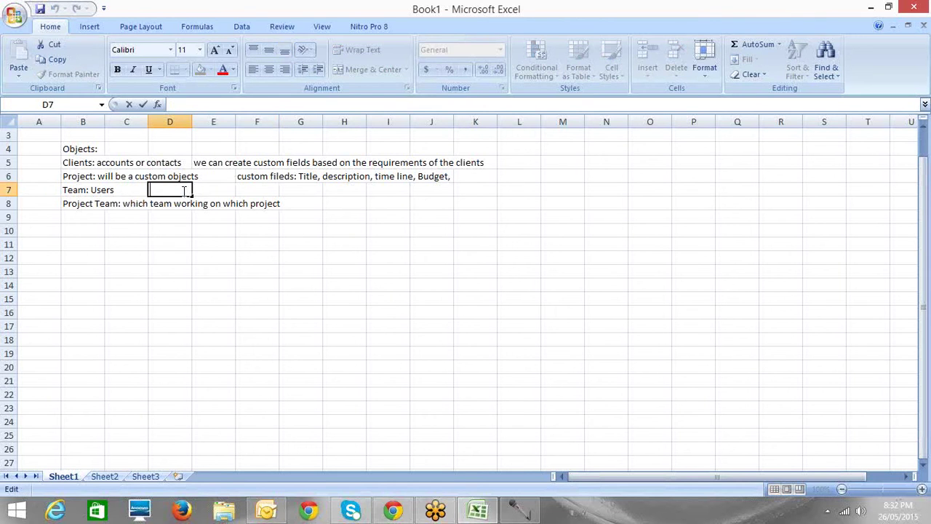
pyautogui.write('d')
pyautogui.press('BackSpace')
pyautogui.write('f')
pyautogui.press('BackSpace')
# Replace the trailing comma after "Budget" in cell F6 with "etc".
pyautogui.click(449, 177)
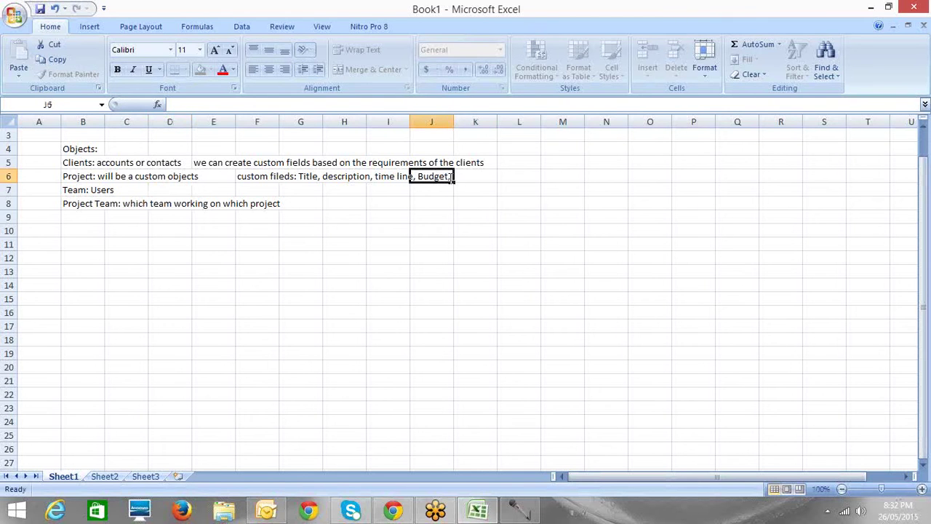
pyautogui.click(244, 178)
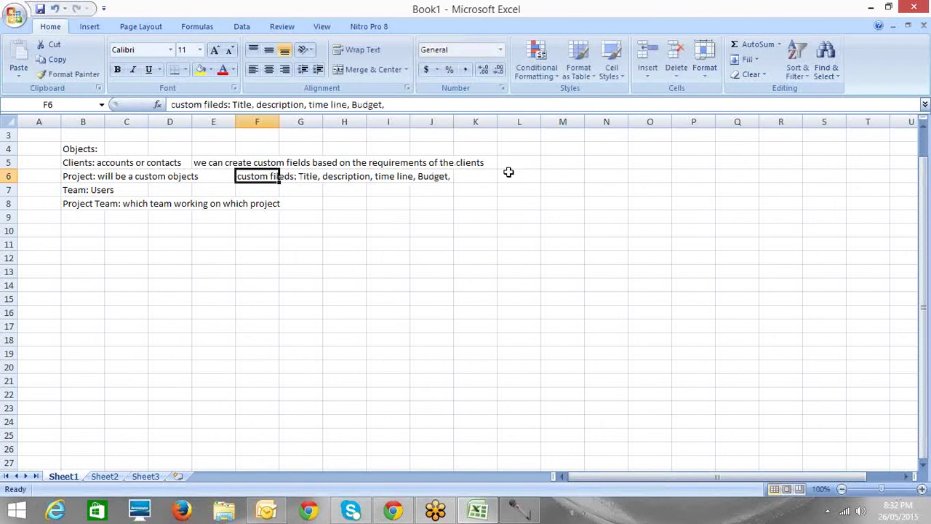
pyautogui.click(399, 105)
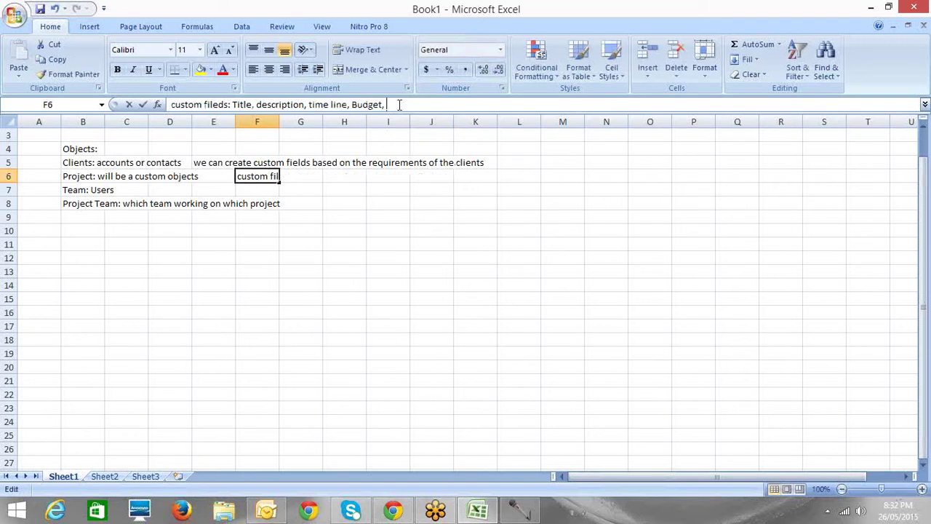
pyautogui.press('BackSpace')
pyautogui.write('etc')
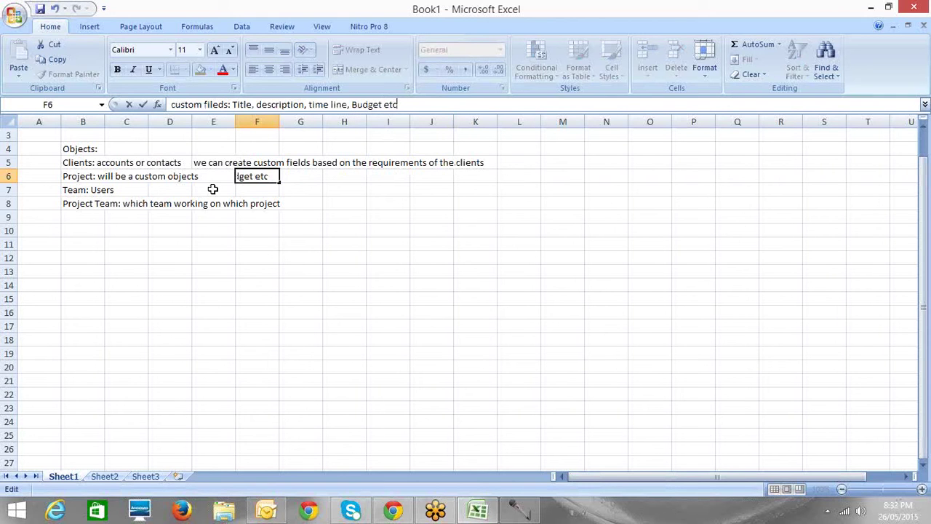
# Enter "custome fields can be required also here in this object" in cell E7 beside the Team entry.
pyautogui.click(212, 189)
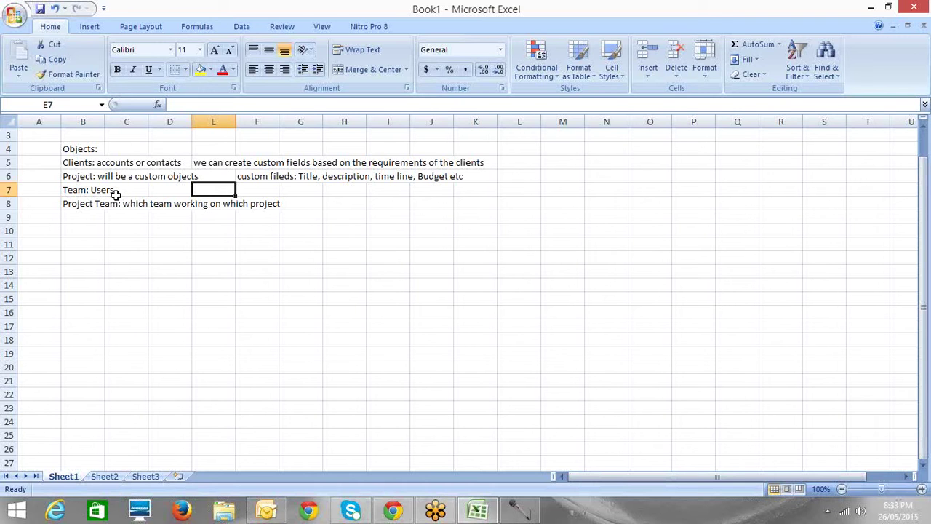
pyautogui.write('cust')
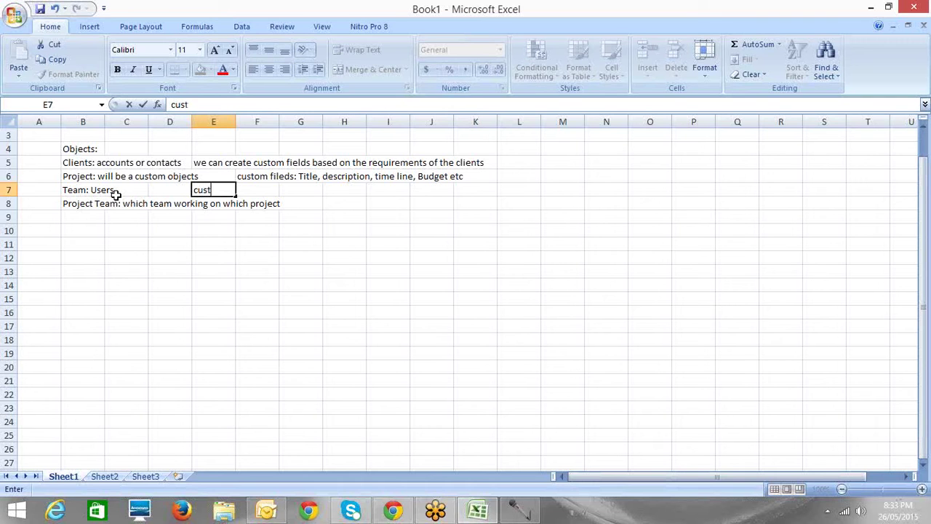
pyautogui.write('ome fields')
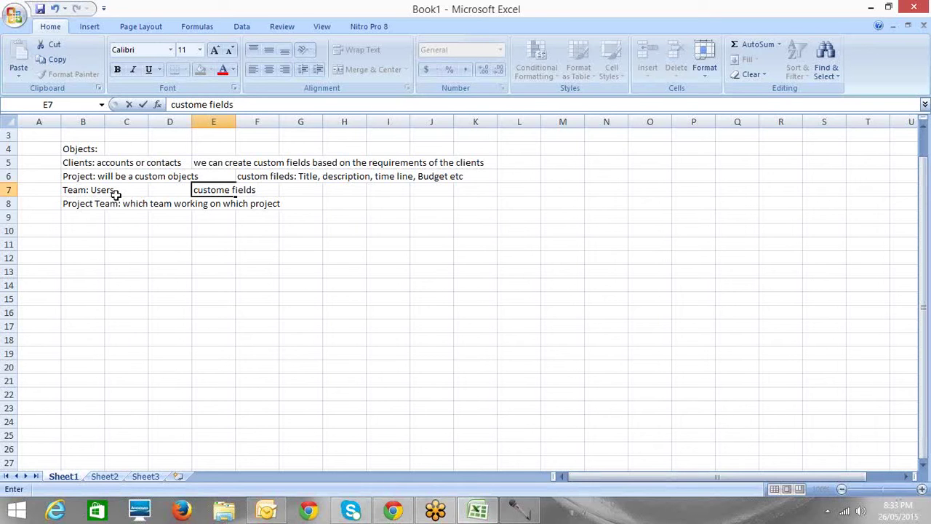
pyautogui.write('can be required also her')
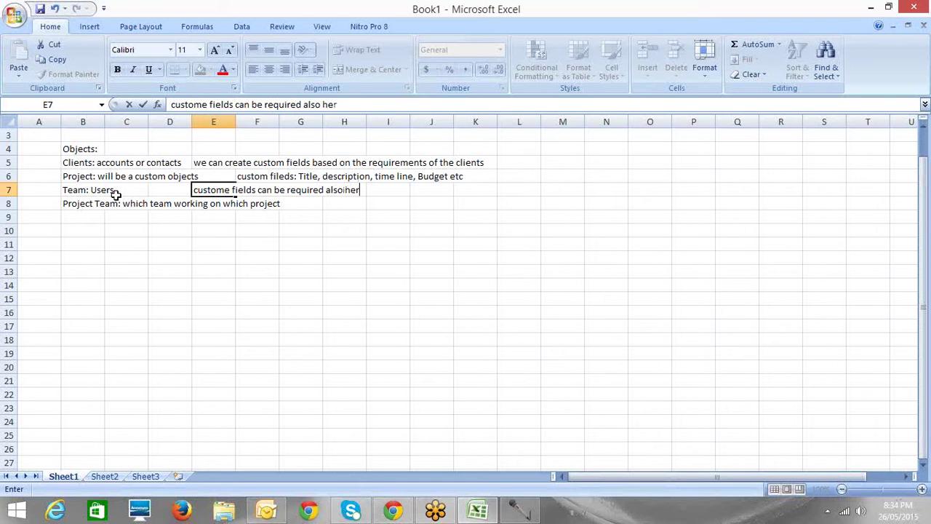
pyautogui.write('e in this object')
pyautogui.click(304, 206)
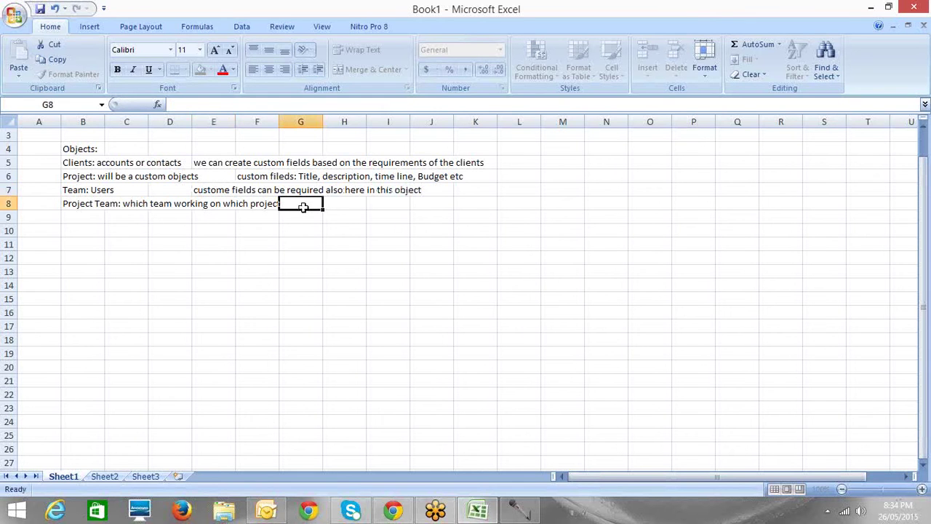
# Enter "custom fields: Project, Team," in cell H8 beside the Project Team entry.
pyautogui.click(334, 207)
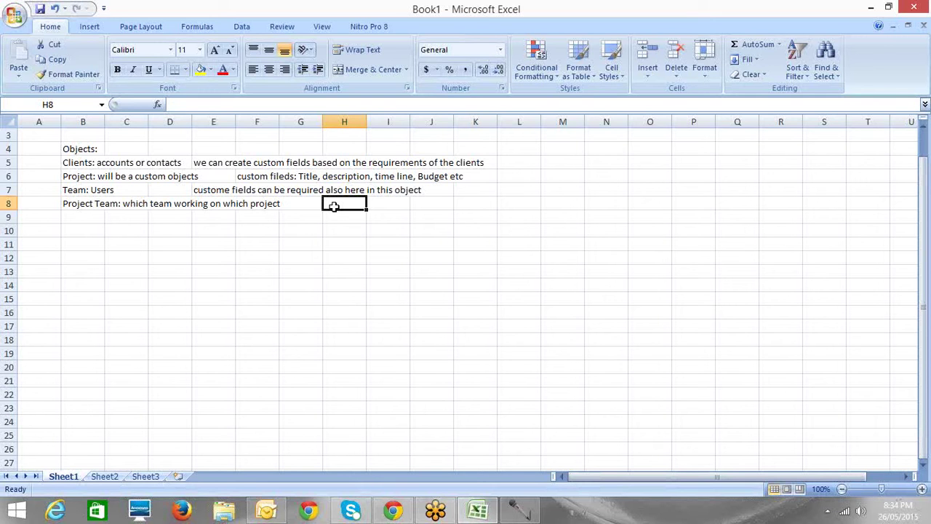
pyautogui.write('custom fields')
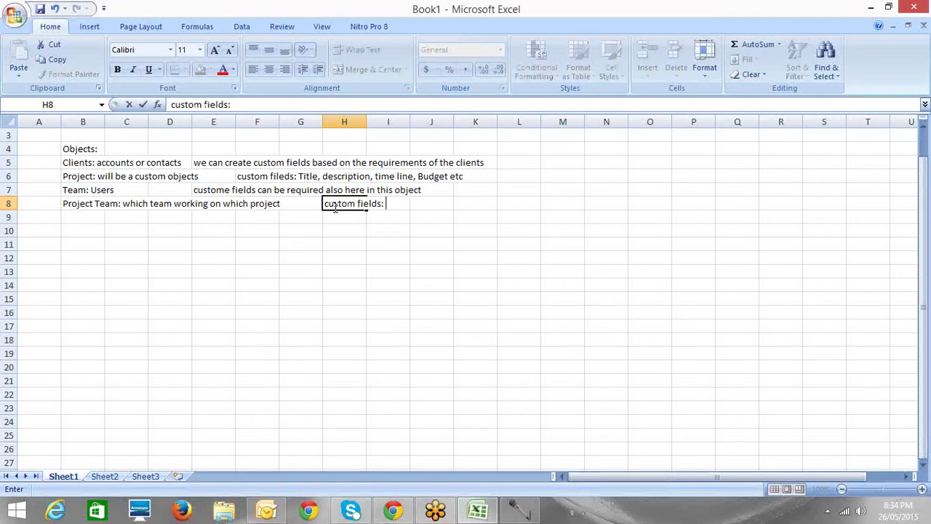
pyautogui.write(': PR')
pyautogui.press('BackSpace')
pyautogui.write('roject, Team,')
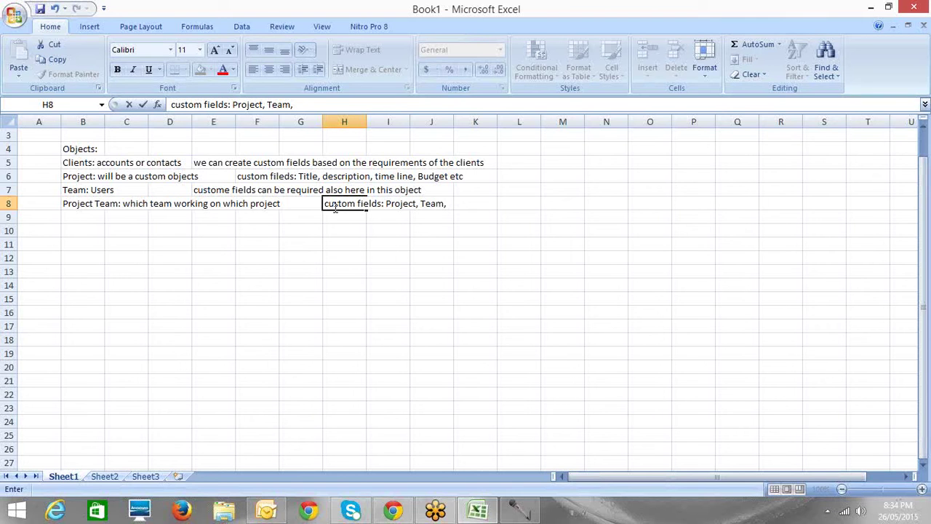
pyautogui.write('start date')
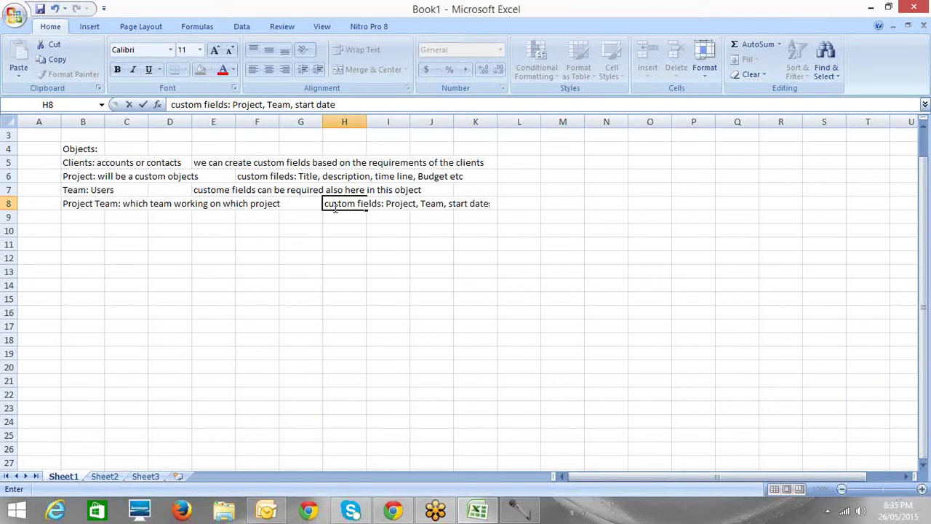
pyautogui.press('BackSpace')
pyautogui.press('BackSpace')
pyautogui.press('BackSpace')
pyautogui.press('BackSpace')
pyautogui.press('BackSpace')
pyautogui.press('BackSpace')
pyautogui.press('BackSpace')
pyautogui.press('BackSpace')
pyautogui.press('BackSpace')
pyautogui.press('BackSpace')
# Complete the Project Team field list in cell H8 with "Timeline".
pyautogui.write('Timeline')
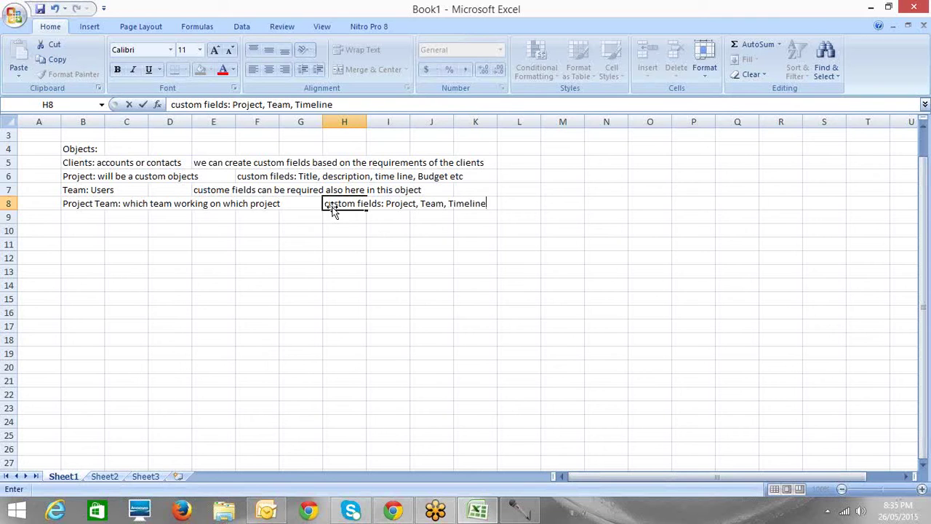
pyautogui.hotkey('ctrl', 'Return')
pyautogui.click(291, 235)
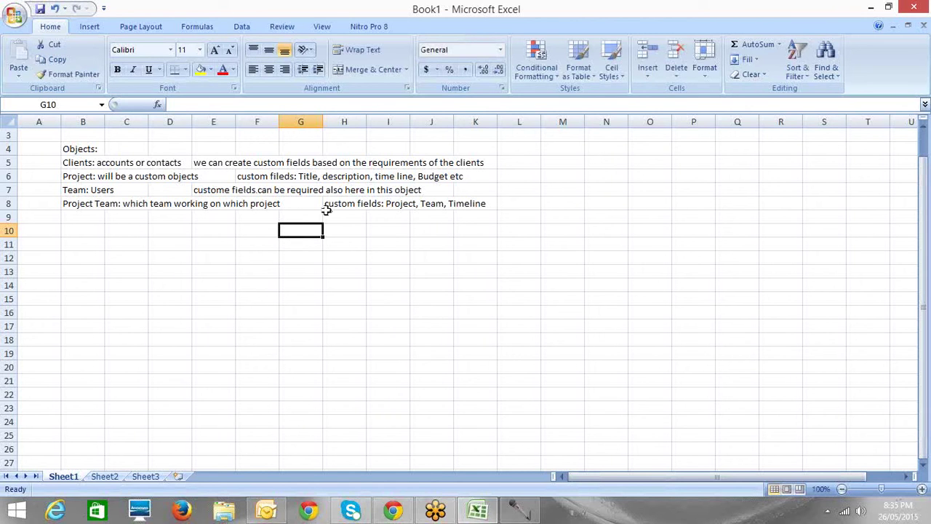
pyautogui.click(74, 226)
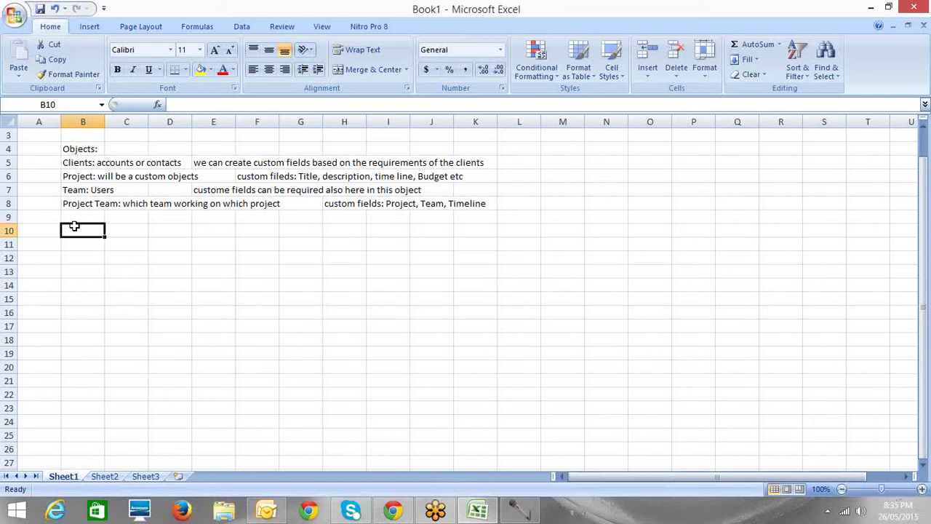
# Remove "or contacts" from the Clients entry in cell B5 so it reads "Clients: accounts".
pyautogui.click(144, 164)
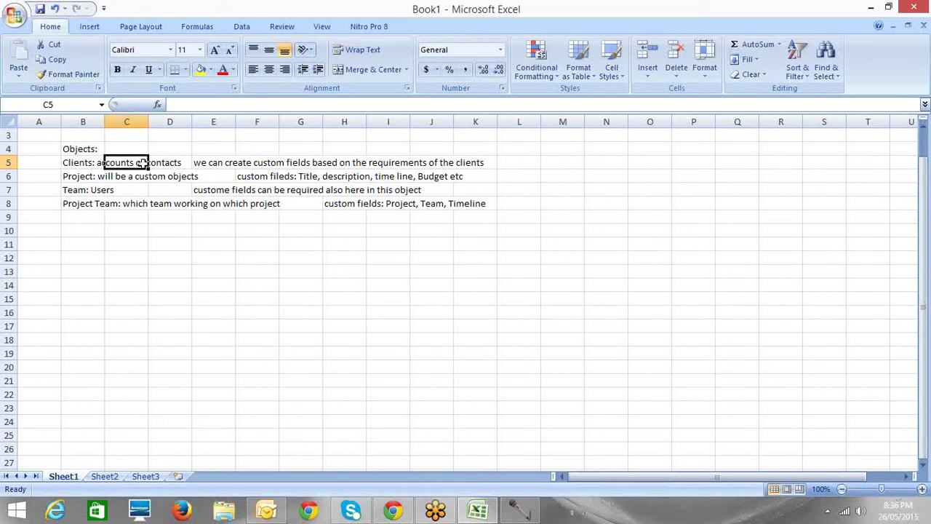
pyautogui.doubleClick(181, 164)
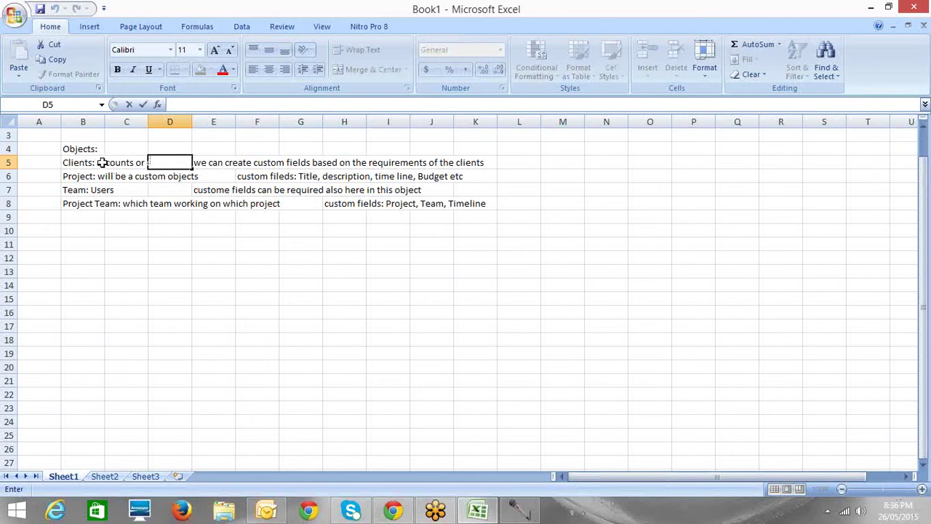
pyautogui.click(100, 162)
pyautogui.click(246, 104)
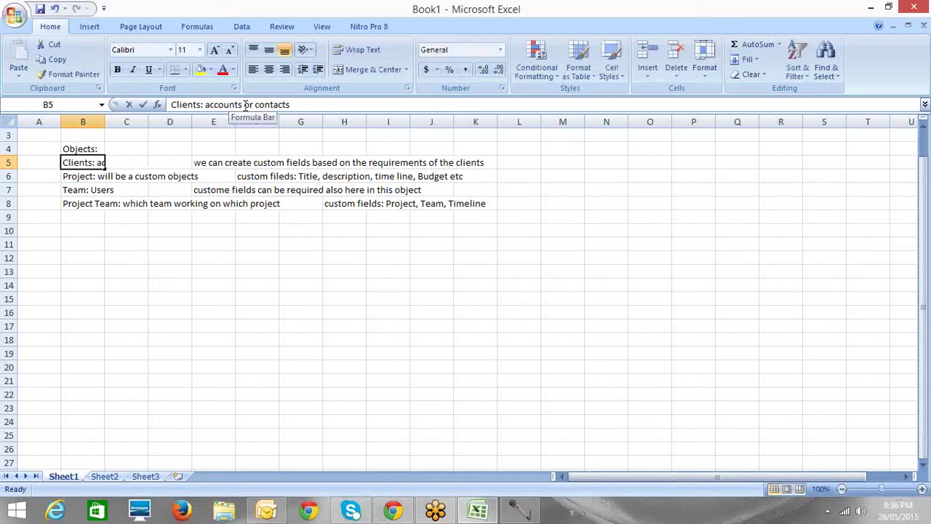
pyautogui.doubleClick(289, 105)
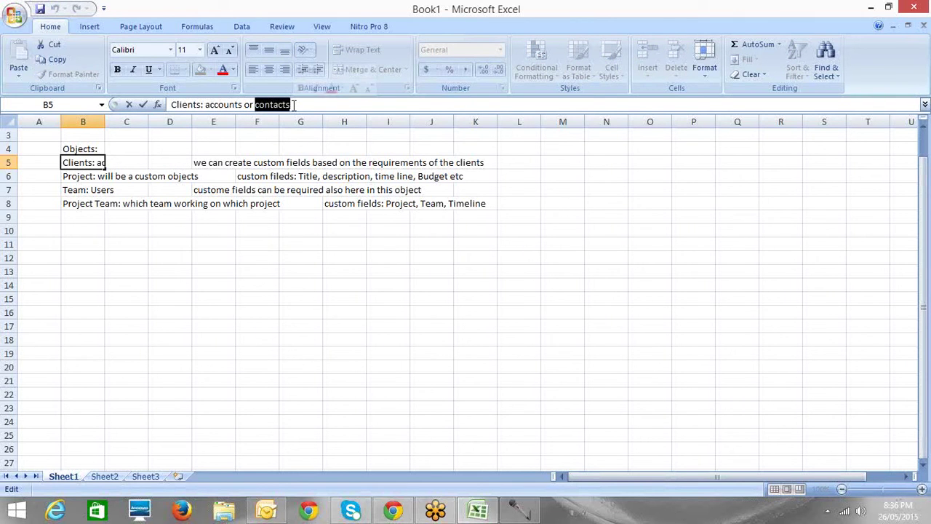
pyautogui.press('BackSpace')
pyautogui.press('BackSpace')
pyautogui.press('BackSpace')
pyautogui.press('BackSpace')
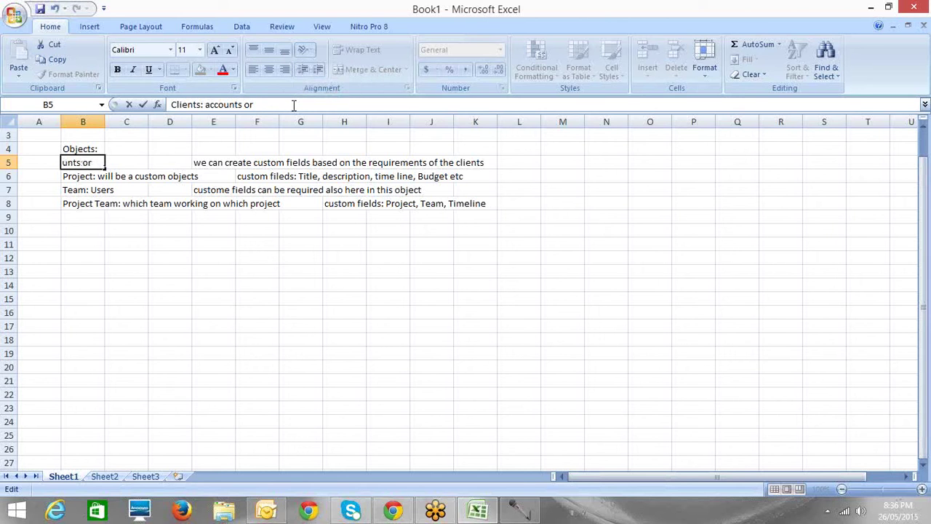
pyautogui.click(114, 230)
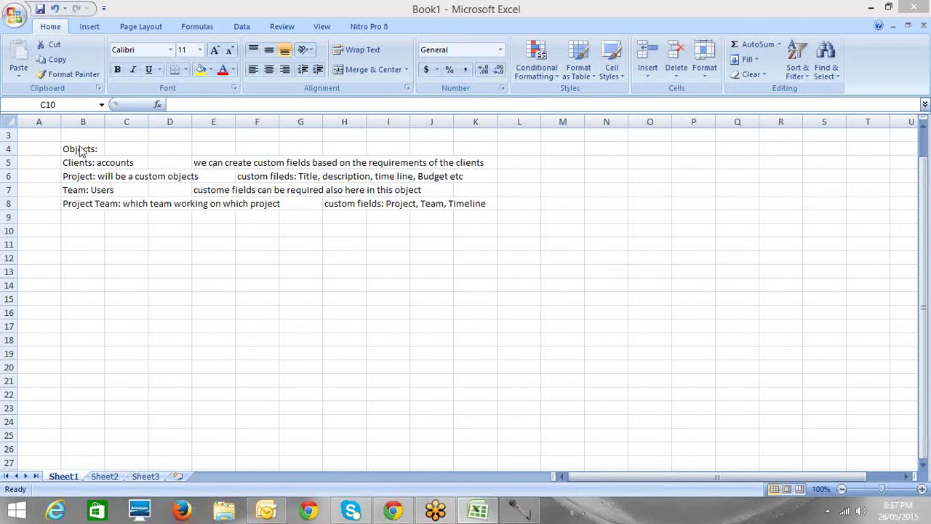
# Review the outline from the app title in cell B2 through the Objects heading and the Clients entry.
pyautogui.press('Up')
pyautogui.press('Up')
pyautogui.press('Up')
pyautogui.press('Up')
pyautogui.press('Up')
pyautogui.press('Up')
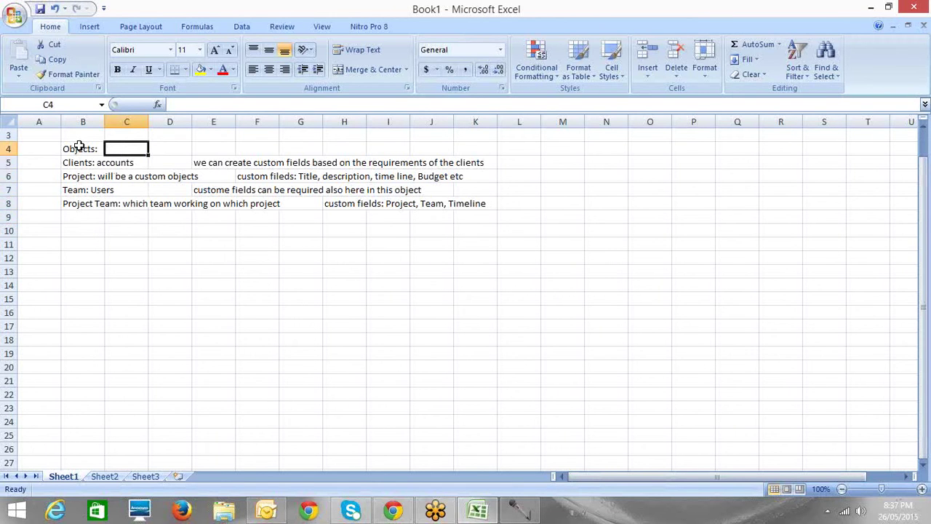
pyautogui.press('Up')
pyautogui.press('Up')
pyautogui.scroll(1, 78, 145)
pyautogui.click(78, 146)
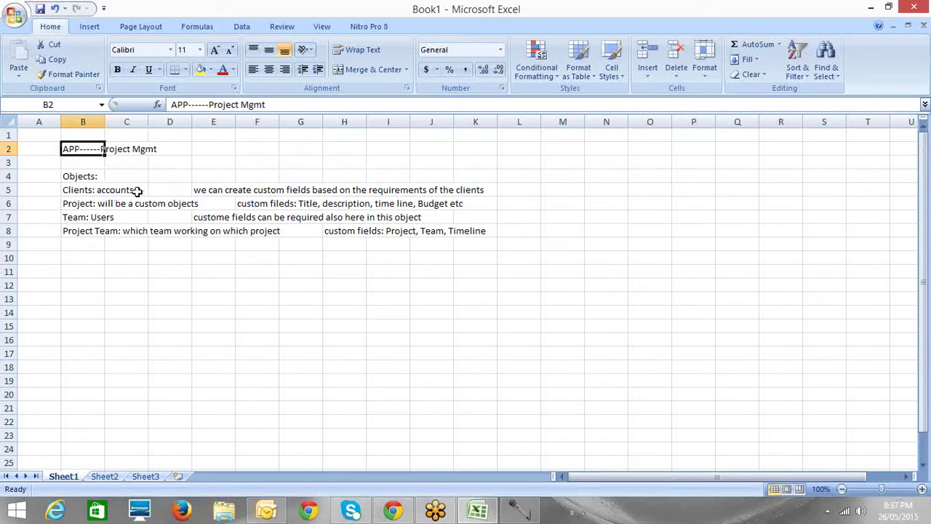
pyautogui.click(91, 181)
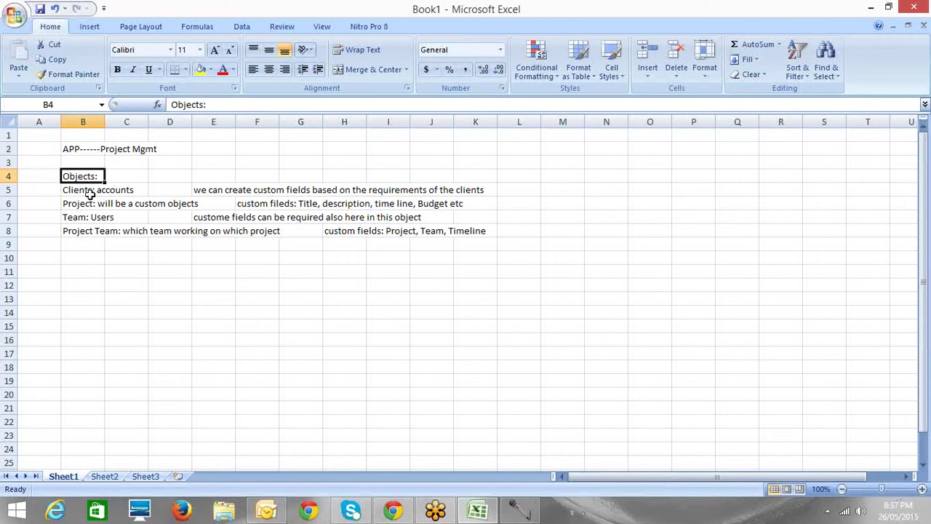
pyautogui.click(91, 194)
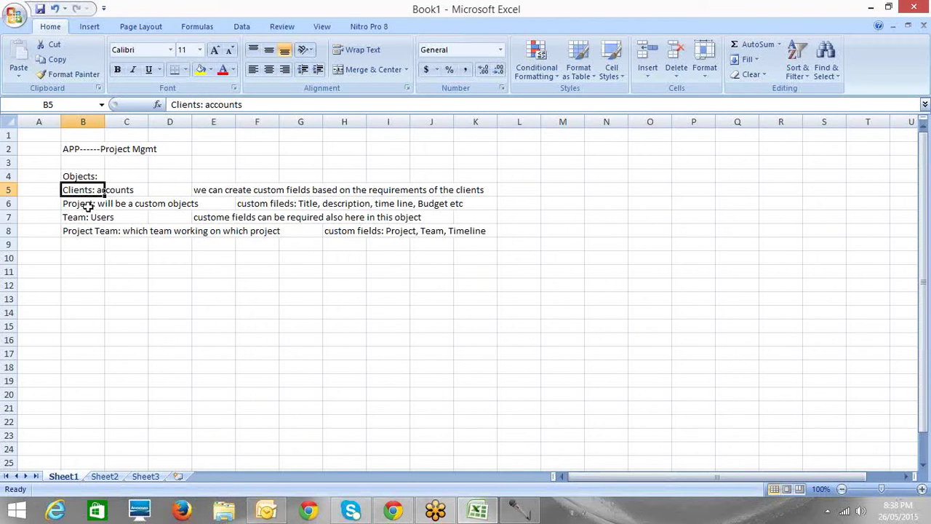
# Review the Project, Team and Project Team entries of the outline together with their custom fields.
pyautogui.click(87, 204)
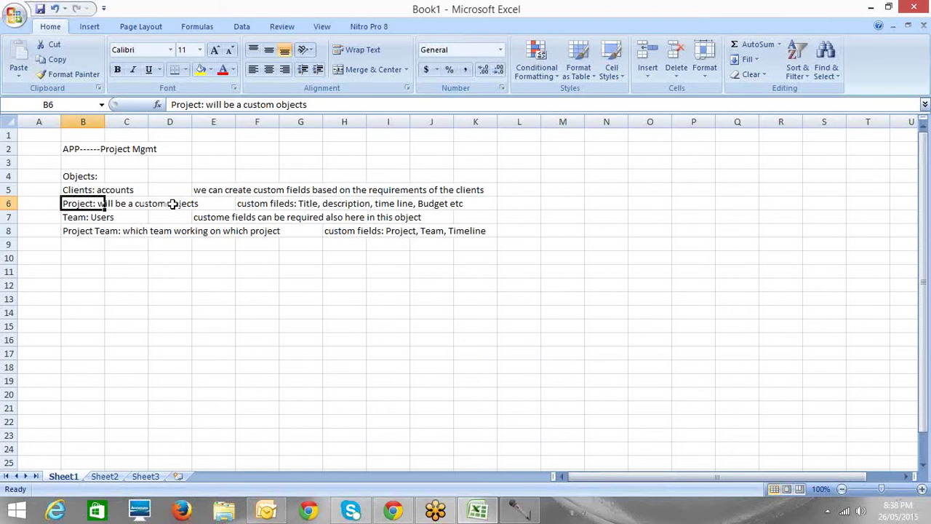
pyautogui.click(348, 208)
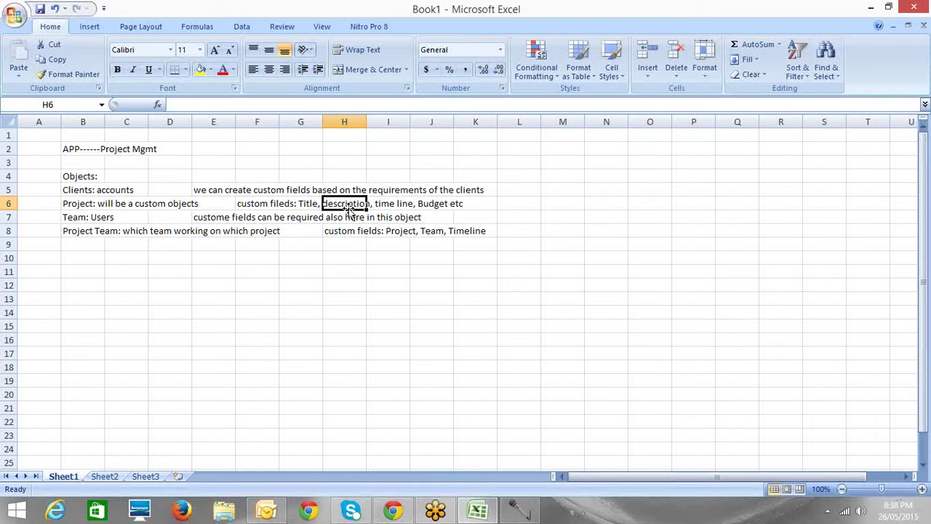
pyautogui.click(79, 218)
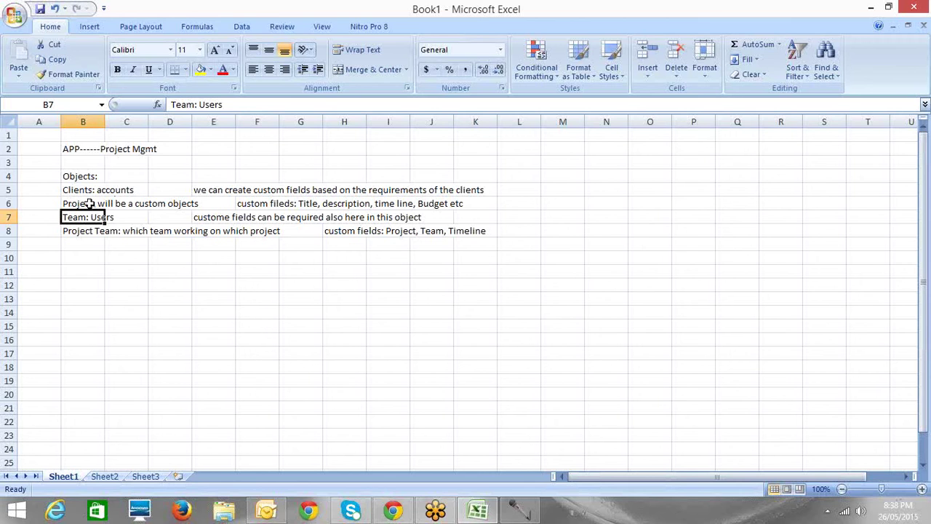
pyautogui.click(111, 217)
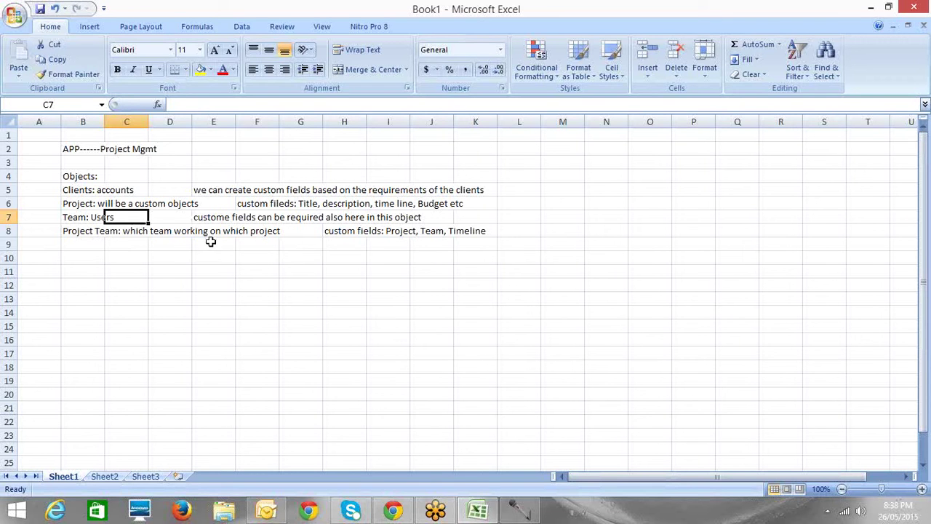
pyautogui.click(460, 234)
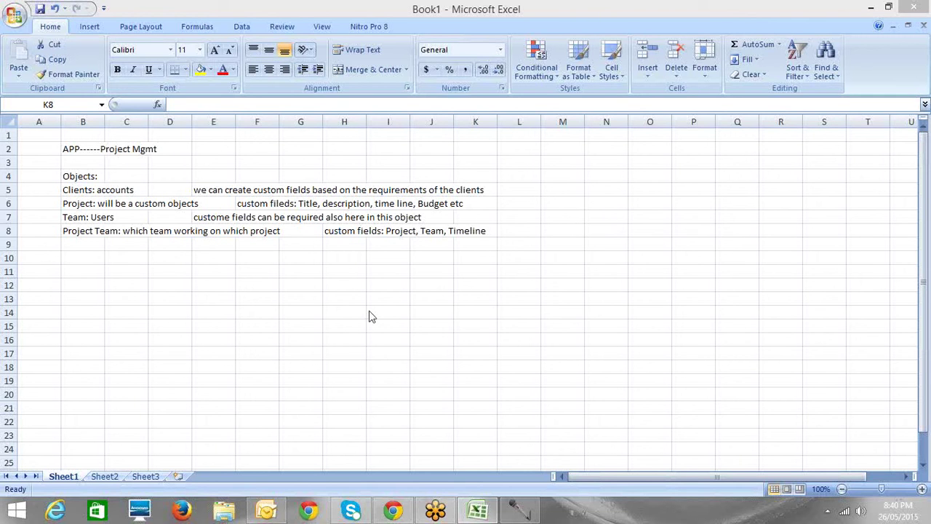
# Rename the second worksheet, Sheet2, as "Schema".
pyautogui.click(106, 477)
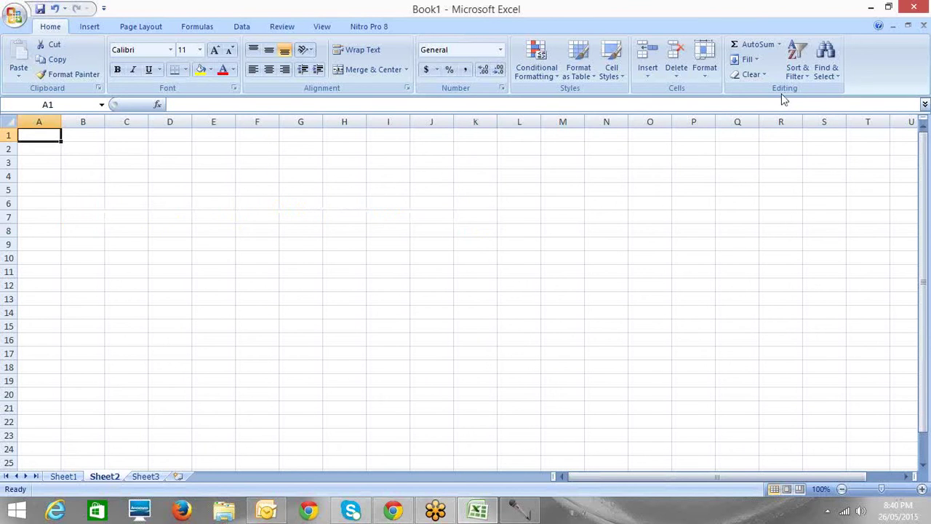
pyautogui.rightClick(111, 474)
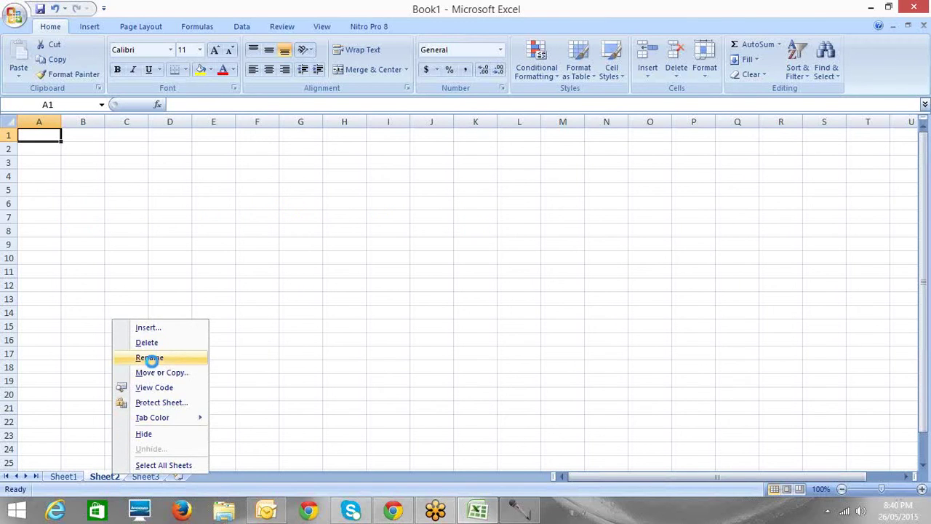
pyautogui.click(152, 362)
pyautogui.write('Schema')
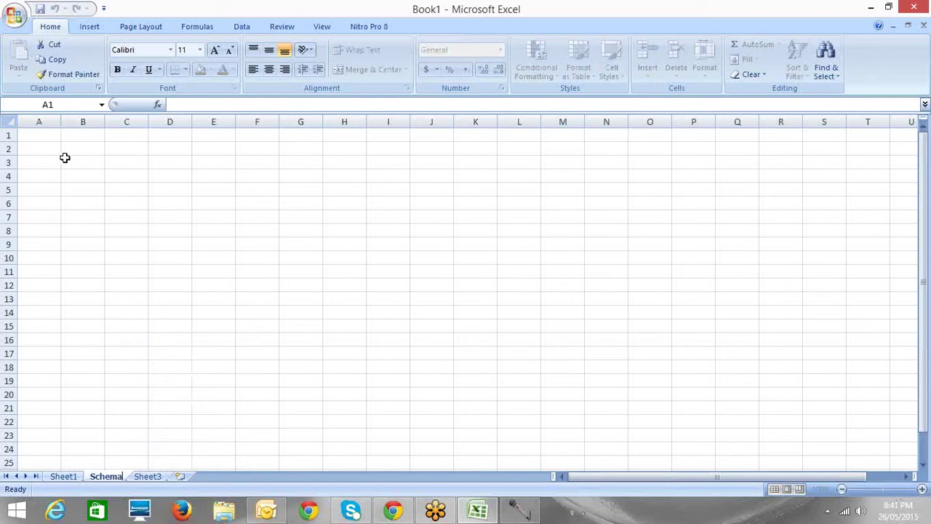
# On the Schema sheet, enter the heading "Clients" in cell B3 and the field "Name" in cell B4.
pyautogui.click(63, 162)
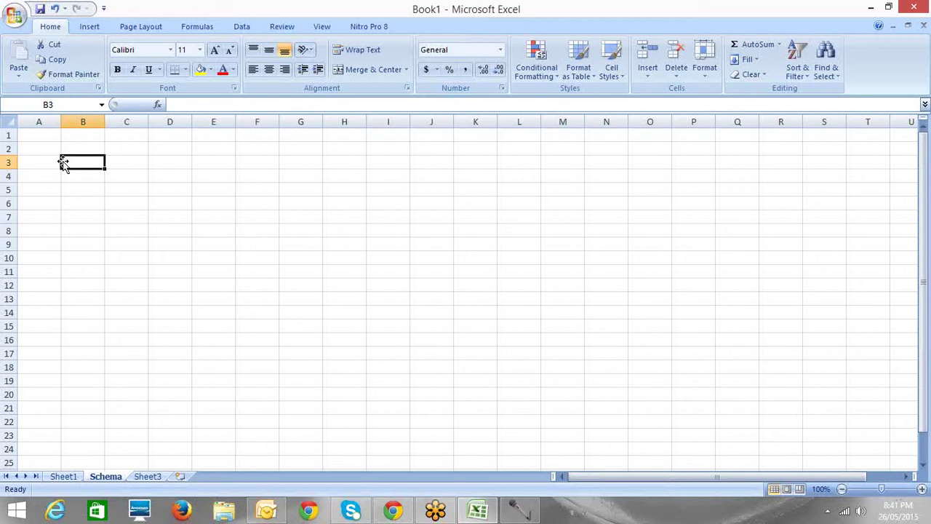
pyautogui.write('Client')
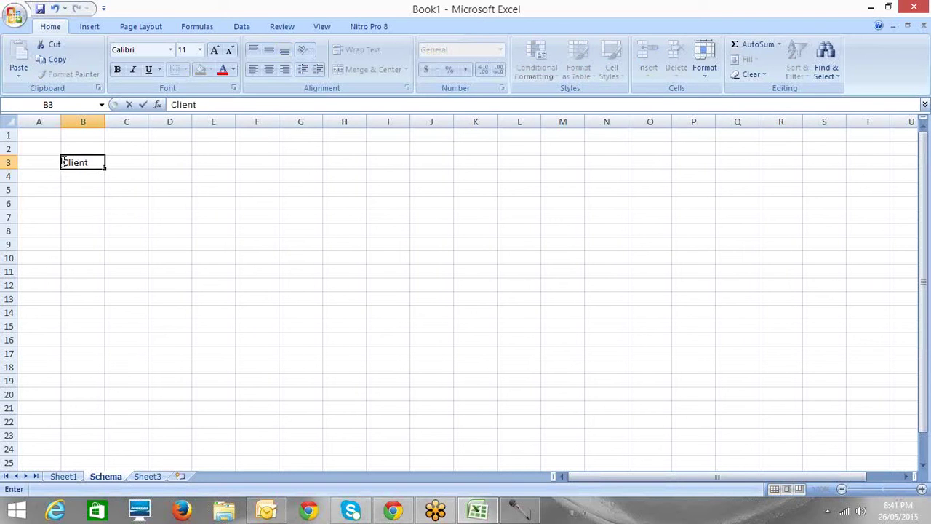
pyautogui.write('s')
pyautogui.press('Return')
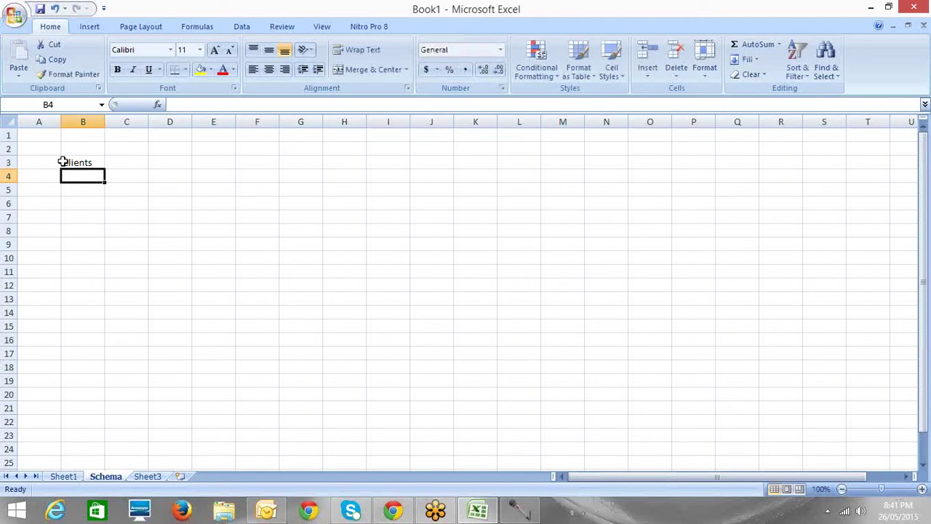
pyautogui.write('Name')
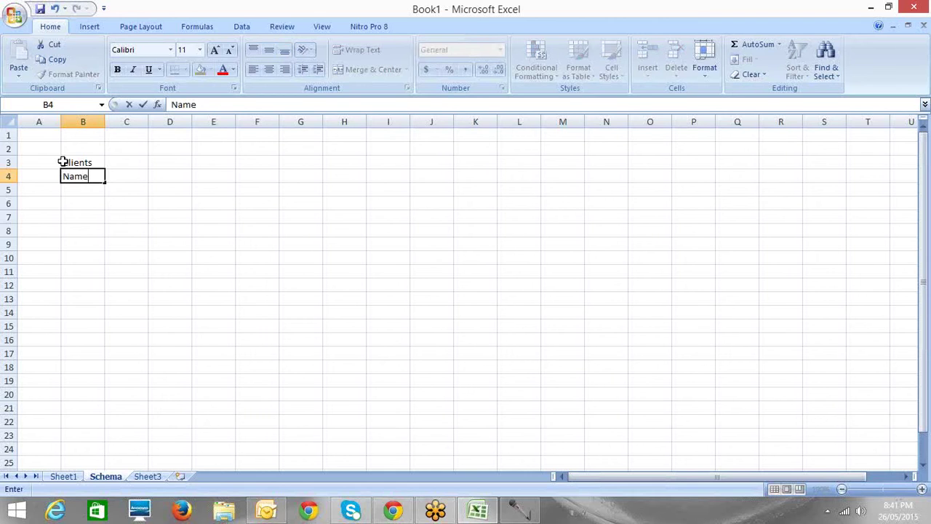
pyautogui.press('Return')
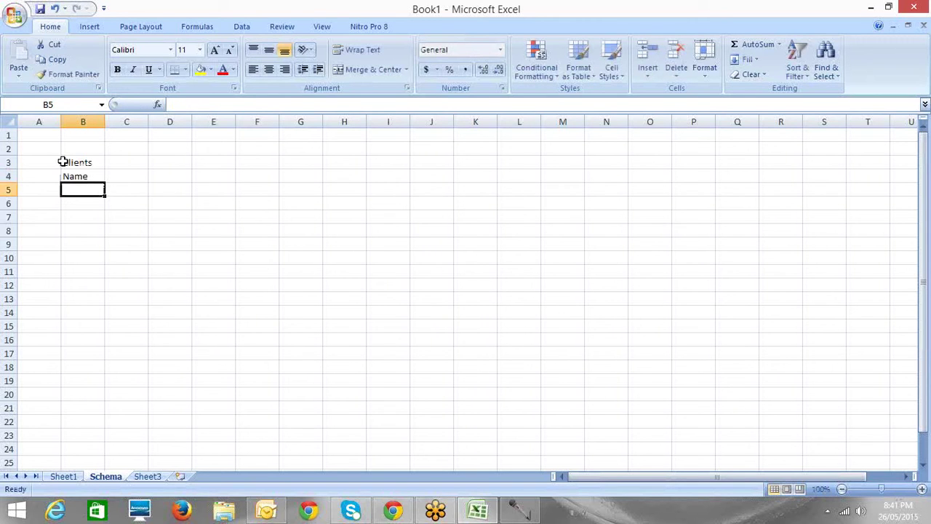
# Add the fields "City" in cell B5 and "State" in cell B6 to the Clients list.
pyautogui.write('dat')
pyautogui.press('BackSpace')
pyautogui.press('BackSpace')
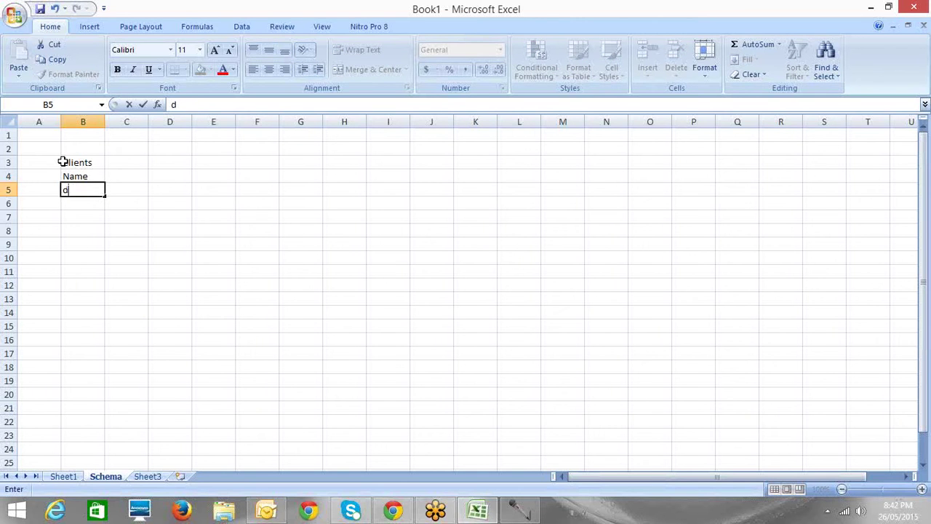
pyautogui.press('BackSpace')
pyautogui.write('CITY')
pyautogui.press('BackSpace')
pyautogui.press('BackSpace')
pyautogui.press('BackSpace')
pyautogui.write('ity')
pyautogui.press('Return')
pyautogui.write('State')
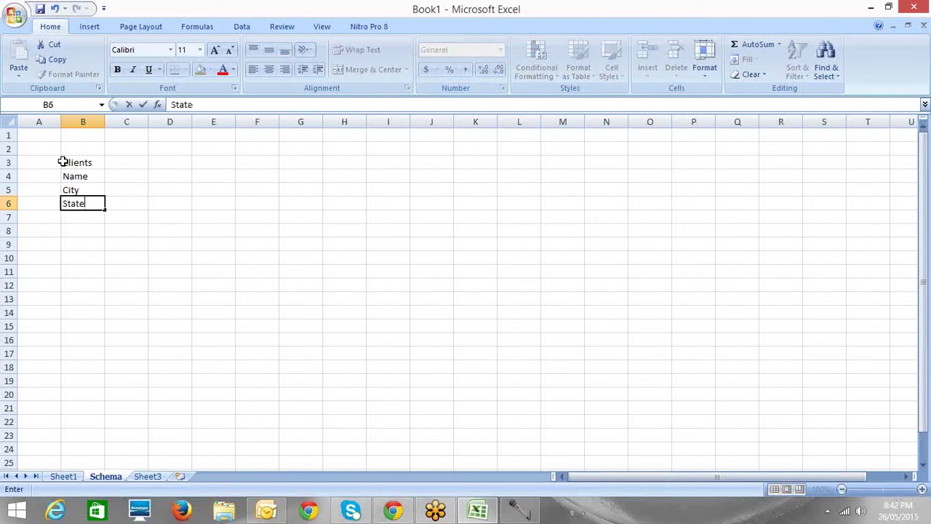
pyautogui.press('Return')
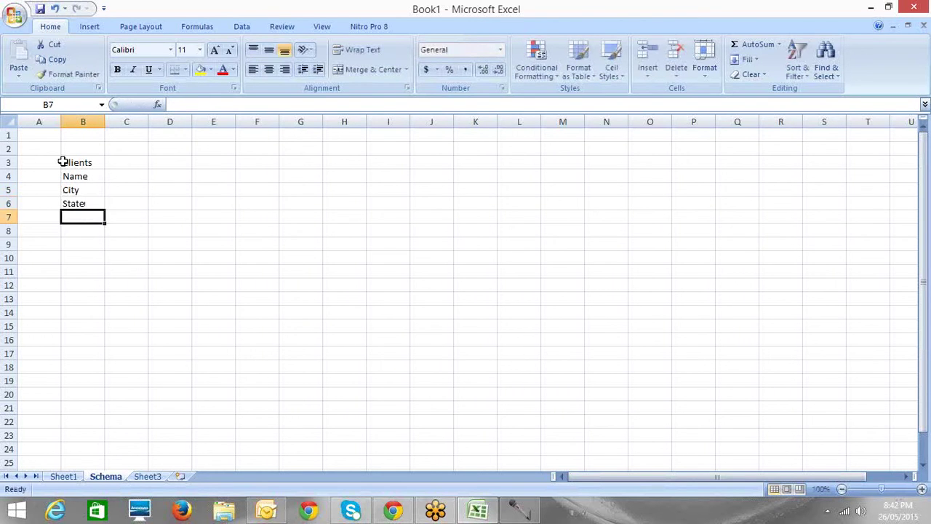
# Add the fields "Coutry" in cell B7 and "Phone" in cell B8 to the Clients list.
pyautogui.write('Coutry')
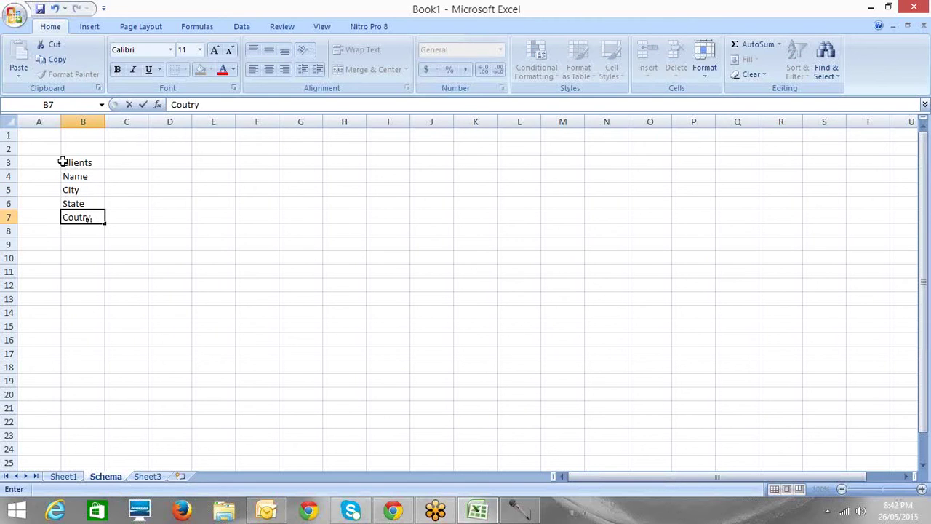
pyautogui.press('Return')
pyautogui.write('Phone')
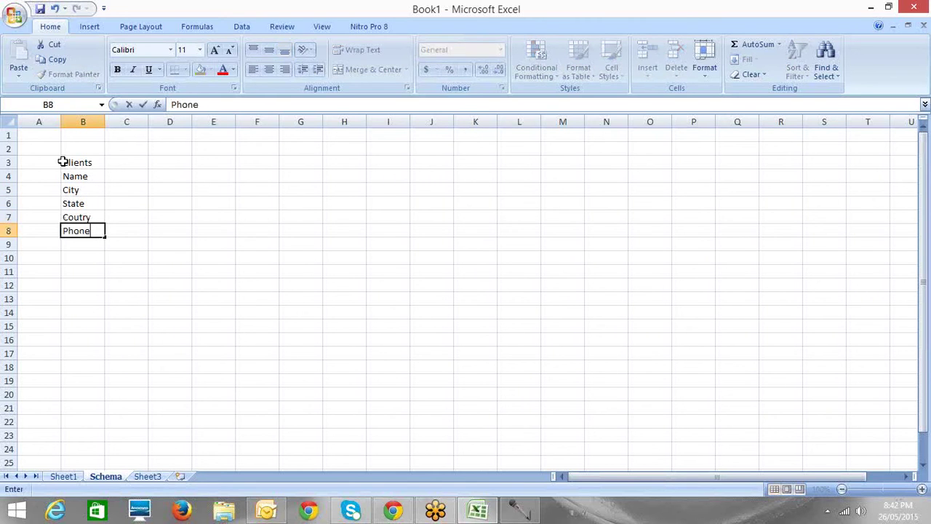
pyautogui.press('Return')
# Add the fields "Fax" in cell B9 and "Website" in cell B10 to the Clients list.
pyautogui.write('Fx')
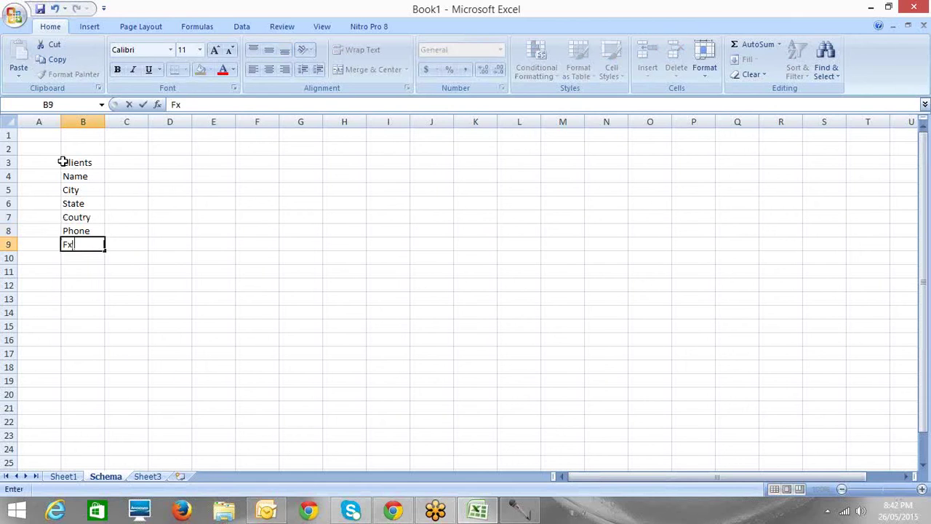
pyautogui.press('BackSpace')
pyautogui.write('ax')
pyautogui.press('Return')
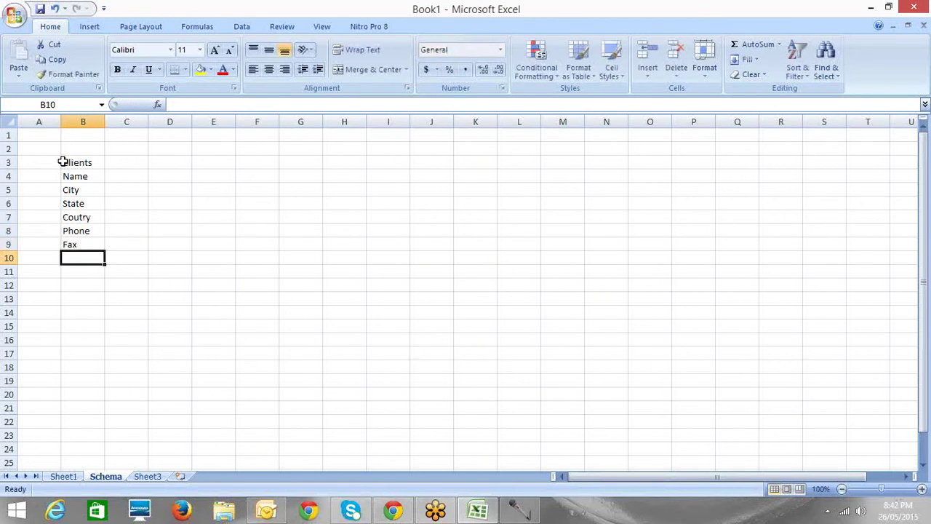
pyautogui.write('W')
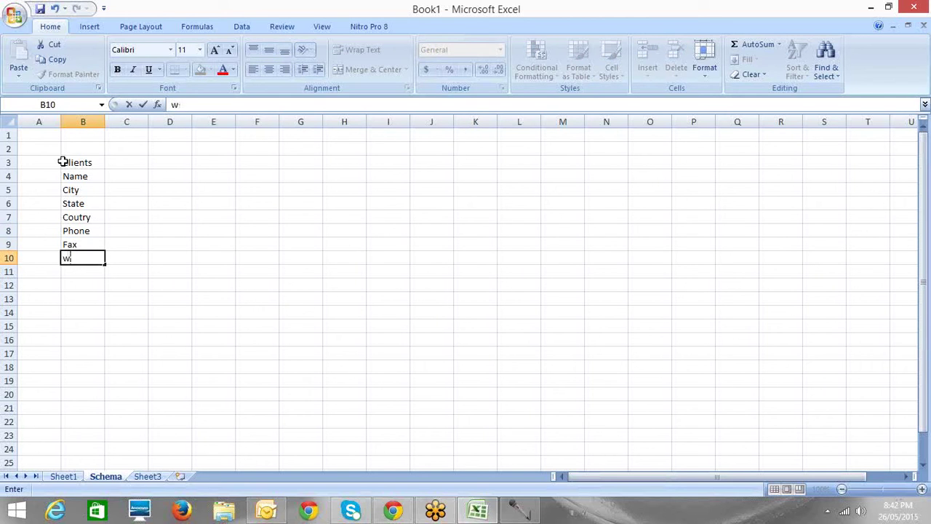
pyautogui.write('ebsite')
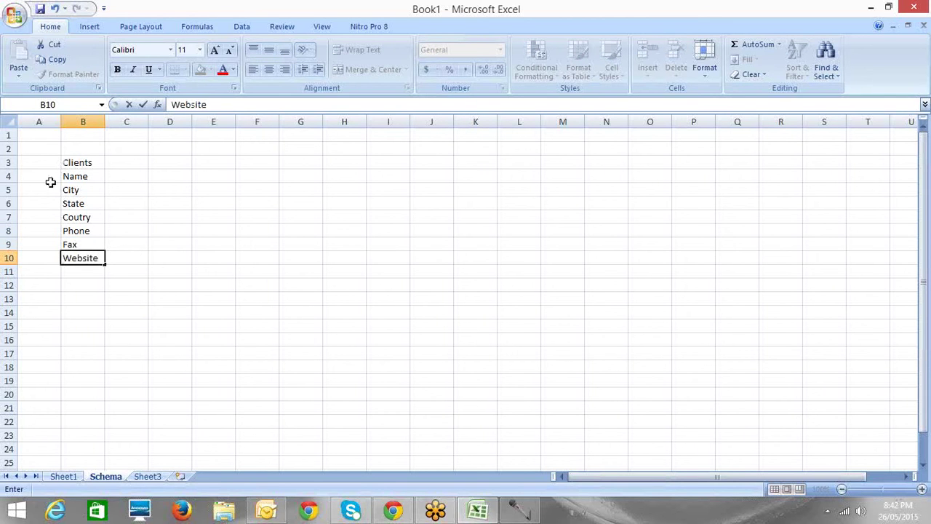
pyautogui.click(83, 271)
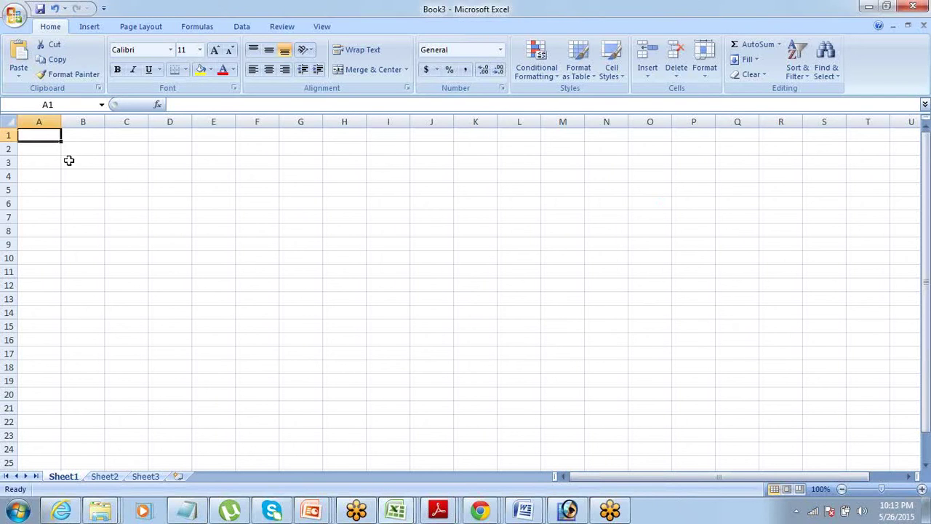
# In the blank workbook Book3, merge and center cells B2:C2 and enter the heading "Clients".
pyautogui.moveTo(66, 149); pyautogui.dragTo(141, 147)
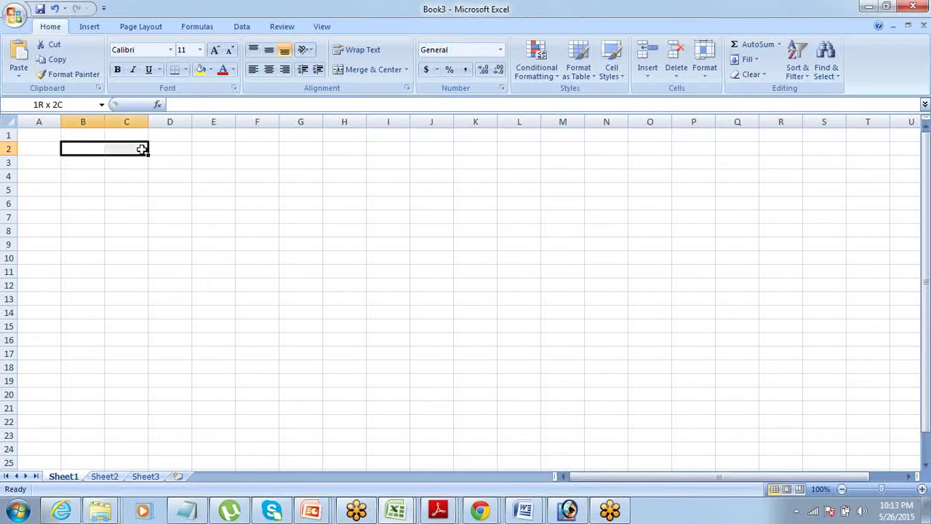
pyautogui.click(352, 70)
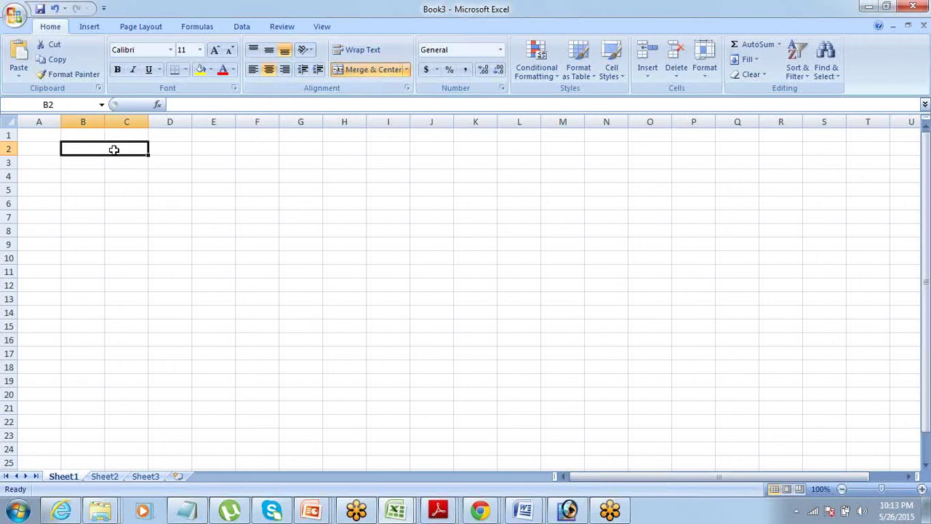
pyautogui.write('Clients')
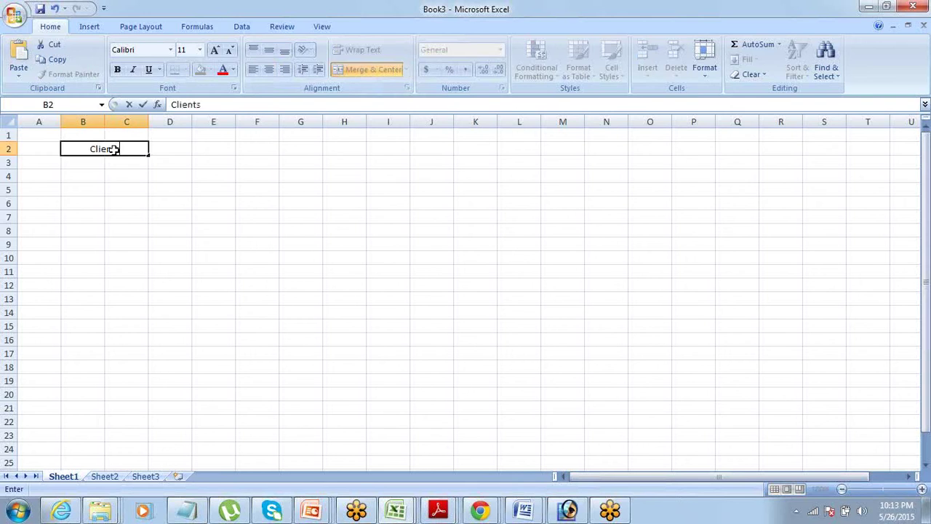
pyautogui.press('Return')
# Make the merged Clients heading bold and fill it with a dark tan theme colour.
pyautogui.click(112, 149)
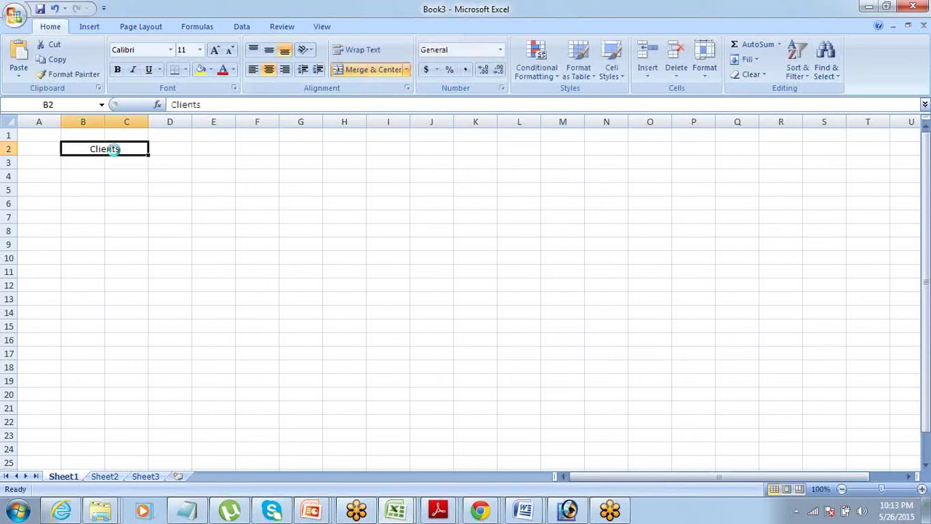
pyautogui.hotkey('ctrl', 'b')
pyautogui.press('Return')
pyautogui.click(114, 149)
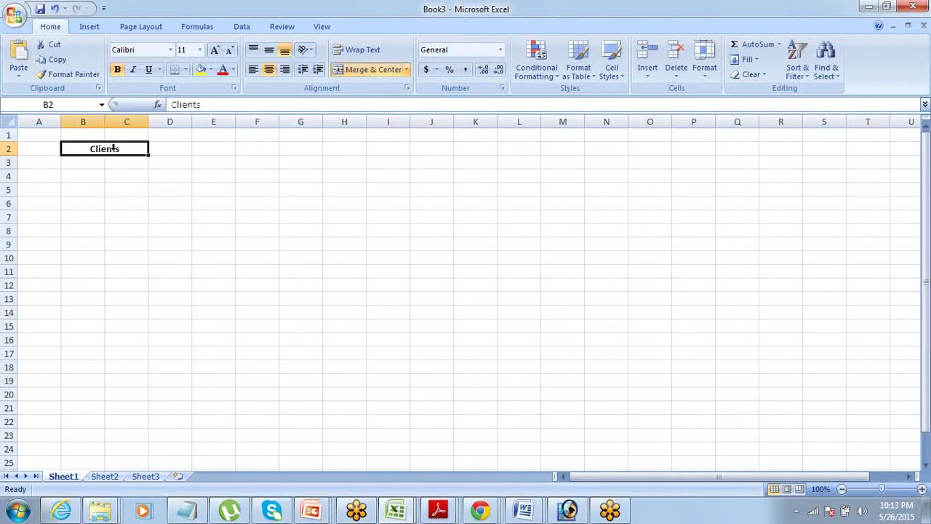
pyautogui.click(211, 69)
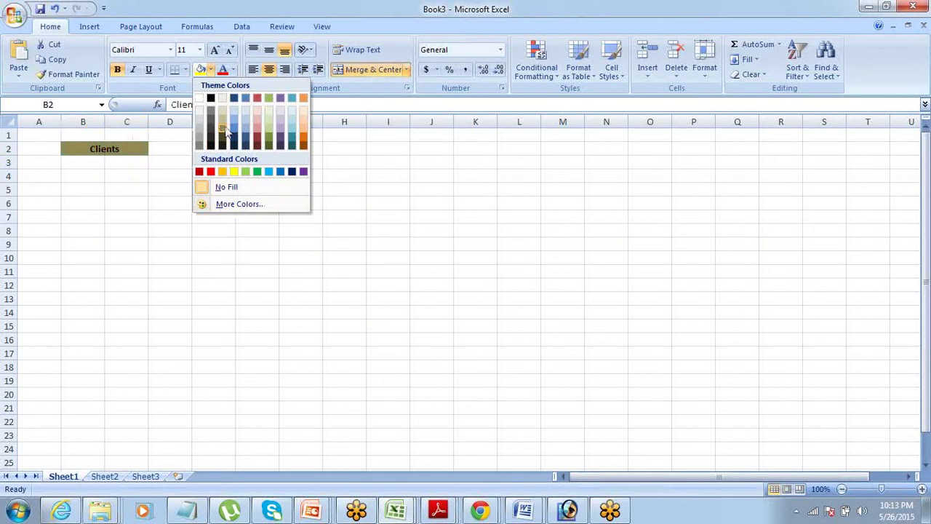
pyautogui.click(222, 134)
pyautogui.click(126, 200)
# Enter the fields "Name" in cell B3 and "City" in cell B4 under the Clients heading.
pyautogui.click(82, 162)
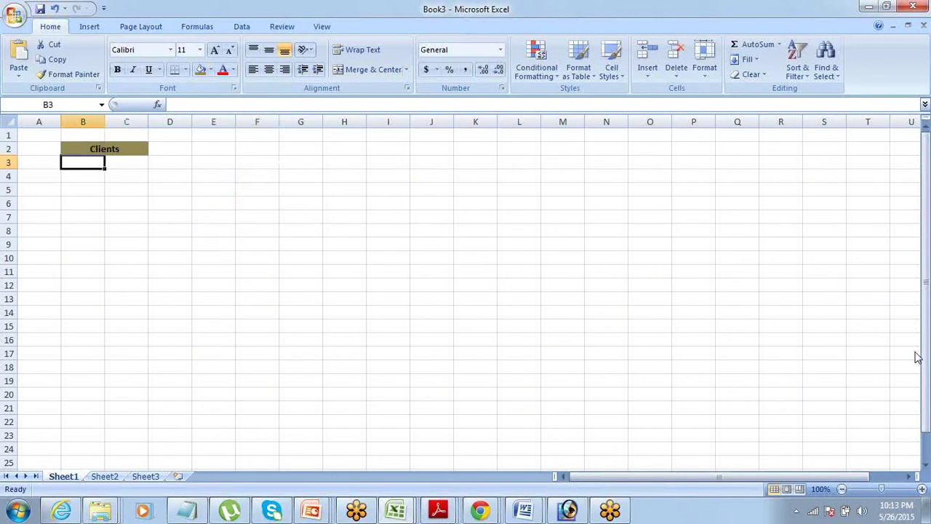
pyautogui.click(85, 162)
pyautogui.write('Name')
pyautogui.press('Return')
pyautogui.write('City')
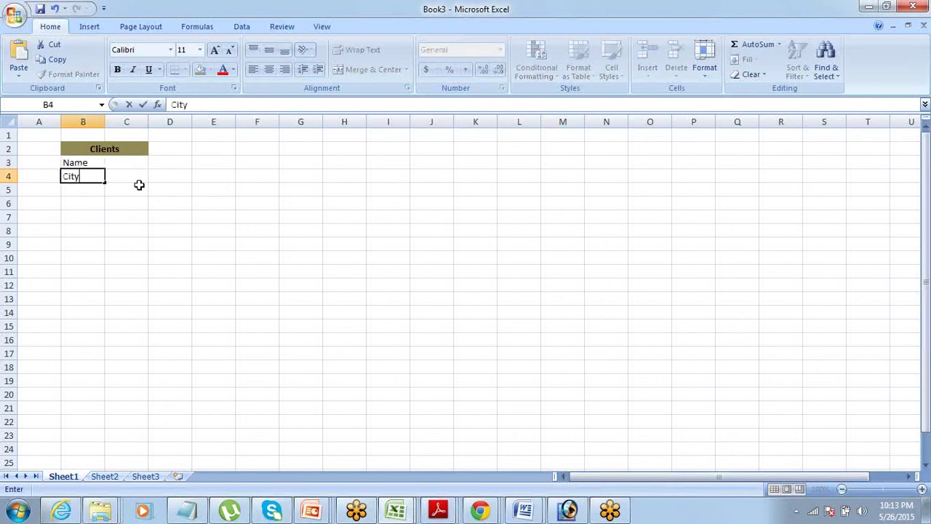
pyautogui.press('Return')
# Enter the fields "State" in cell B5 and "Country" in cell B6.
pyautogui.write('State')
pyautogui.press('Return')
pyautogui.write('Counr')
pyautogui.press('BackSpace')
pyautogui.write('try')
pyautogui.press('Return')
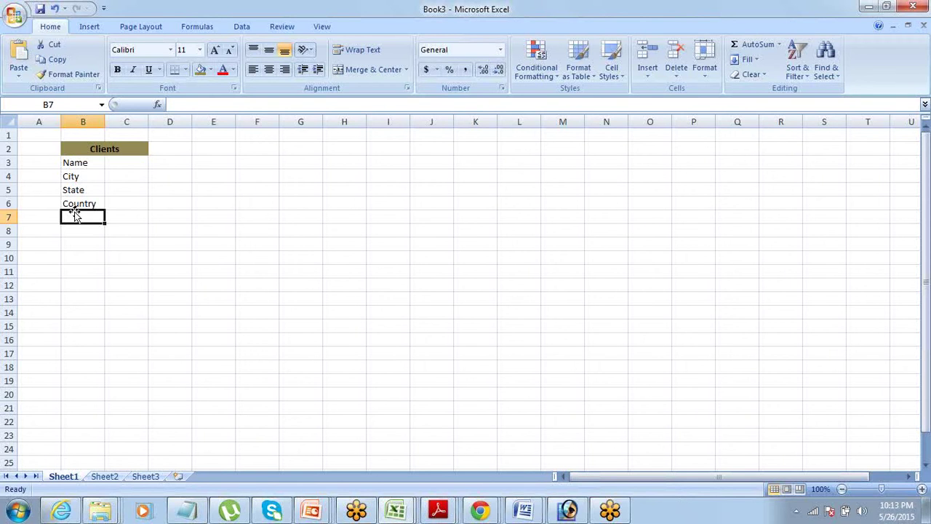
# Enter the fields "Phone" in cell B7 and "Fax" in cell B8.
pyautogui.write('Phone')
pyautogui.press('Return')
pyautogui.write('Fax')
pyautogui.press('Return')
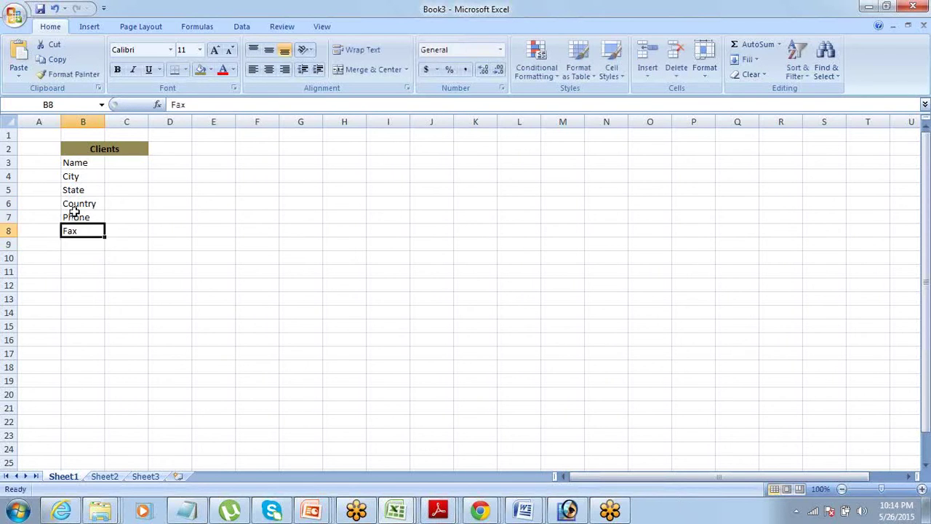
# Enter the fields "Website" in cell B9 and "Industry" in cell B10.
pyautogui.write('Web')
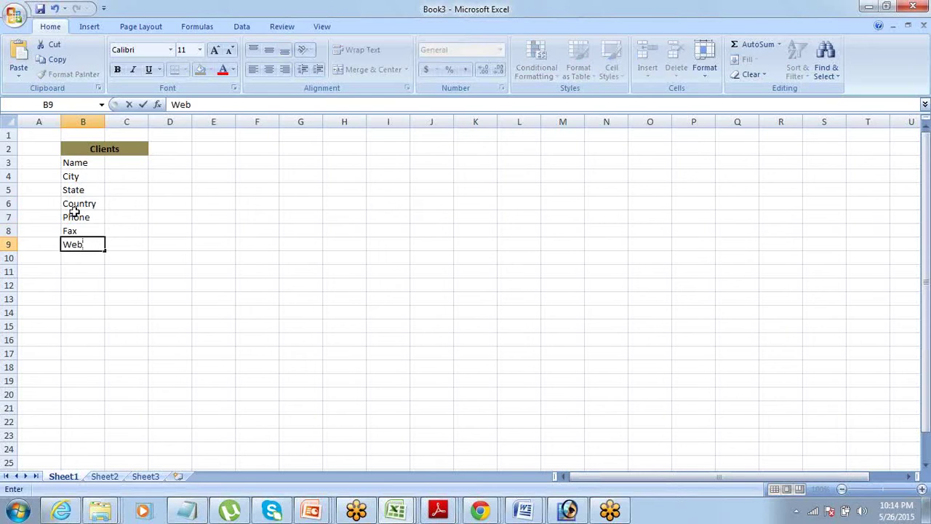
pyautogui.write('site')
pyautogui.press('Return')
pyautogui.write('Industry')
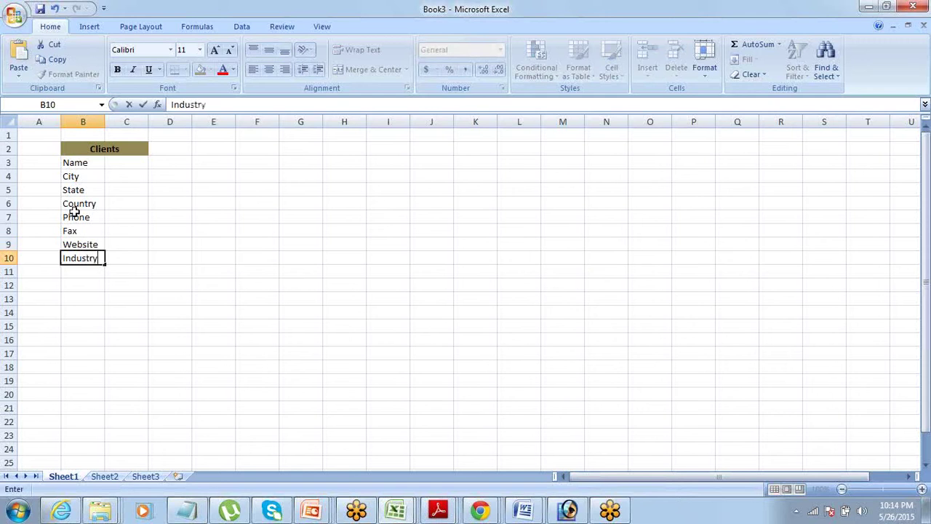
# Enter the fields "# Employees" in cell B11 and "Revenue" in cell B12.
pyautogui.press('Return')
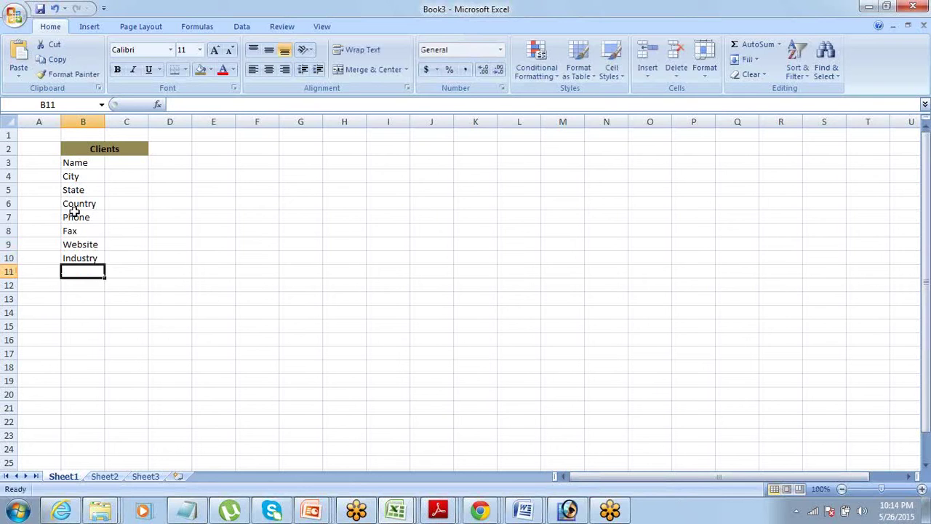
pyautogui.write('# Emplo')
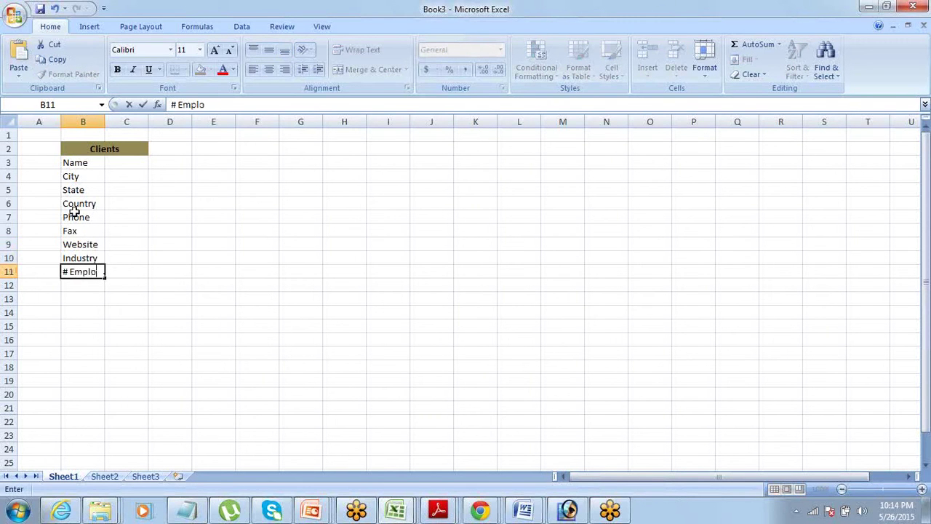
pyautogui.write('yees')
pyautogui.press('Return')
pyautogui.write('Revenue')
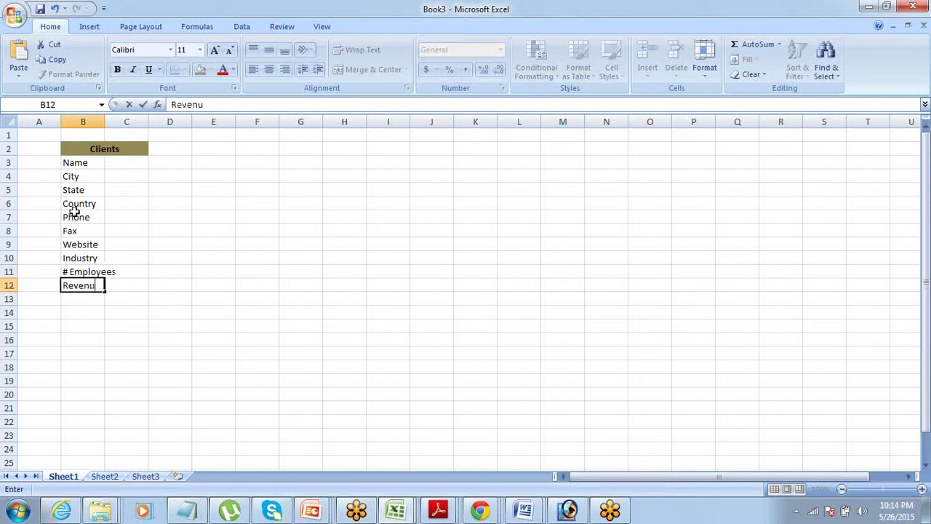
pyautogui.press('Tab')
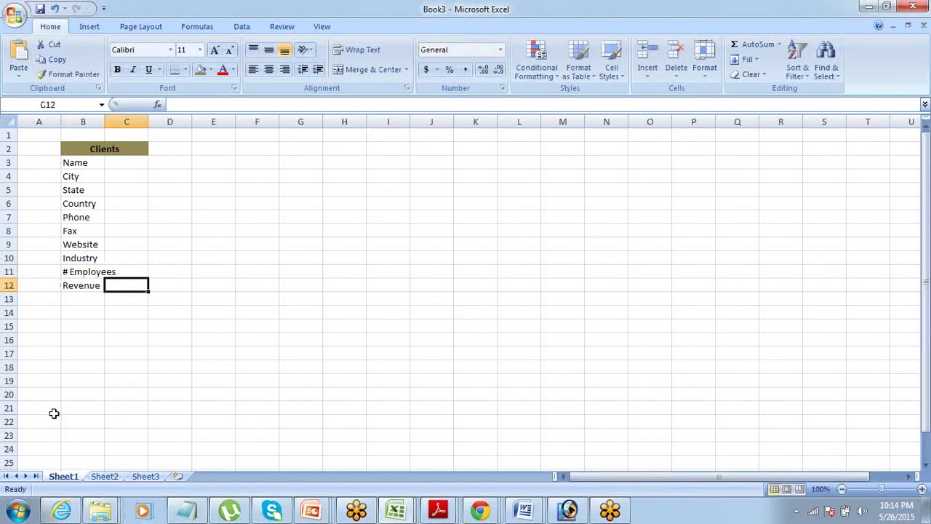
# Widen column B so the longest client field name fits inside it.
pyautogui.click(108, 116)
pyautogui.moveTo(105, 118); pyautogui.dragTo(130, 124)
pyautogui.click(140, 189)
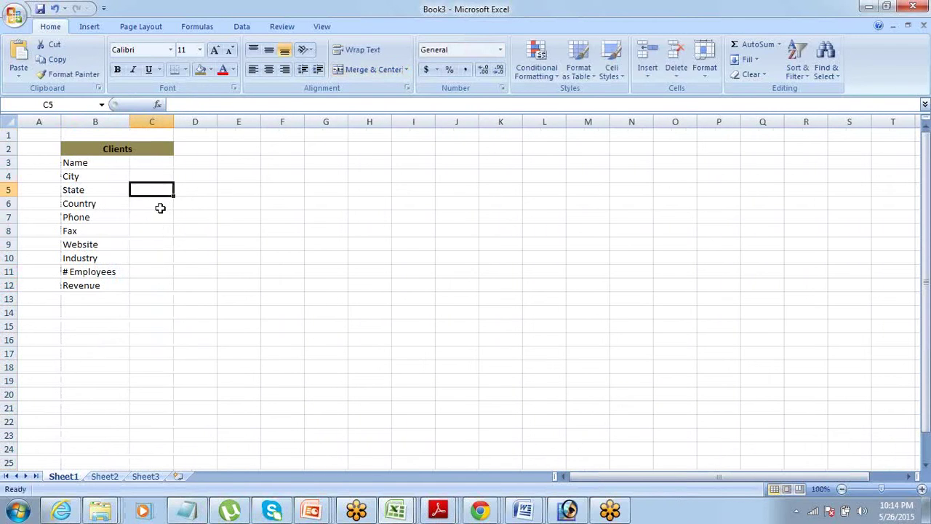
pyautogui.click(151, 163)
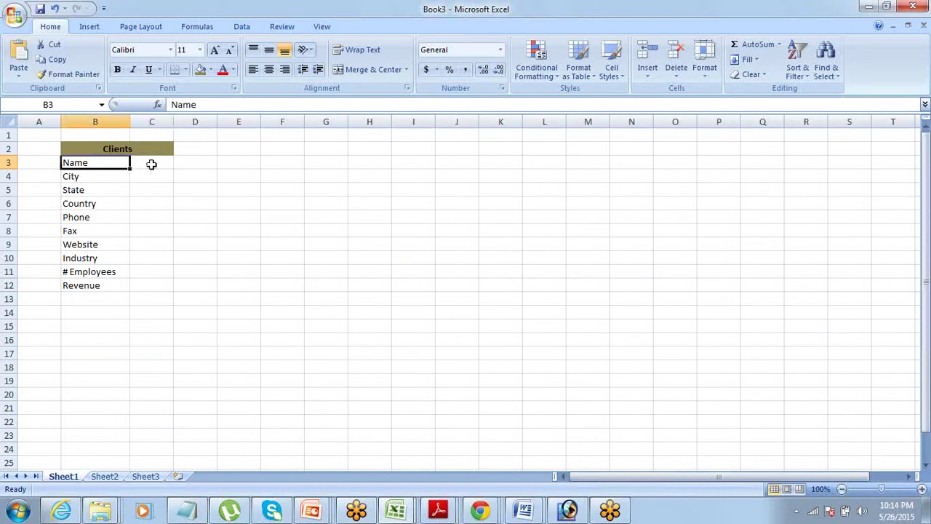
pyautogui.press('Left')
pyautogui.press('Down')
pyautogui.hotkey('ctrl', 'Down')
pyautogui.press('Up')
pyautogui.press('Up')
pyautogui.press('Up')
pyautogui.press('Up')
pyautogui.press('Up')
pyautogui.press('Up')
pyautogui.press('Up')
pyautogui.press('Up')
pyautogui.press('Up')
pyautogui.press('Up')
pyautogui.press('Up')
pyautogui.press('Down')
pyautogui.press('Right')
pyautogui.press('Down')
pyautogui.press('Left')
pyautogui.press('Left')
# Enter "Text" in cell C3 as the field type for the client's Name.
pyautogui.press('Right')
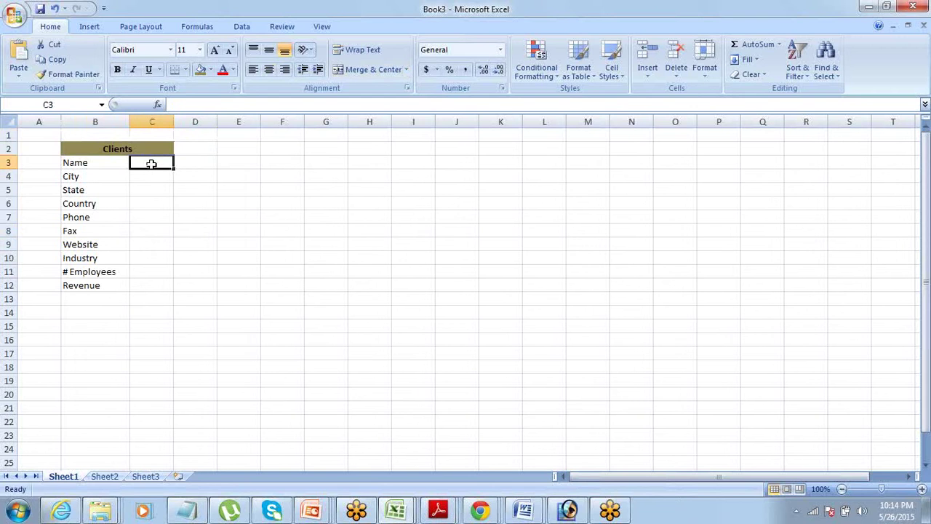
pyautogui.write('Text')
pyautogui.press('Tab')
pyautogui.press('Return')
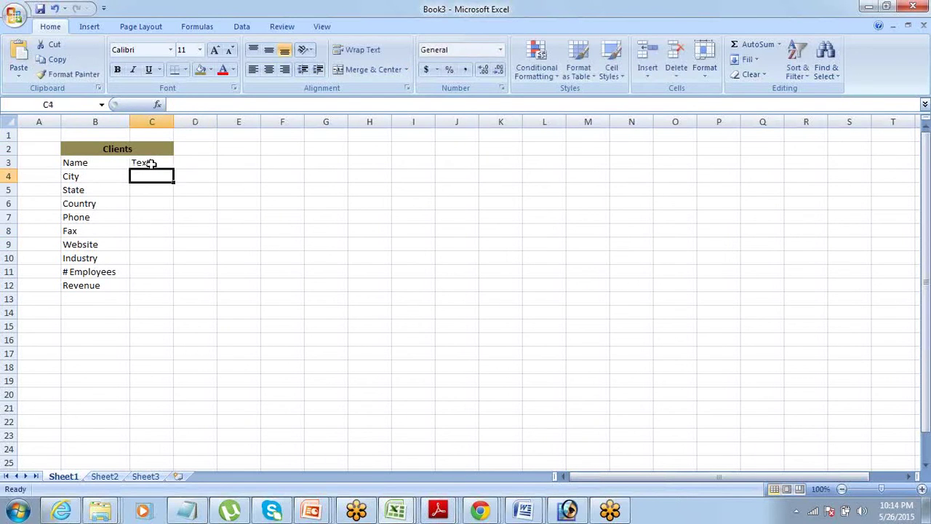
# Enter "Text" as the field type for City and State in cells C4 and C5.
pyautogui.write('Text')
pyautogui.press('Tab')
pyautogui.press('Return')
pyautogui.write('Text')
pyautogui.press('Tab')
pyautogui.press('Return')
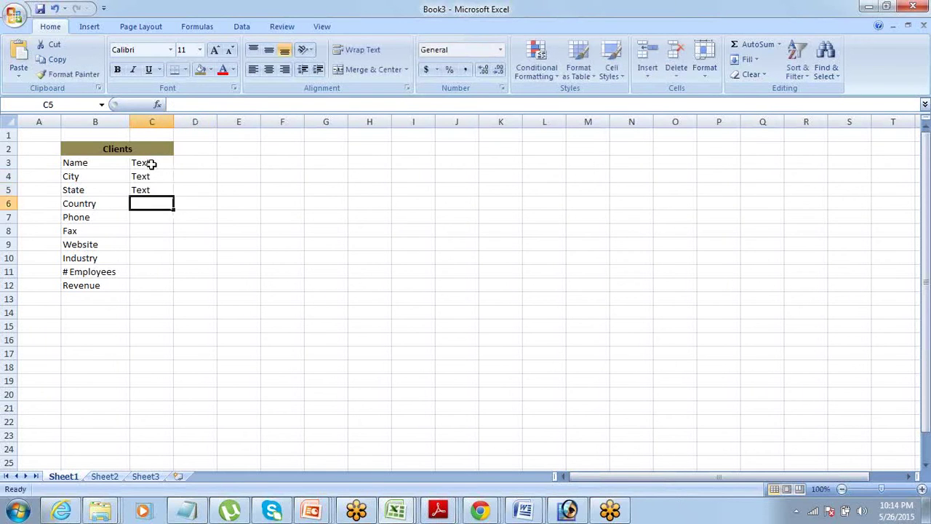
# Enter "Picklist" as the field type for Country in cell C6 and copy it over cells C4 and C5.
pyautogui.write('Picklist')
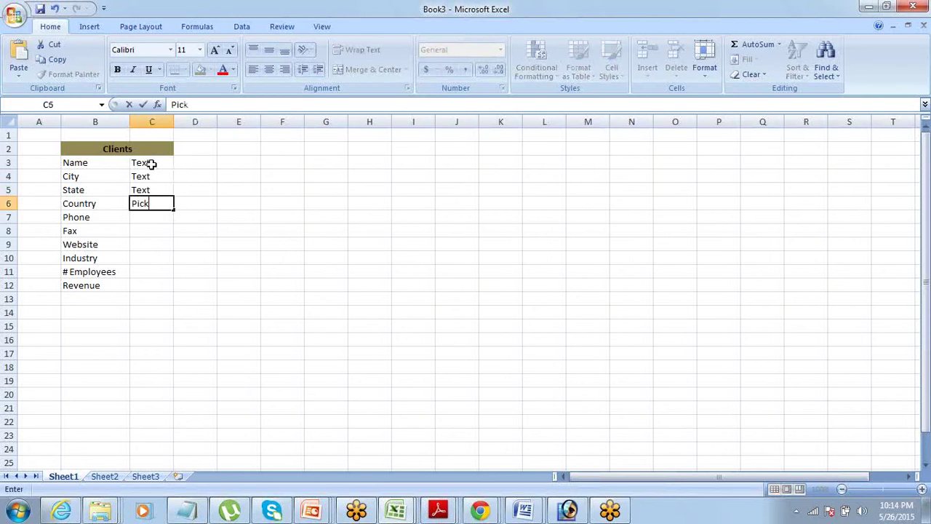
pyautogui.press('Tab')
pyautogui.press('Left')
pyautogui.hotkey('ctrl', 'c')
pyautogui.press('Up')
pyautogui.press('Up')
pyautogui.hotkey('shift', 'Down')
pyautogui.press('Down')
pyautogui.press('Down')
pyautogui.press('Down')
pyautogui.press('Left')
pyautogui.press('Left')
pyautogui.press('Right')
pyautogui.press('Right')
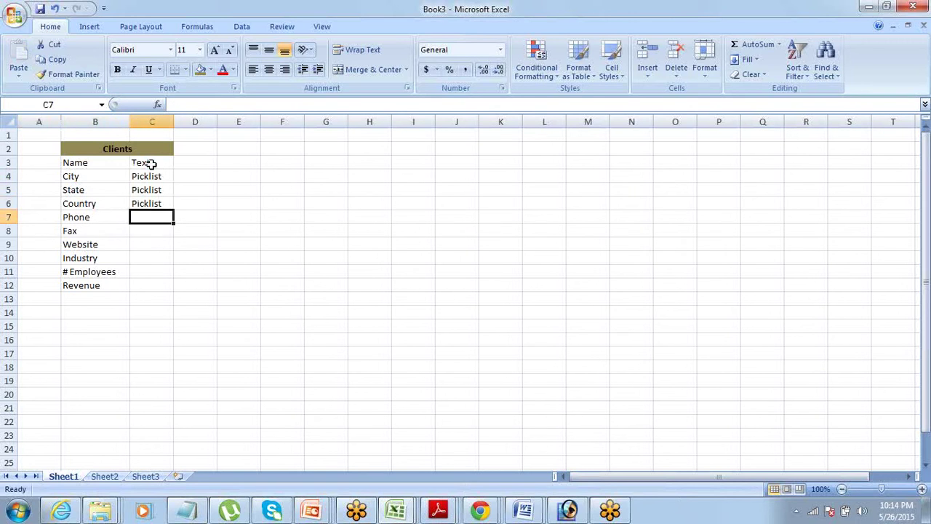
# Enter "Phone" as the field type for both Phone and Fax in cells C7 and C8.
pyautogui.press('Left')
pyautogui.press('Left')
pyautogui.press('Right')
pyautogui.press('Right')
pyautogui.write('Phon')
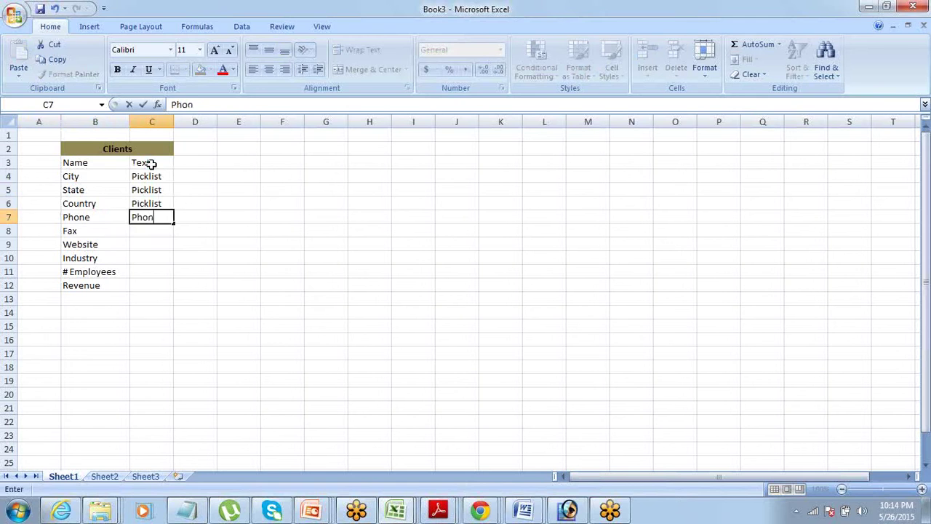
pyautogui.write('e')
pyautogui.press('Return')
pyautogui.hotkey('shift', 'Up')
pyautogui.hotkey('ctrl', 'd')
# Enter "URL" in cell C9 as the field type for Website.
pyautogui.press('Down')
pyautogui.press('Left')
pyautogui.press('Right')
pyautogui.write('UR')
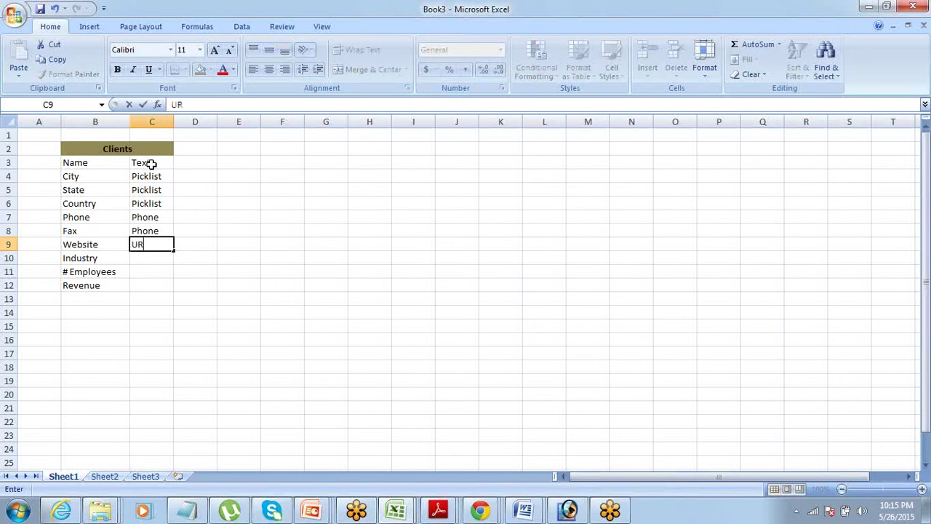
pyautogui.write('L')
pyautogui.press('Return')
# Review the field types assigned to the Clients fields from Name through Website.
pyautogui.press('Up')
pyautogui.press('Up')
pyautogui.press('Up')
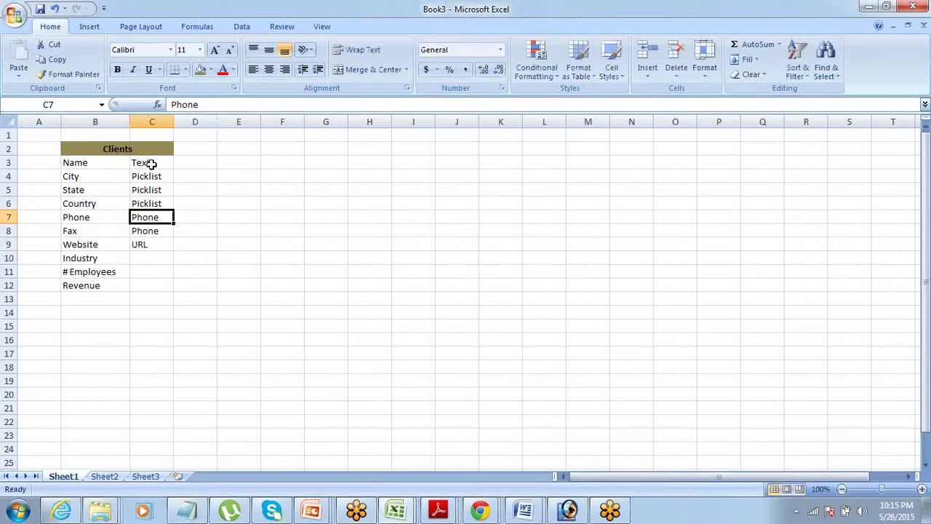
pyautogui.press('Up')
pyautogui.press('Up')
pyautogui.press('Up')
pyautogui.press('Up')
pyautogui.press('Left')
pyautogui.press('Down')
pyautogui.press('Left')
pyautogui.press('Right')
pyautogui.press('Right')
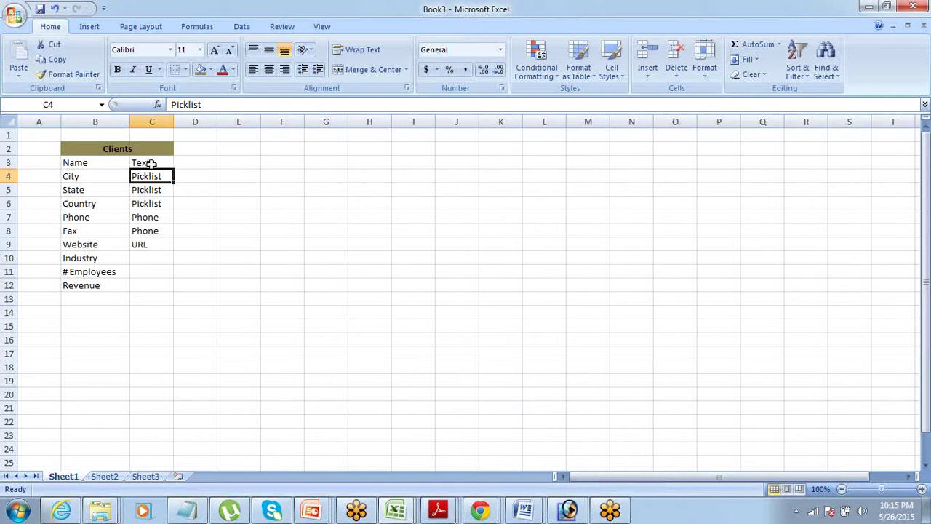
pyautogui.press('Down')
pyautogui.press('Down')
pyautogui.press('Left')
pyautogui.press('Down')
pyautogui.press('Down')
pyautogui.press('Right')
pyautogui.press('Right')
pyautogui.press('Down')
pyautogui.press('Left')
pyautogui.press('Down')
pyautogui.press('Right')
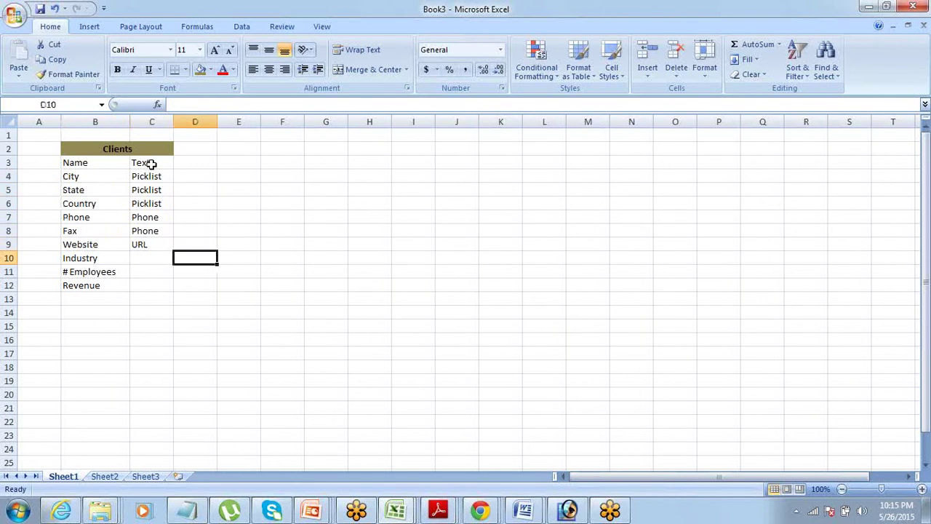
# Copy the "Picklist" type from cell C6 into cell C10 for the Industry field.
pyautogui.press('Left')
pyautogui.press('Up')
pyautogui.press('Up')
pyautogui.press('Up')
pyautogui.press('Up')
pyautogui.hotkey('ctrl', 'c')
pyautogui.press('Down')
pyautogui.press('Down')
pyautogui.press('Down')
pyautogui.press('Down')
pyautogui.press('Return')
pyautogui.press('Down')
# Enter "Number" in cell C11 as the field type for # Employees.
pyautogui.press('Left')
pyautogui.press('Down')
pyautogui.press('Right')
pyautogui.press('Up')
pyautogui.write('Number')
pyautogui.press('Return')
# Enter "Currency" in cell C12 as the field type for Revenue.
pyautogui.press('Left')
pyautogui.press('Right')
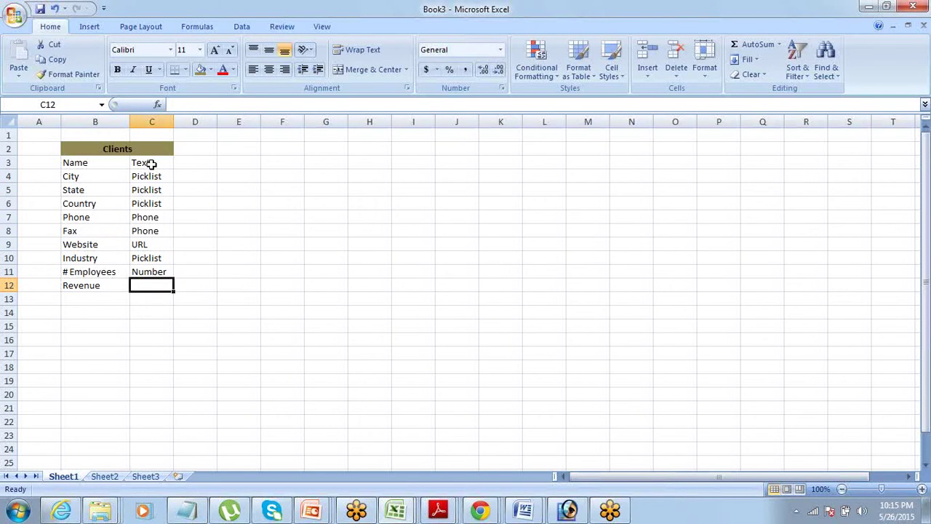
pyautogui.write('Cur')
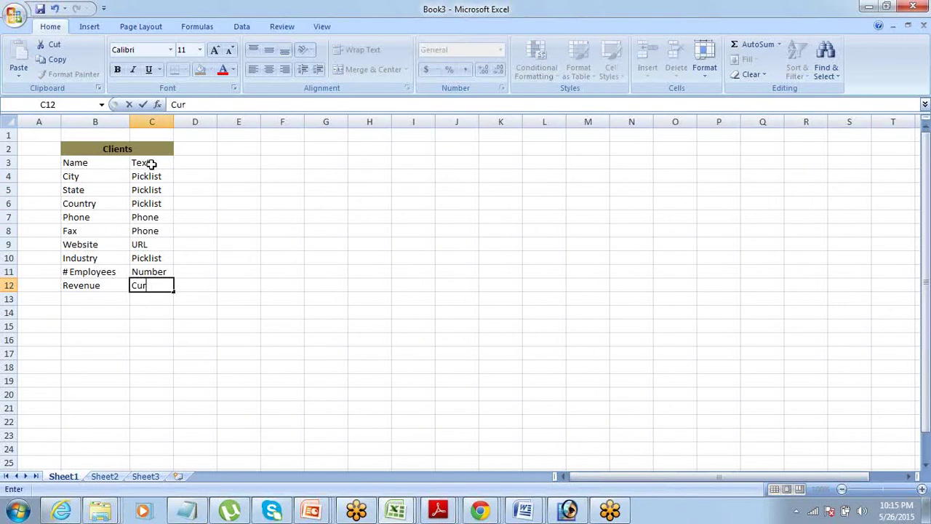
pyautogui.write('rency')
pyautogui.press('Tab')
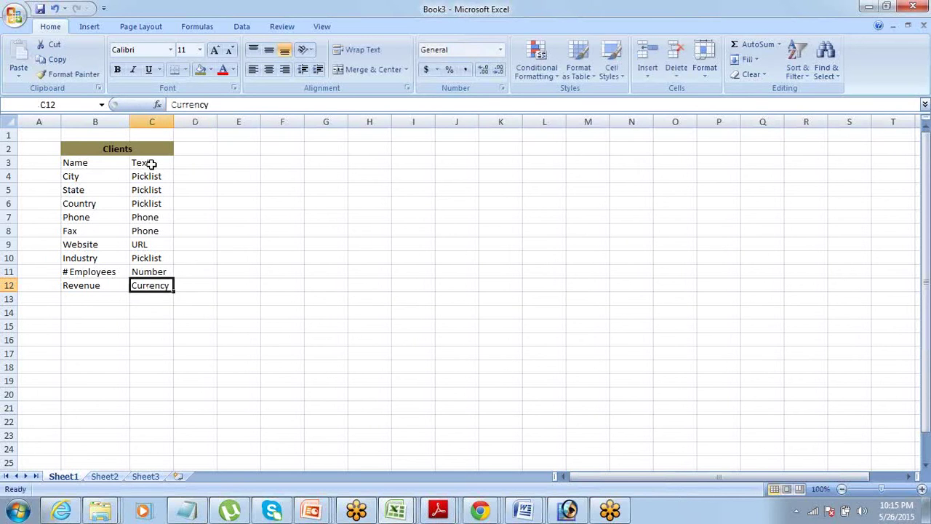
pyautogui.click(149, 164)
pyautogui.press('Up')
pyautogui.press('Left')
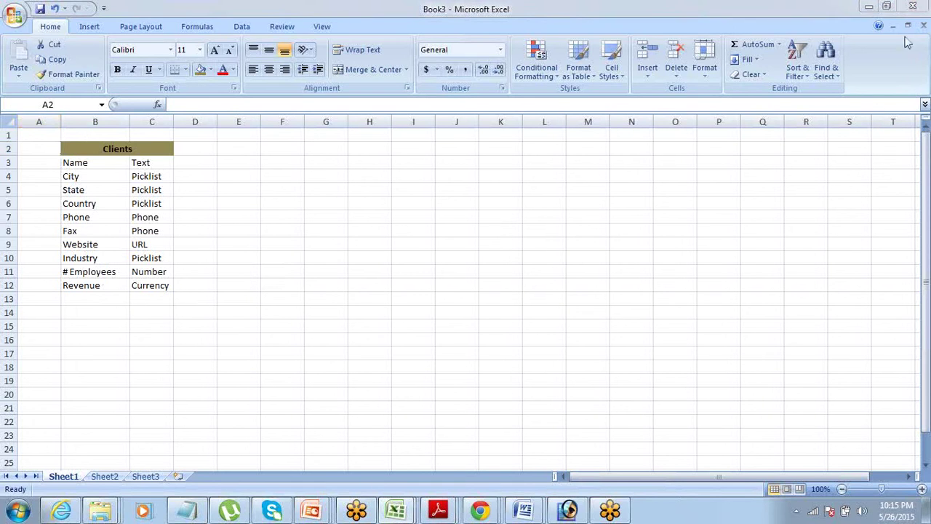
# Merge and center cells E2:F2 and enter the heading "Projects".
pyautogui.click(245, 153)
pyautogui.moveTo(264, 153); pyautogui.dragTo(284, 153)
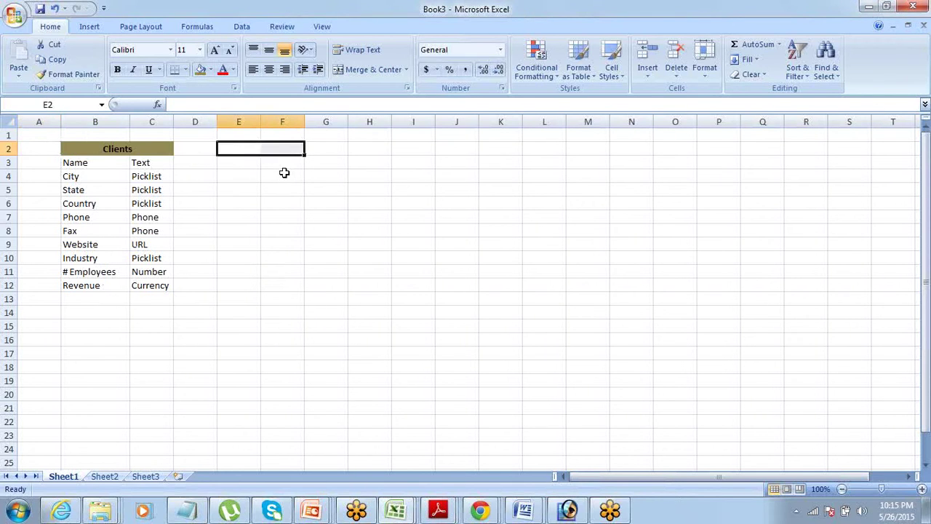
pyautogui.click(373, 69)
pyautogui.write('{')
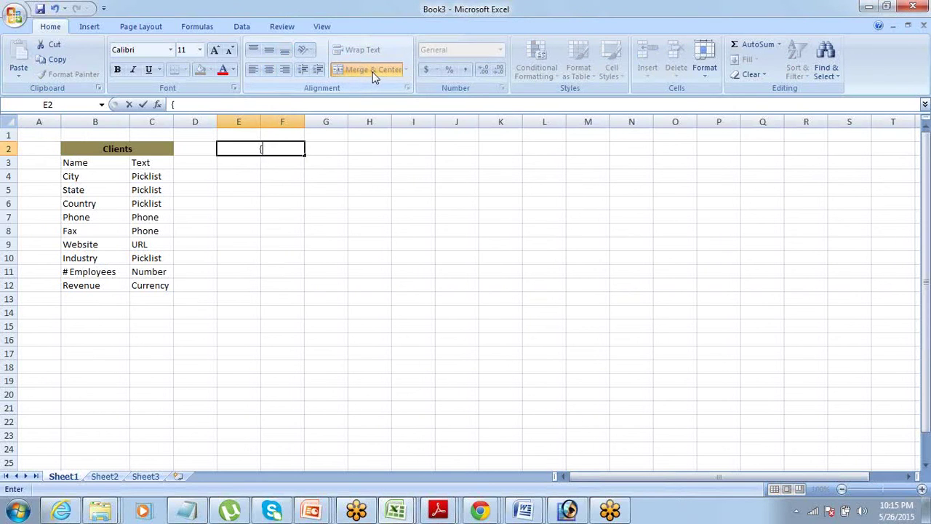
pyautogui.write('{rojects')
pyautogui.press('Return')
pyautogui.press('Up')
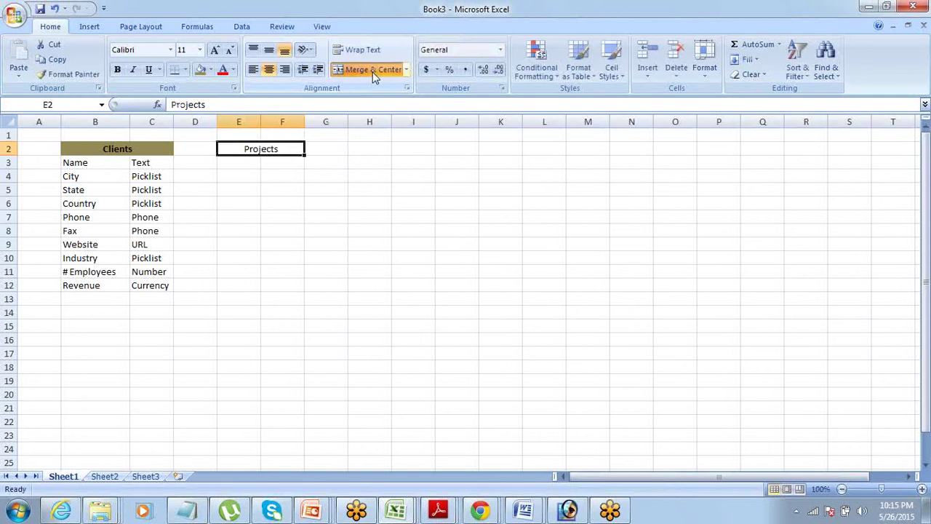
# Fill the Projects heading with the standard orange color and make its text bold.
pyautogui.click(210, 69)
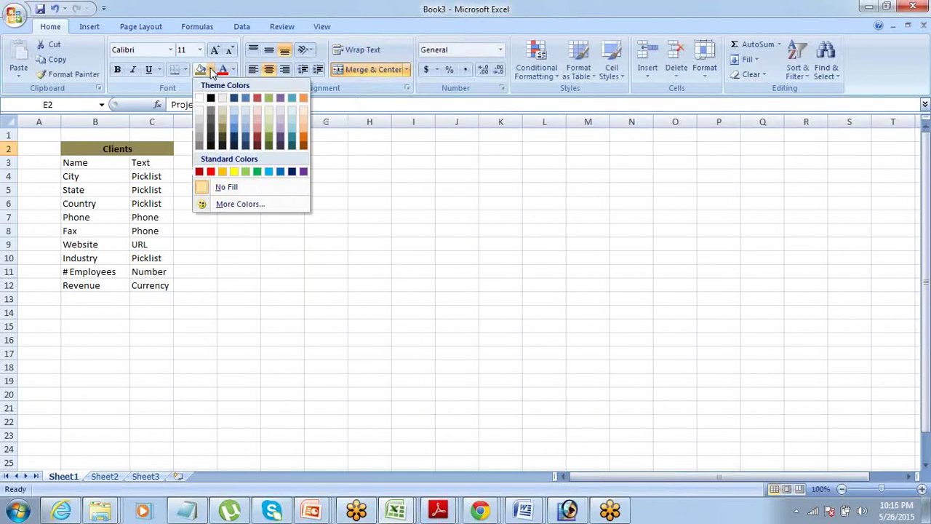
pyautogui.click(222, 171)
pyautogui.click(285, 221)
pyautogui.press('Up')
pyautogui.press('Up')
pyautogui.press('Up')
pyautogui.press('Up')
pyautogui.press('Up')
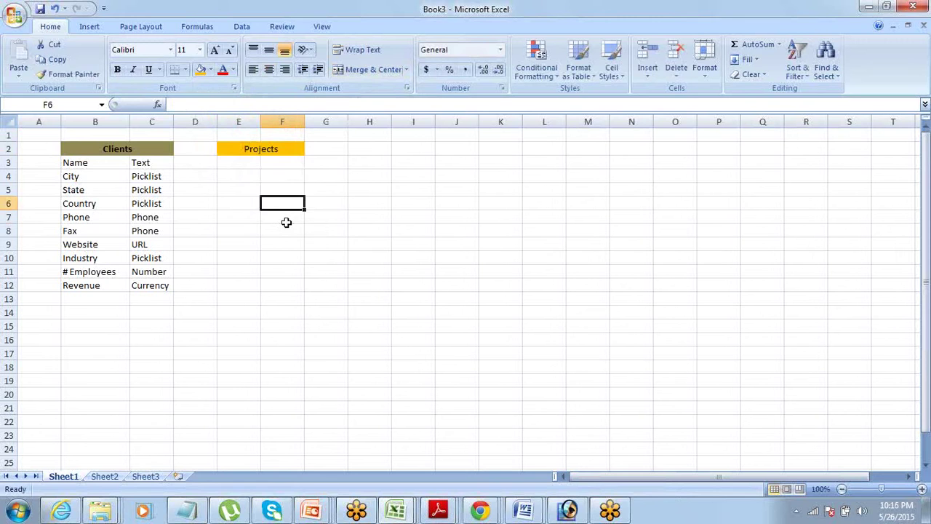
pyautogui.press('Down')
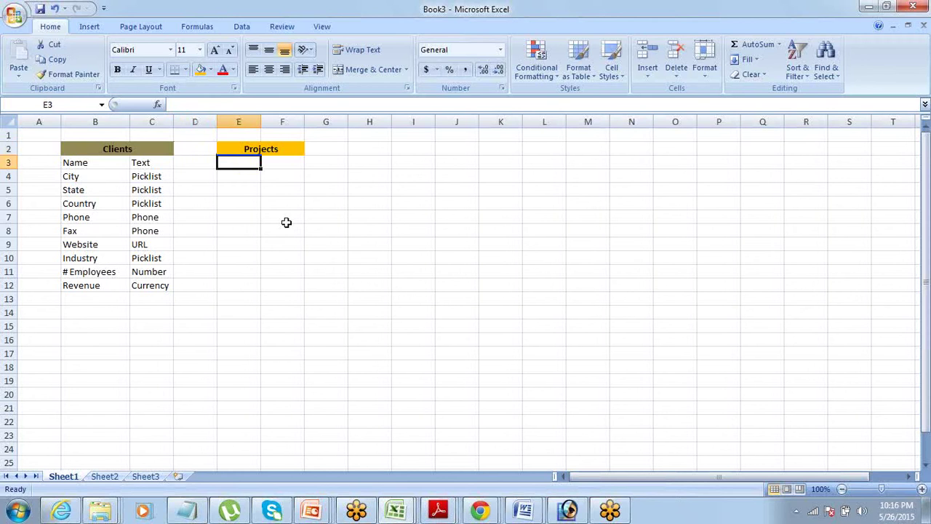
# Enter the fields "Name" in cell E3 and "ID" in cell E4 under the Projects heading.
pyautogui.write('Name')
pyautogui.press('Tab')
pyautogui.press('Return')
pyautogui.write('ID')
pyautogui.press('Tab')
pyautogui.press('Return')
# Enter the fields "Start Date" in cell E5 and "E End Date" in cell E6.
pyautogui.write('Start Date')
pyautogui.press('Tab')
pyautogui.press('Return')
pyautogui.write('E End Date')
pyautogui.press('Return')
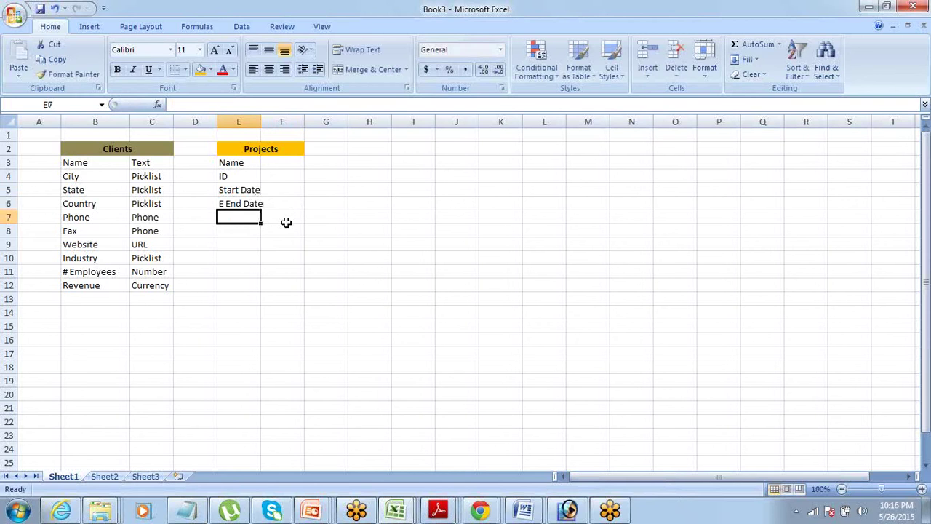
# Enter the field "Budget" in cell E7 of the Projects list.
pyautogui.write('Budget')
pyautogui.press('Return')
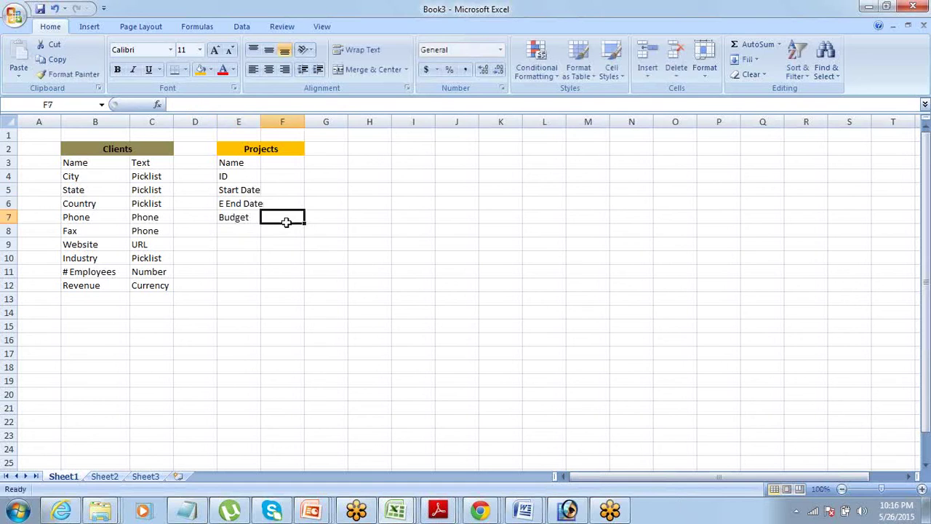
pyautogui.press('Up')
pyautogui.press('Up')
pyautogui.press('Up')
pyautogui.press('Up')
pyautogui.press('Up')
pyautogui.press('Up')
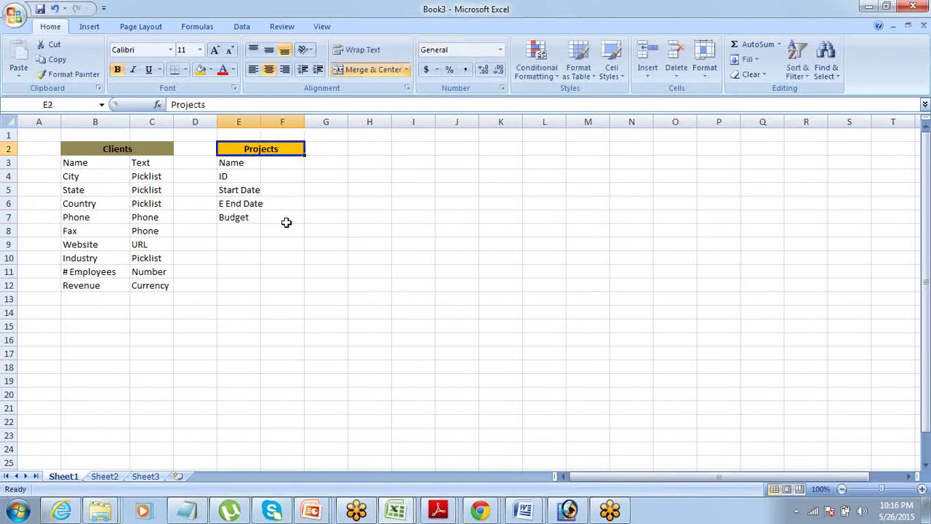
# Apply a thick box border around the Clients table, from its heading down to the Revenue row.
pyautogui.press('Left')
pyautogui.press('Down')
pyautogui.press('Right')
pyautogui.press('Right')
pyautogui.press('Left')
pyautogui.press('Down')
pyautogui.press('Up')
pyautogui.press('Up')
pyautogui.press('Left')
pyautogui.press('Left')
pyautogui.hotkey('ctrl', 'shift', 'Down')
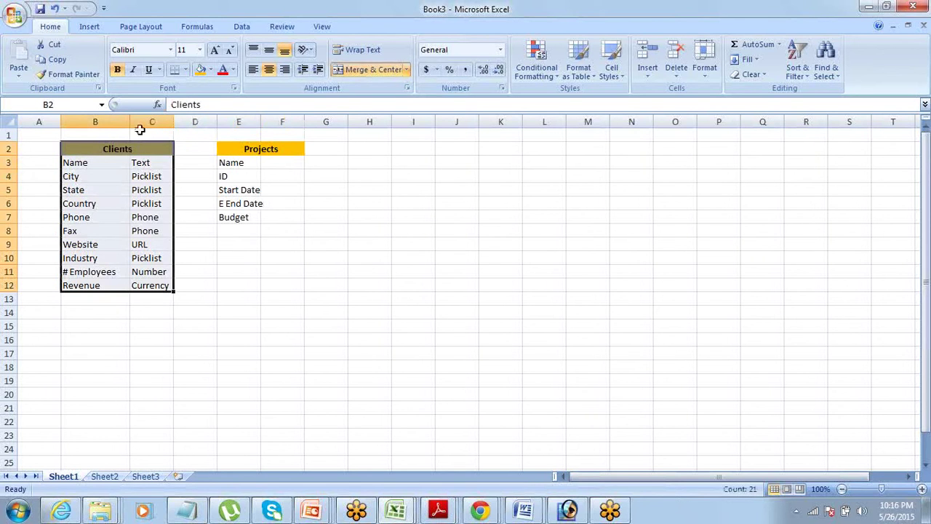
pyautogui.click(185, 69)
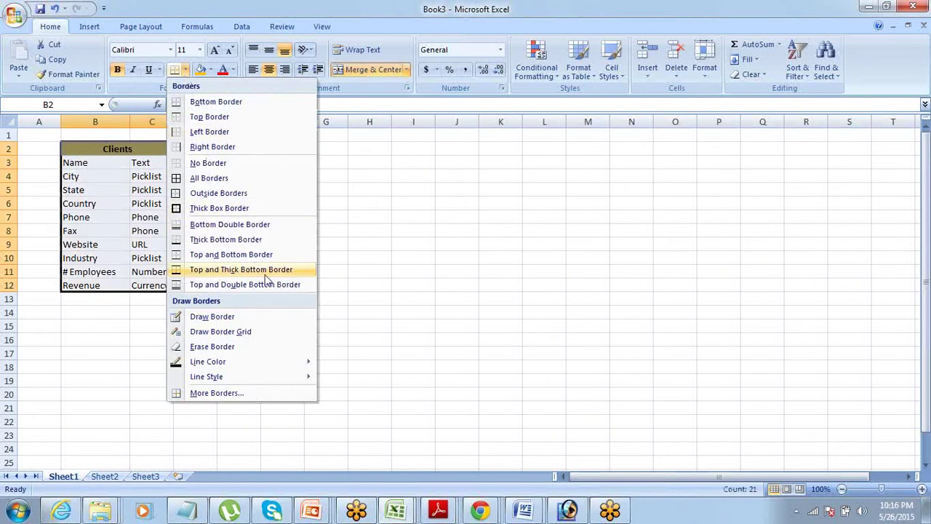
pyautogui.click(239, 208)
pyautogui.click(275, 288)
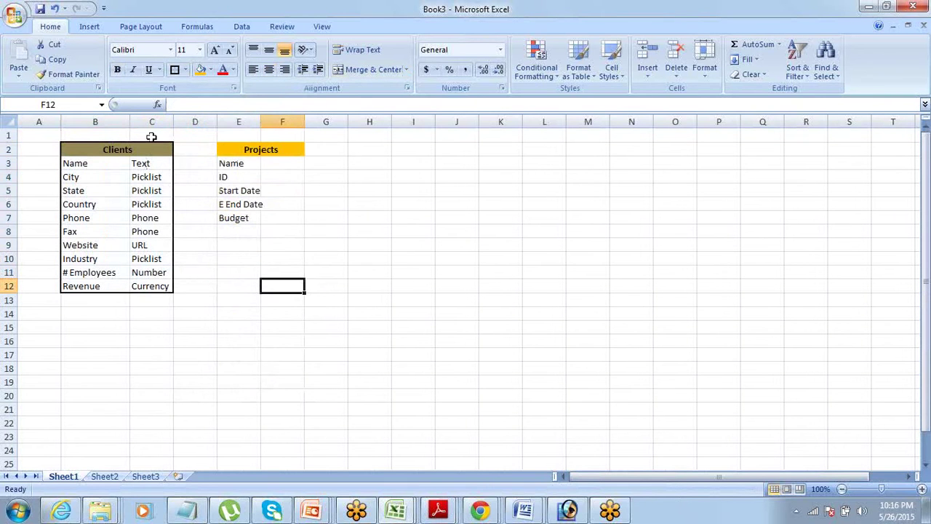
# Enter the field "Description" in cell E8 below Budget in the Projects list.
pyautogui.moveTo(245, 149); pyautogui.dragTo(264, 209)
pyautogui.click(251, 229)
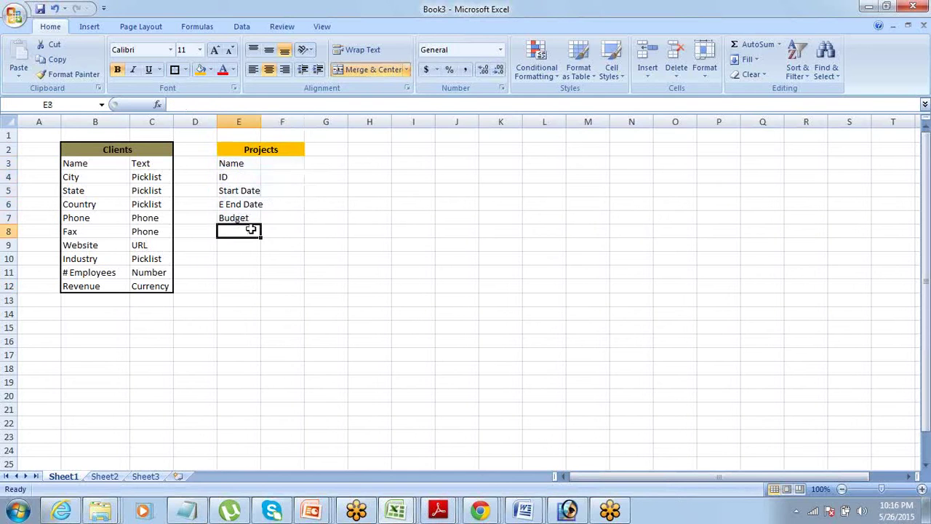
pyautogui.write('Descriptio')
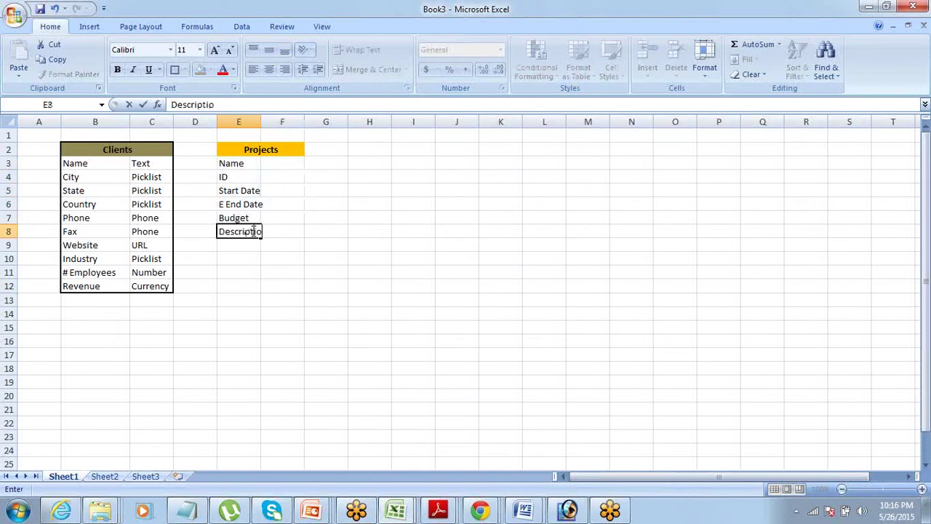
pyautogui.write('n')
pyautogui.press('Return')
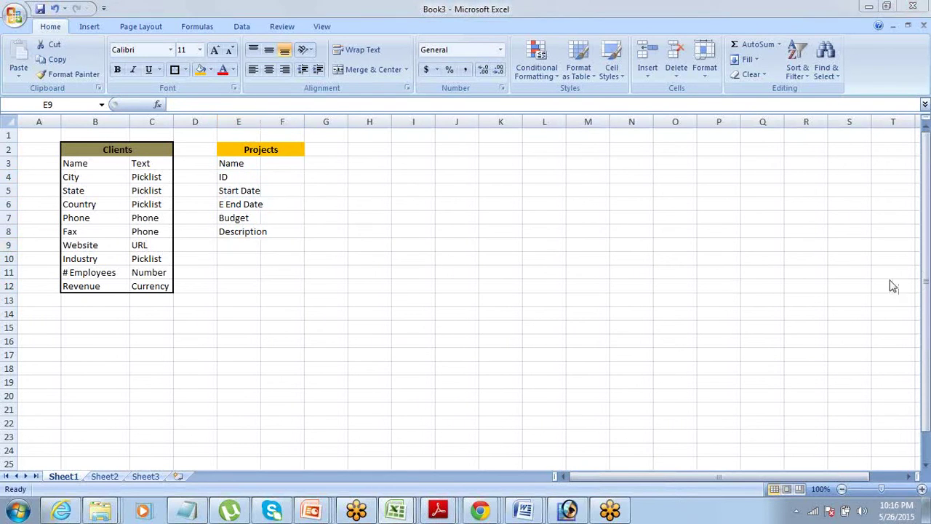
# Widen columns E and F so that the Projects field names fit in their cells.
pyautogui.click(888, 47)
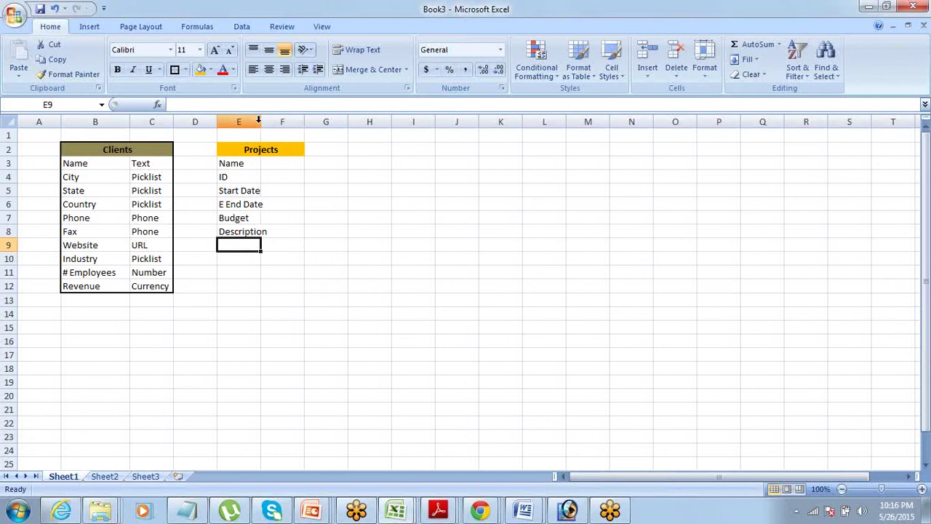
pyautogui.moveTo(259, 120); pyautogui.dragTo(348, 123)
pyautogui.click(285, 189)
pyautogui.click(343, 201)
# Apply all borders to the Projects table in E2:F8 and to the Clients table in B2:C12.
pyautogui.click(279, 153)
pyautogui.moveTo(281, 161); pyautogui.dragTo(289, 231)
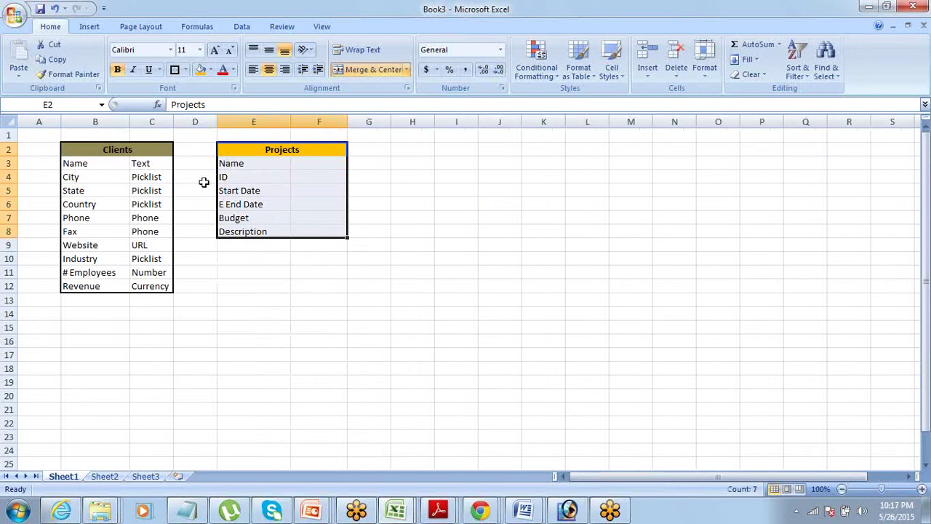
pyautogui.click(185, 70)
pyautogui.click(198, 178)
pyautogui.moveTo(129, 150); pyautogui.dragTo(121, 289)
pyautogui.click(175, 70)
# Apply a thick box border around the Projects table in E2:F8.
pyautogui.moveTo(253, 150); pyautogui.dragTo(269, 233)
pyautogui.click(185, 70)
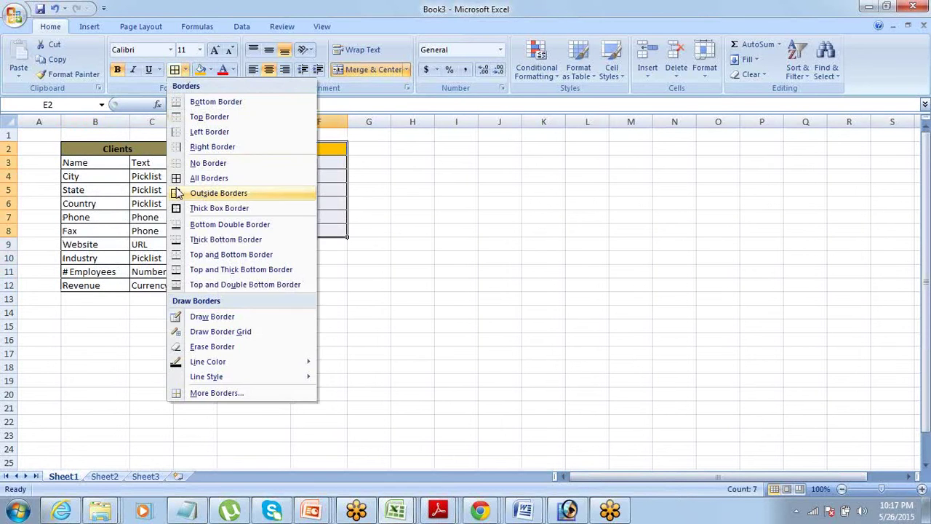
pyautogui.click(233, 207)
pyautogui.click(245, 266)
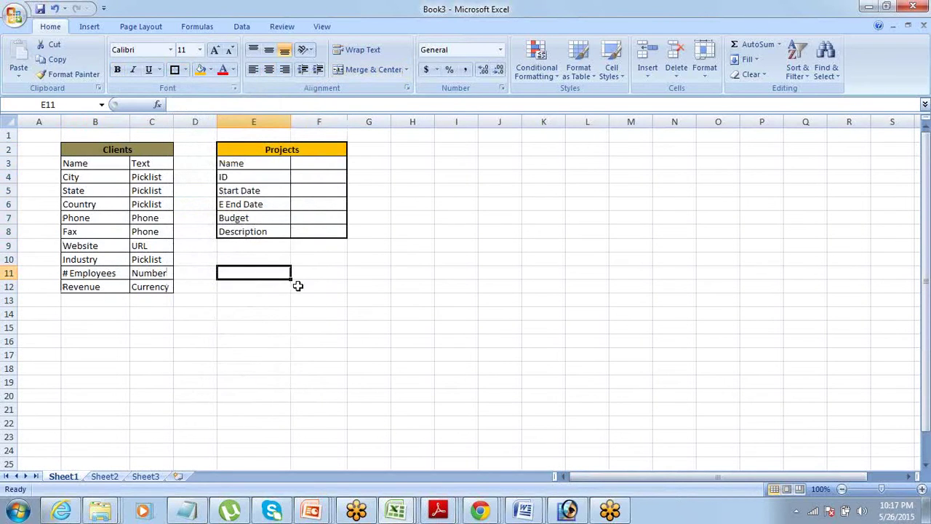
pyautogui.press('Up')
pyautogui.press('Up')
pyautogui.press('Up')
pyautogui.press('Up')
pyautogui.press('Up')
pyautogui.press('Up')
pyautogui.press('Up')
pyautogui.press('Up')
pyautogui.press('Up')
pyautogui.press('Up')
pyautogui.press('Down')
pyautogui.press('Down')
pyautogui.press('Down')
pyautogui.press('Down')
pyautogui.press('Down')
pyautogui.press('Down')
pyautogui.press('Down')
pyautogui.press('Down')
pyautogui.press('Up')
pyautogui.press('Up')
pyautogui.press('Up')
pyautogui.press('Up')
pyautogui.press('Up')
pyautogui.press('Up')
pyautogui.press('Up')
pyautogui.press('Up')
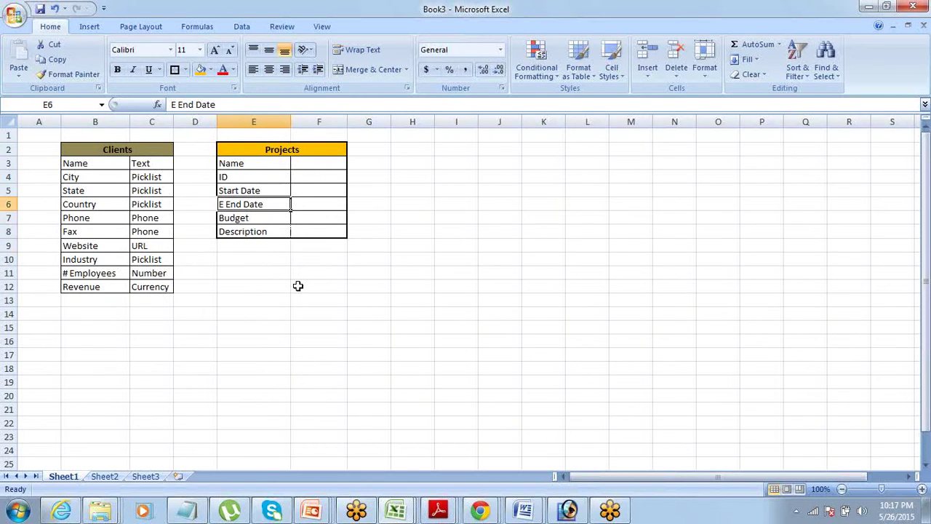
# Enter the field types "Text" for Name in F3 and "Autonumber" for ID in F4 of the Projects table.
pyautogui.press('Down')
pyautogui.press('Right')
pyautogui.press('Down')
pyautogui.press('Left')
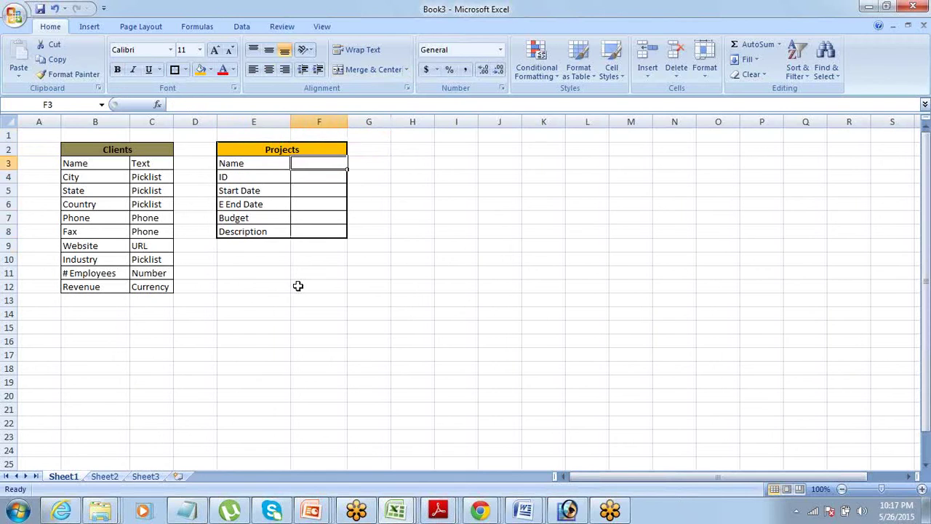
pyautogui.write('Text')
pyautogui.press('Tab')
pyautogui.press('Return')
pyautogui.write('Auton')
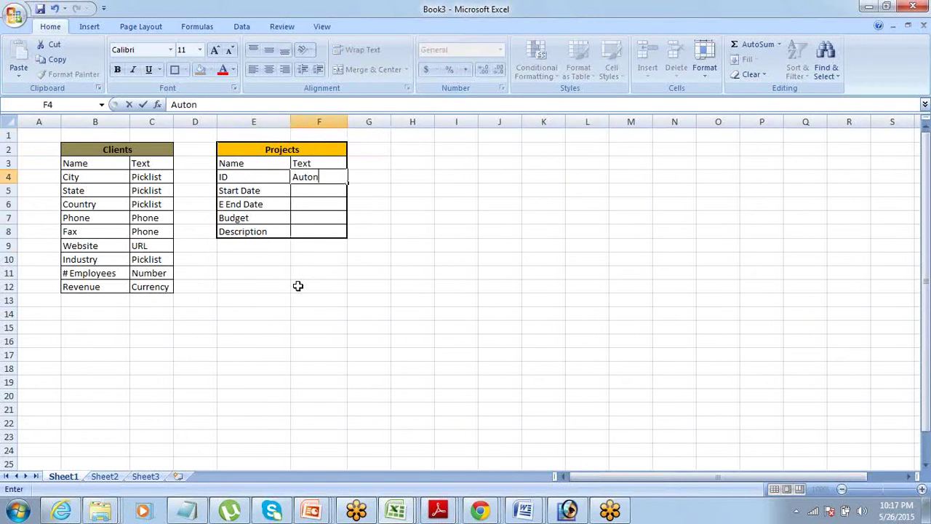
pyautogui.write('umber')
pyautogui.press('Tab')
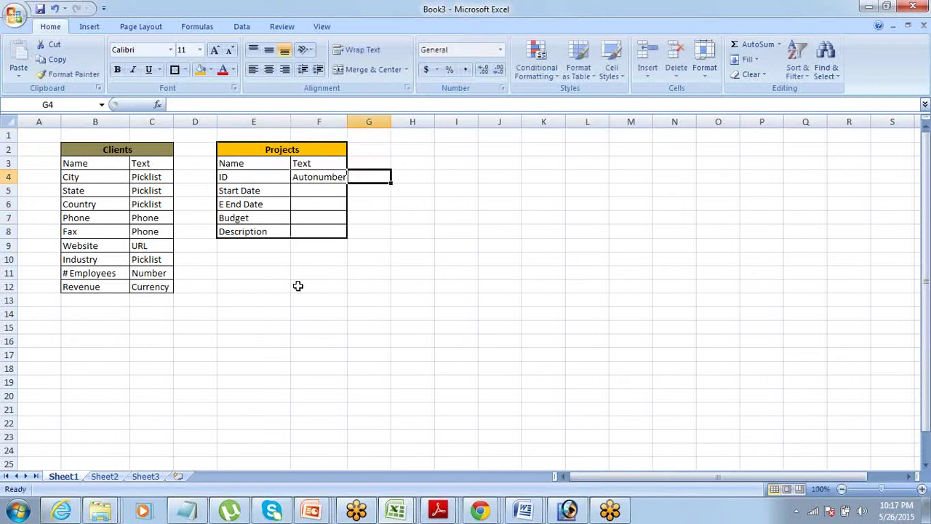
# Enter the field type "Date" for Start Date in F5 and fill it down to E End Date in F6.
pyautogui.press('Return')
pyautogui.press('Left')
pyautogui.press('Right')
pyautogui.write('Date')
pyautogui.press('Tab')
pyautogui.press('Return')
pyautogui.hotkey('shift', 'Up')
pyautogui.hotkey('ctrl', 'd')
# Enter the field types "Currency" for Budget in F7 and "Long Text" for Description in F8.
pyautogui.press('Down')
pyautogui.press('Left')
pyautogui.press('Right')
pyautogui.write('Cu')
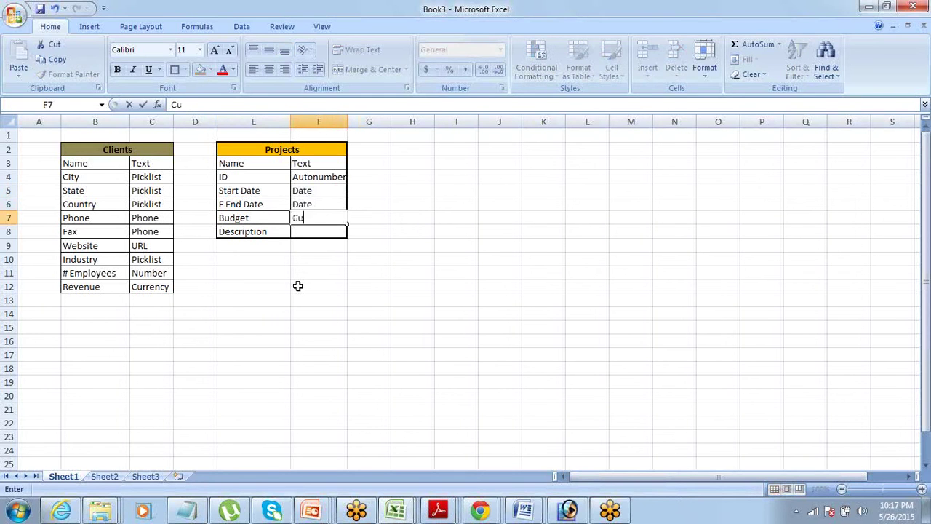
pyautogui.write('rrency')
pyautogui.press('Tab')
pyautogui.press('Return')
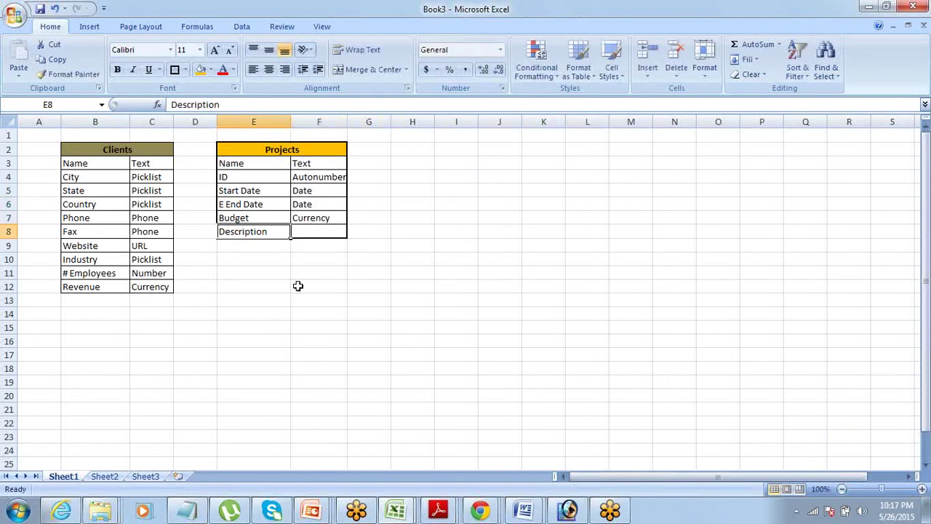
pyautogui.press('Right')
pyautogui.write('L')
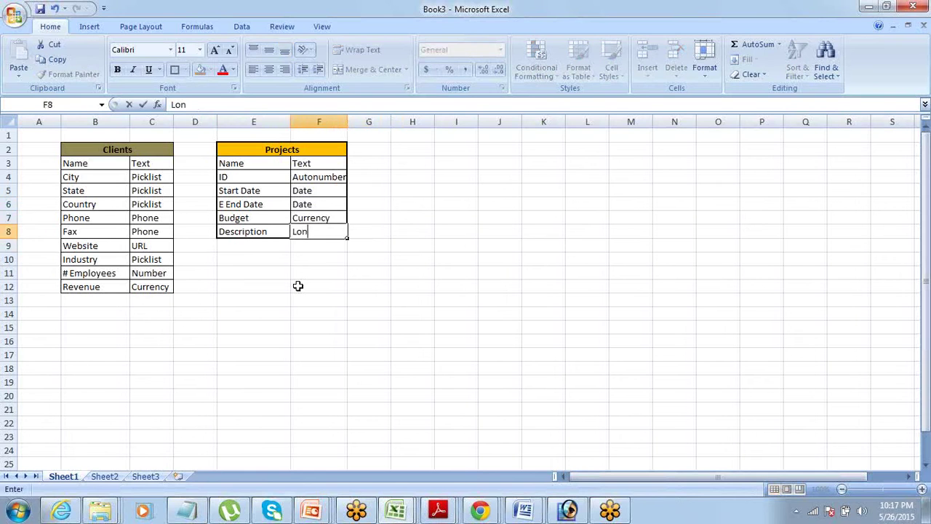
pyautogui.write('ong Text')
pyautogui.press('Tab')
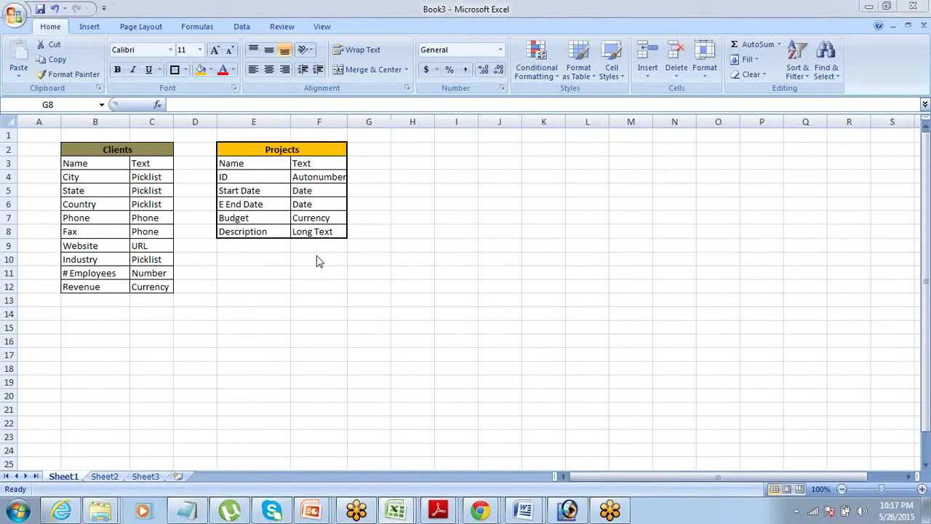
# Move the Projects rows from Start Date through Description, with their field types, down by one row.
pyautogui.click(225, 177)
pyautogui.press('Down')
pyautogui.hotkey('shift', 'Down')
pyautogui.hotkey('shift', 'Down')
pyautogui.hotkey('shift', 'Down')
pyautogui.hotkey('shift', 'Right')
pyautogui.hotkey('ctrl', 'c')
pyautogui.press('Down')
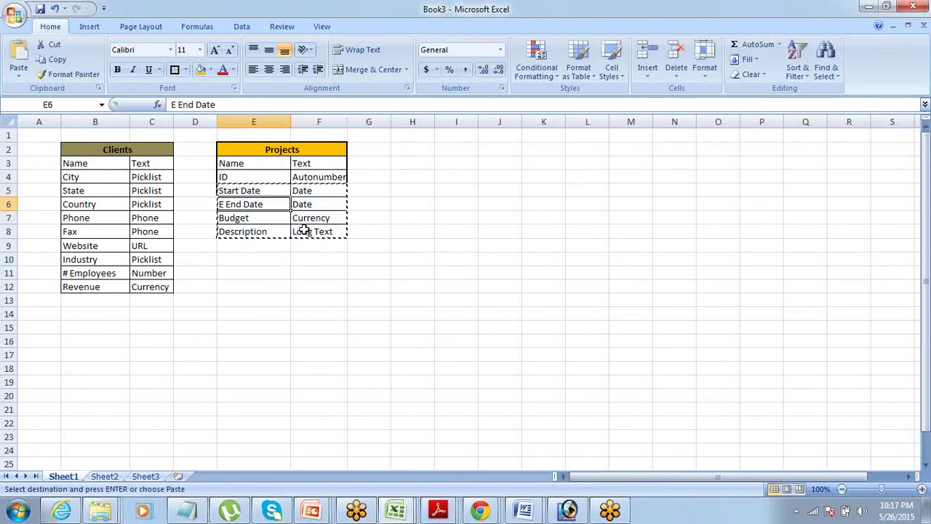
pyautogui.press('Return')
# Add the field "Client" in E5 with the type "Lookup" in F5 of the Projects table.
pyautogui.press('Up')
pyautogui.press('Up')
pyautogui.press('Down')
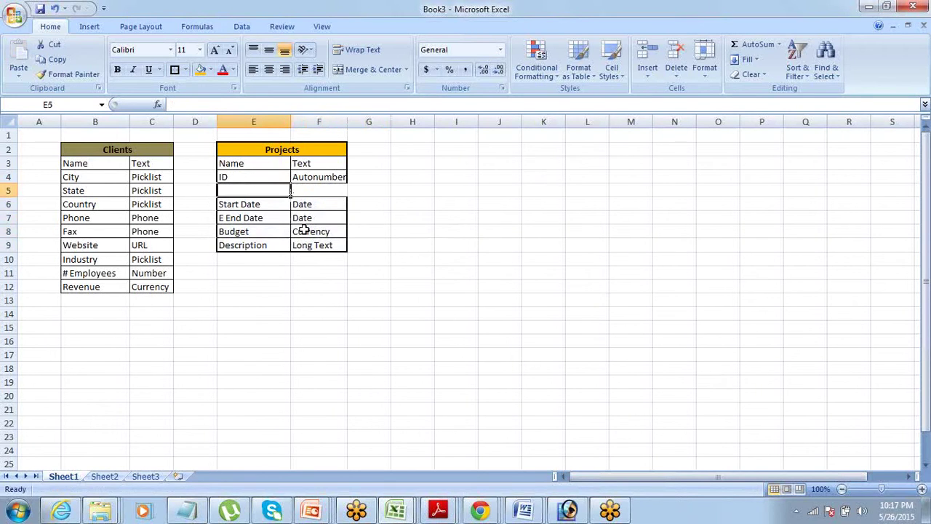
pyautogui.write('Client')
pyautogui.press('Tab')
pyautogui.write('Look')
pyautogui.press('Tab')
# Apply the thick box border around the Projects field rows in E3:F9.
pyautogui.press('Left')
pyautogui.press('Left')
pyautogui.press('Up')
pyautogui.press('Up')
pyautogui.press('Up')
pyautogui.press('Down')
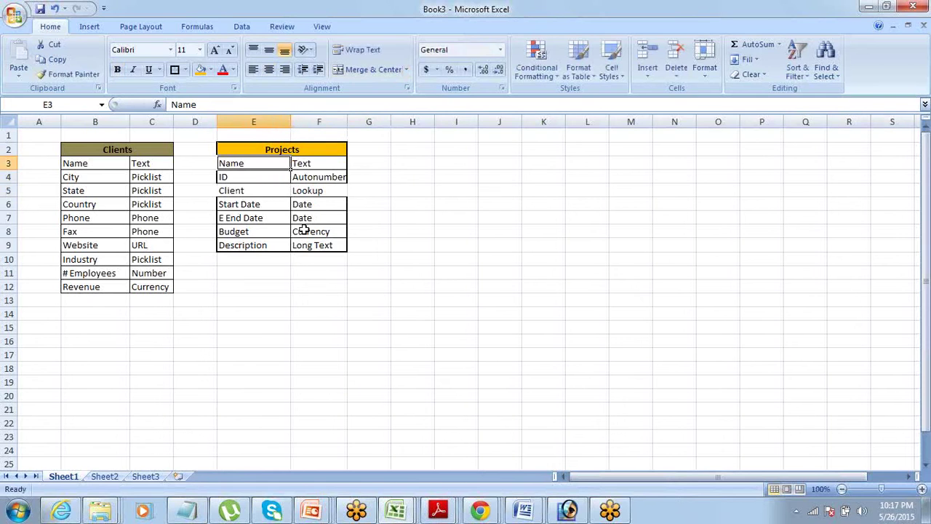
pyautogui.hotkey('ctrl', 'shift', 'Down')
pyautogui.hotkey('shift', 'Right')
pyautogui.click(176, 70)
# Apply all borders to the whole Projects table, including its heading, in E2:F9.
pyautogui.click(226, 153)
pyautogui.hotkey('ctrl', 'a')
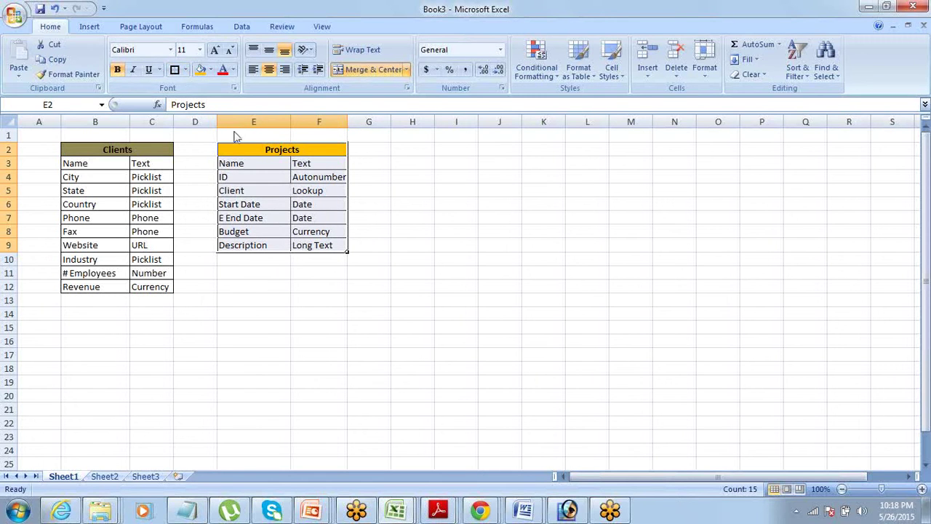
pyautogui.click(186, 70)
pyautogui.click(195, 180)
pyautogui.click(385, 178)
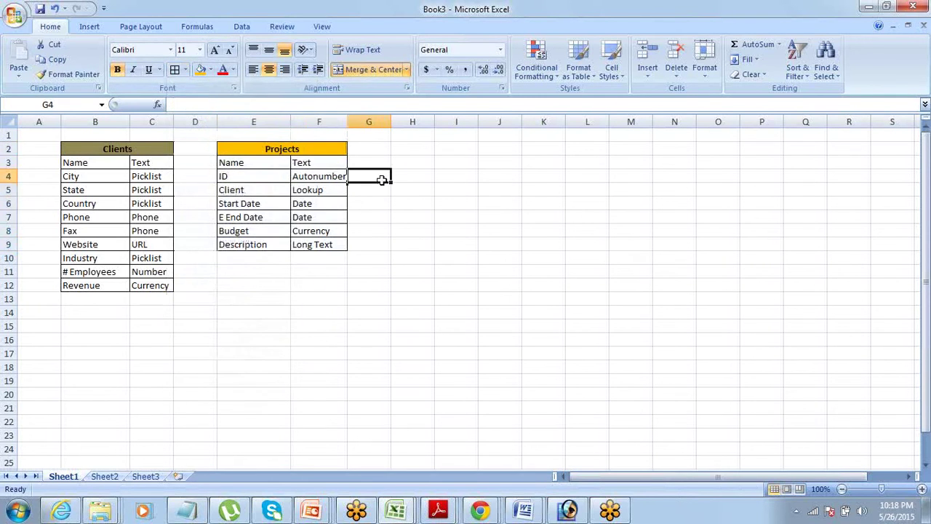
pyautogui.press('Left')
pyautogui.press('Up')
pyautogui.press('Up')
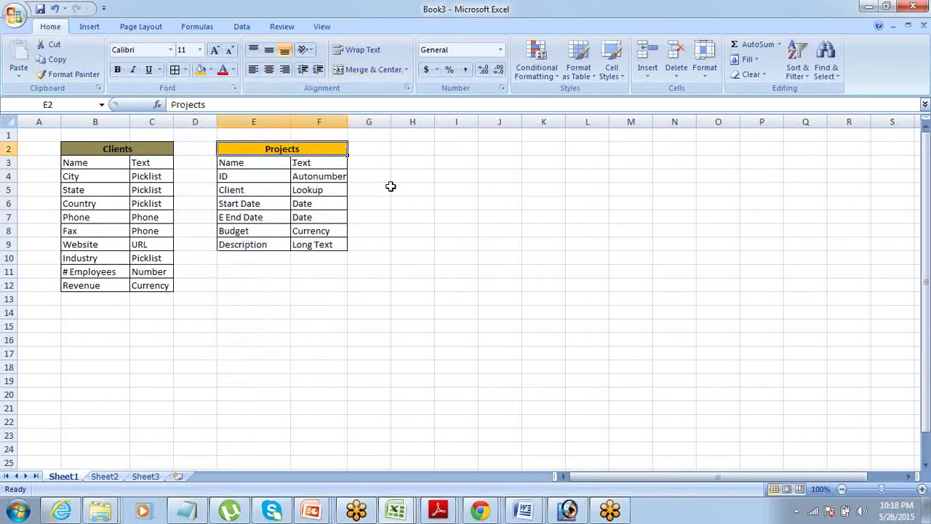
pyautogui.press('Left')
pyautogui.press('Left')
pyautogui.press('Right')
pyautogui.press('Right')
pyautogui.press('Down')
pyautogui.press('Down')
pyautogui.press('Down')
pyautogui.press('Down')
pyautogui.press('Down')
pyautogui.press('Down')
pyautogui.press('Down')
pyautogui.press('Down')
pyautogui.press('Down')
pyautogui.press('Down')
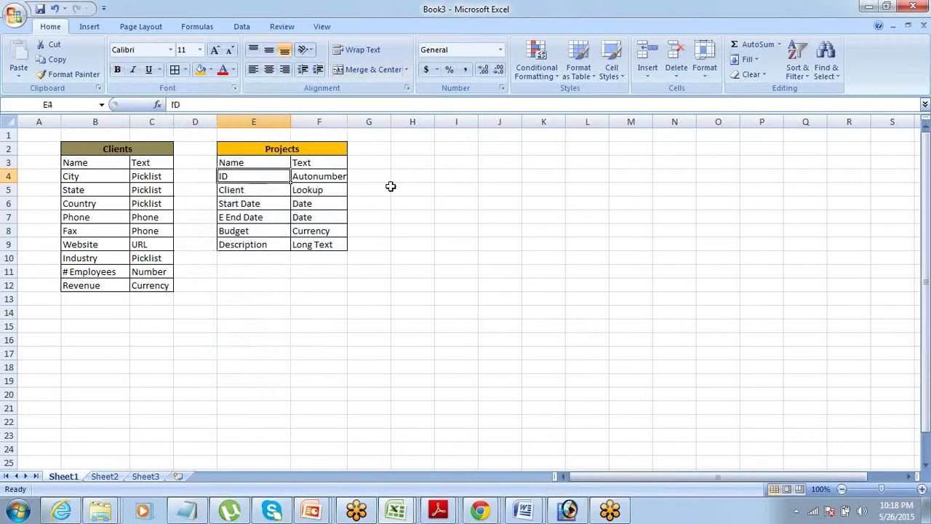
# Merge and center cells E11:F11 below the Projects table and enter the heading "Consultants".
pyautogui.press('Up')
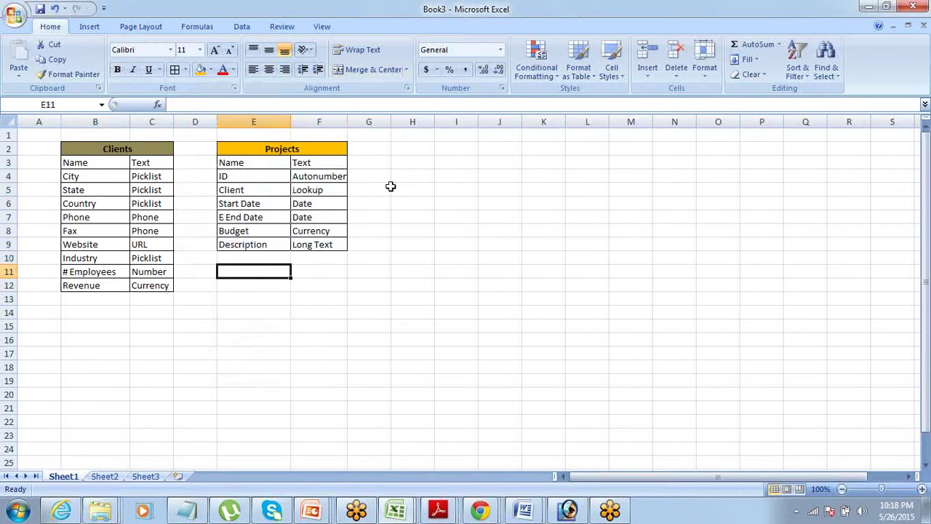
pyautogui.hotkey('shift', 'Right')
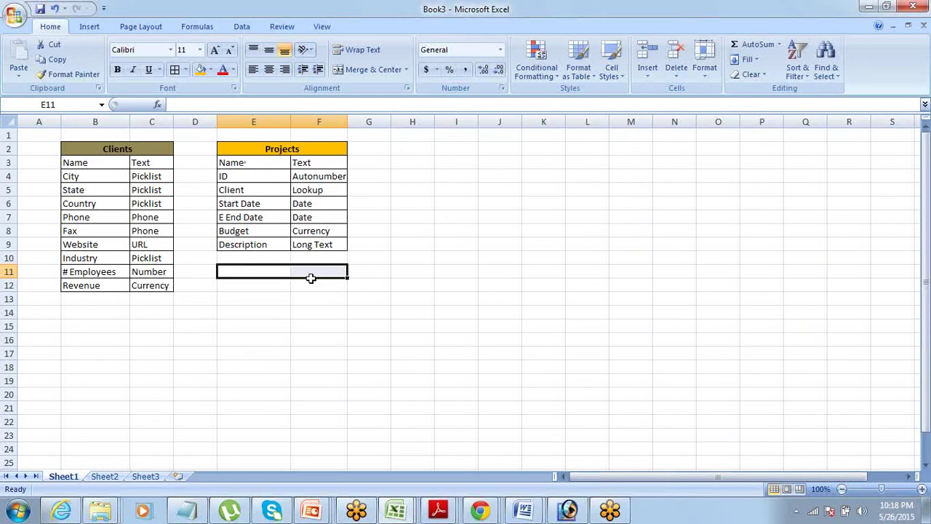
pyautogui.click(361, 68)
pyautogui.write('C')
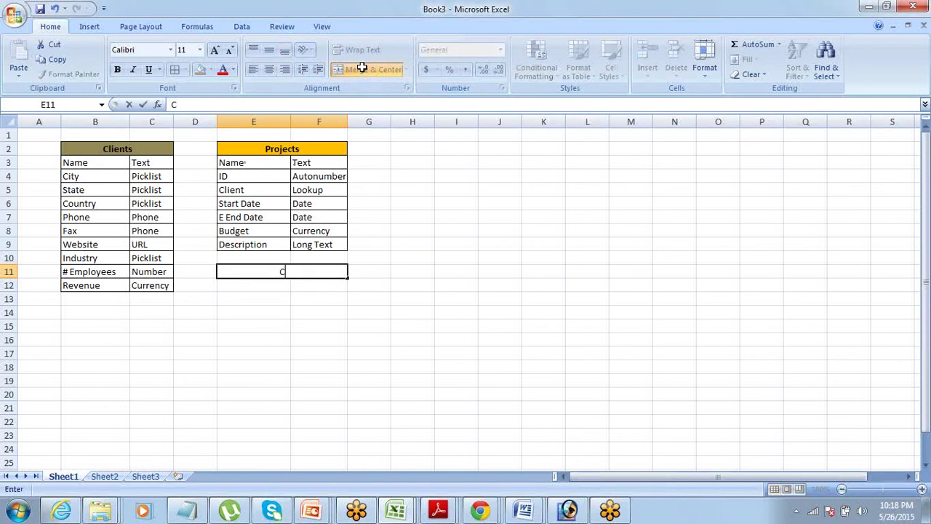
pyautogui.write('onsultants')
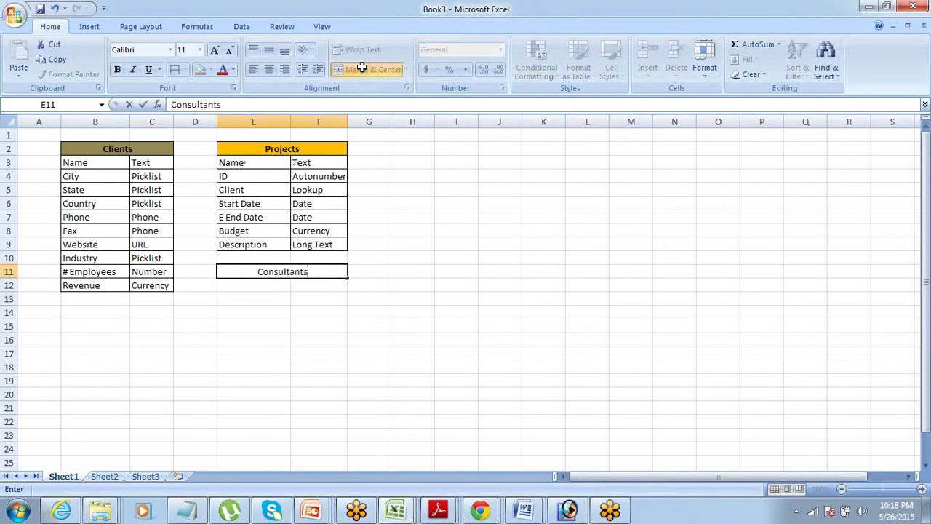
pyautogui.hotkey('ctrl', 'Return')
# Make the Consultants heading bold and fill it with the standard blue color.
pyautogui.hotkey('ctrl', 'b')
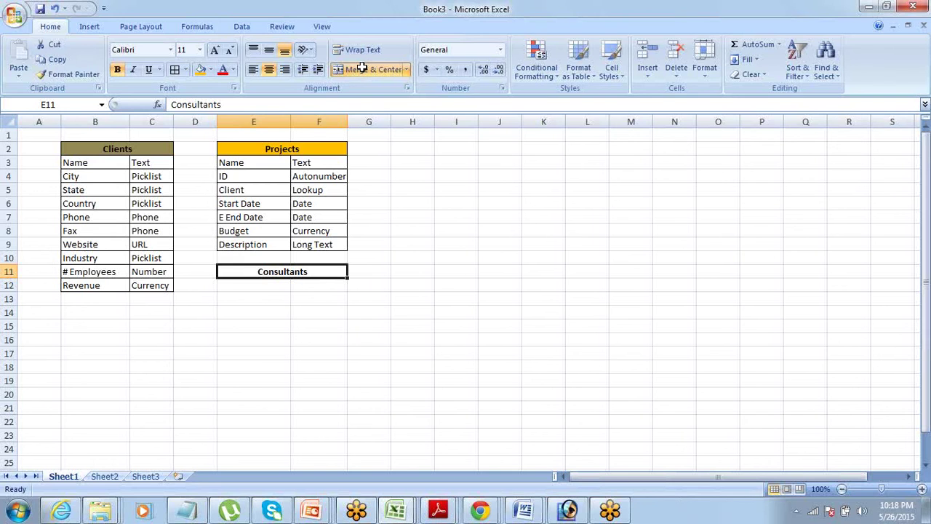
pyautogui.click(209, 69)
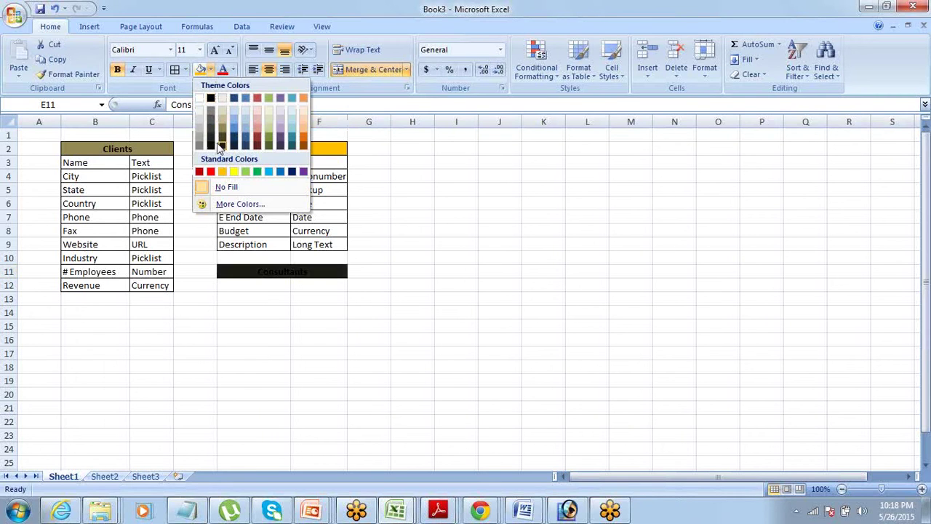
pyautogui.click(280, 172)
pyautogui.click(305, 286)
pyautogui.press('Up')
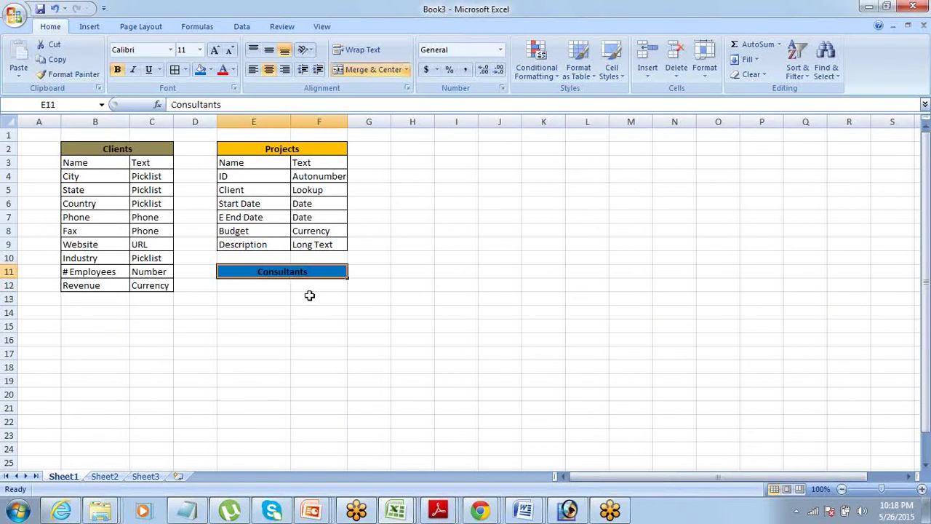
pyautogui.press('Up')
pyautogui.press('Up')
pyautogui.press('Up')
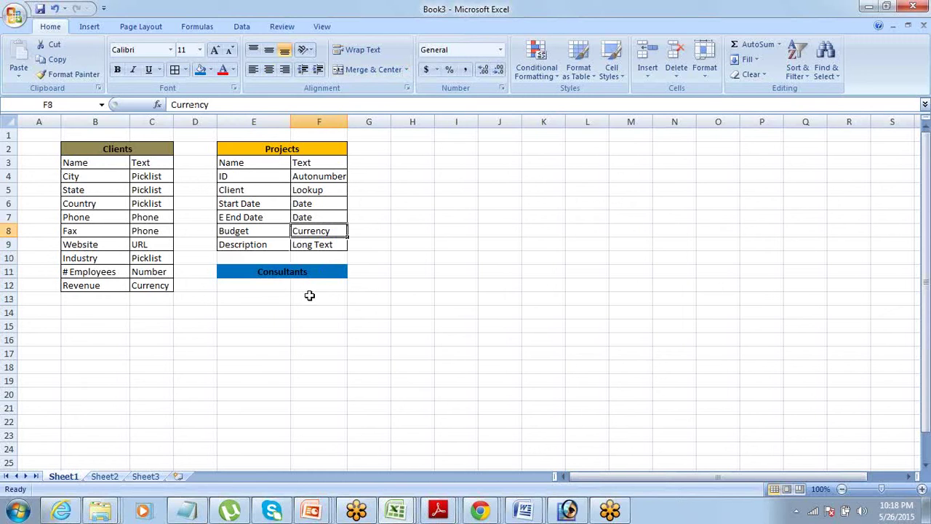
pyautogui.press('Down')
pyautogui.press('Left')
pyautogui.press('Left')
pyautogui.press('Right')
pyautogui.press('Down')
pyautogui.press('Down')
pyautogui.press('Down')
pyautogui.press('Up')
pyautogui.press('Down')
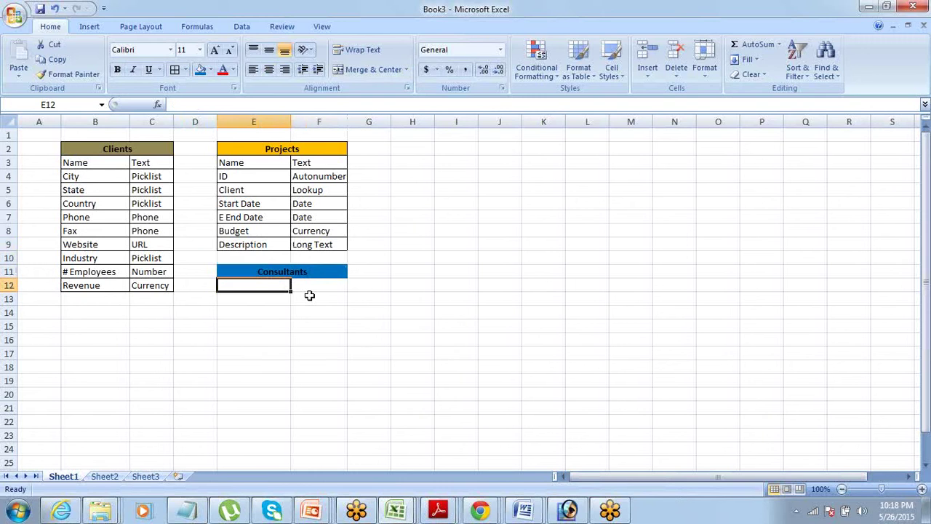
pyautogui.write('F')
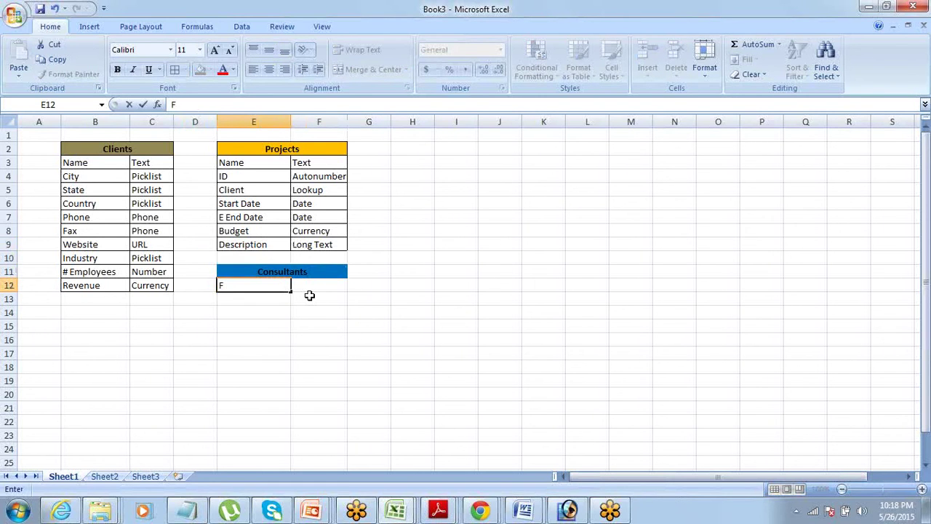
pyautogui.press('BackSpace')
pyautogui.press('Tab')
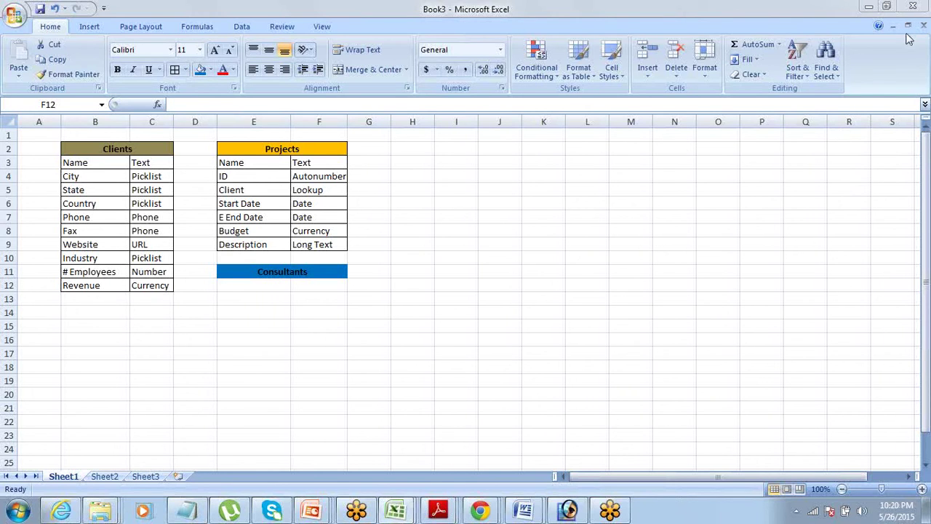
pyautogui.click(909, 243)
pyautogui.click(269, 291)
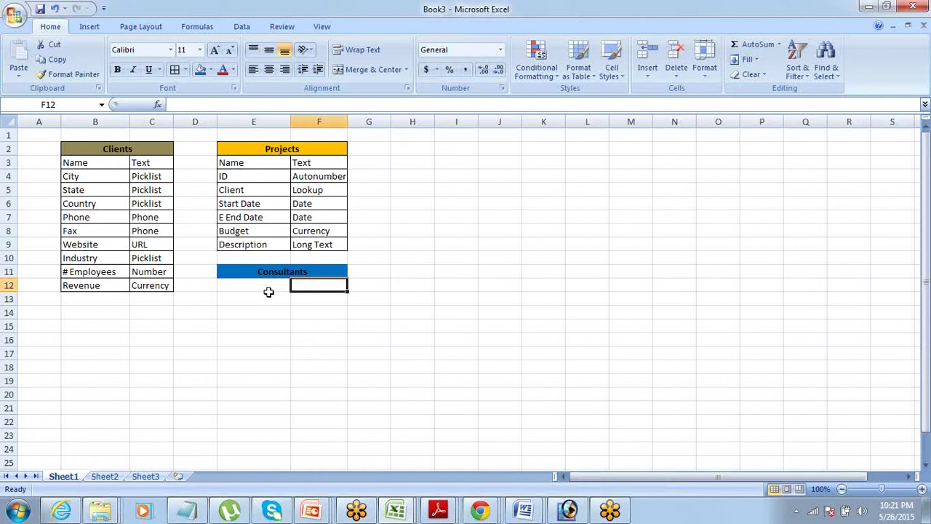
pyautogui.press('Left')
pyautogui.press('Left')
pyautogui.press('Right')
pyautogui.press('Right')
pyautogui.press('Up')
pyautogui.press('Down')
pyautogui.press('Right')
pyautogui.press('Left')
pyautogui.press('Left')
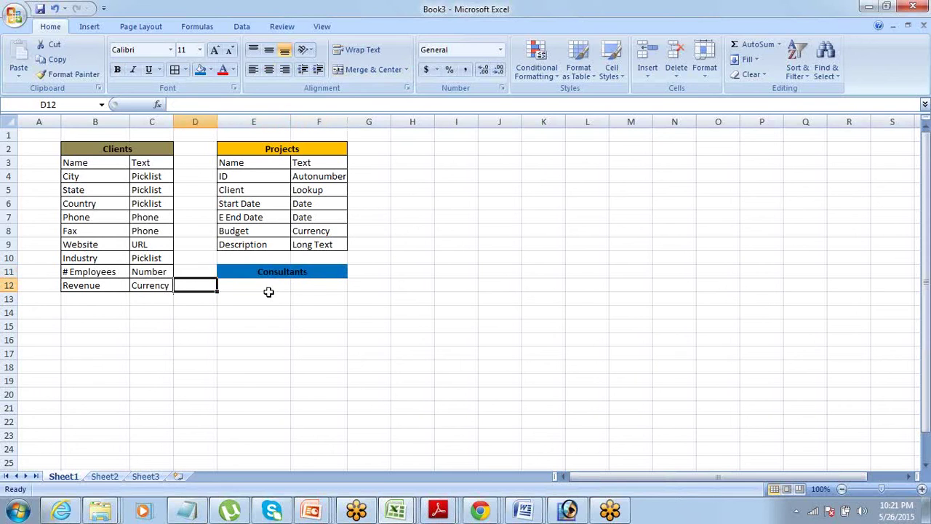
# Enter the field names First Name and Last Name in E12:E13 under the Consultants heading.
pyautogui.press('Right')
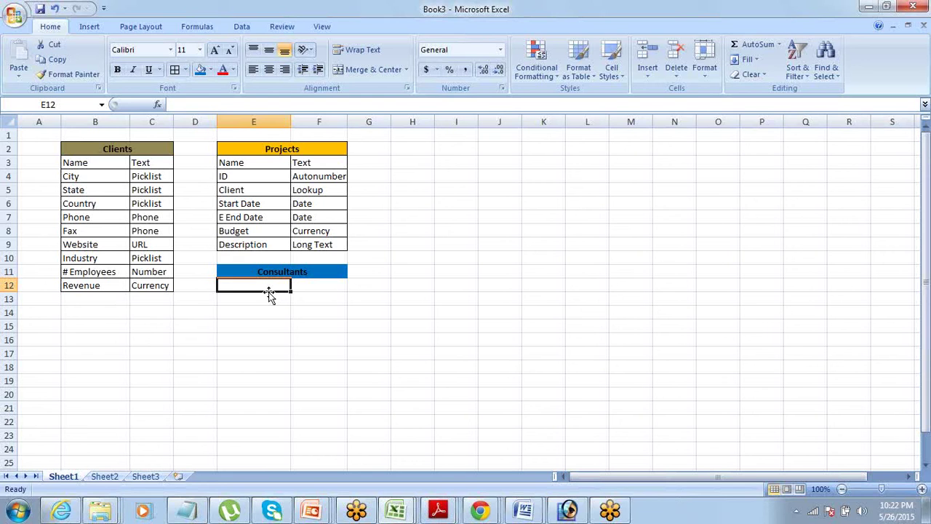
pyautogui.press('Up')
pyautogui.press('Down')
pyautogui.press('Up')
pyautogui.press('Down')
pyautogui.write('First Name')
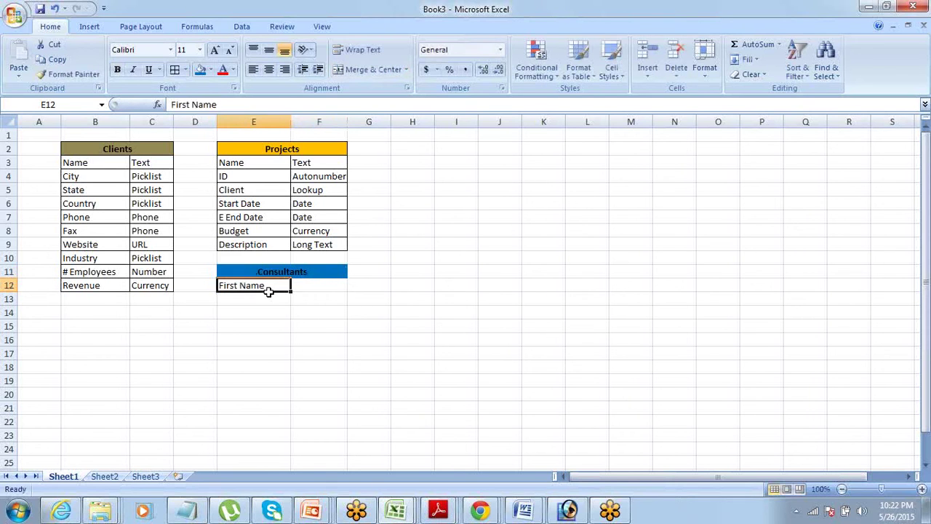
pyautogui.press('Return')
pyautogui.write('Last Name')
pyautogui.press('Return')
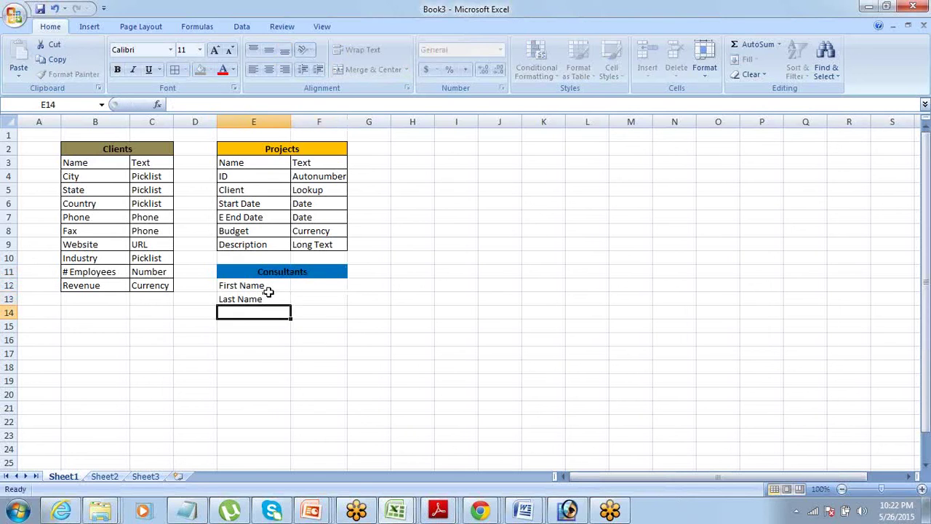
# Add the Consultants fields Email, Phone, Fax and Location in E14:E17.
pyautogui.write('Email')
pyautogui.press('Tab')
pyautogui.press('Return')
pyautogui.write('Phone')
pyautogui.press('Return')
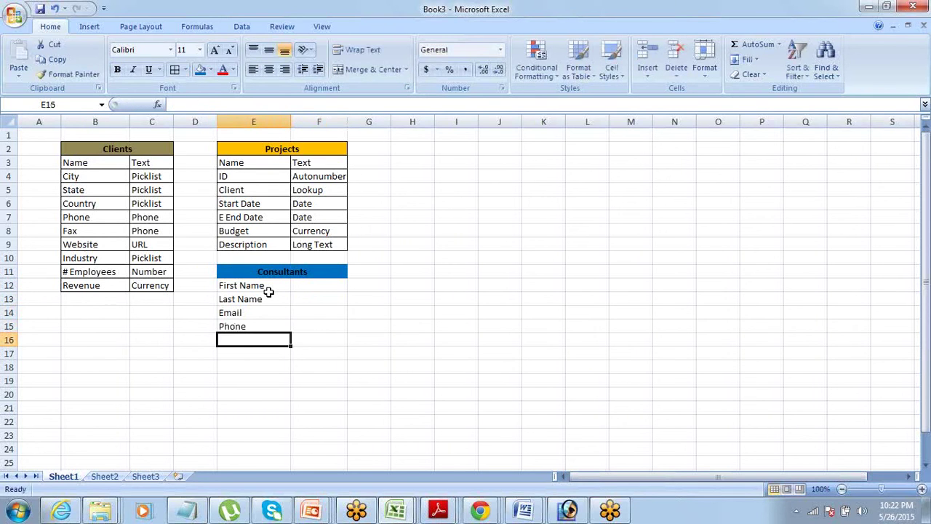
pyautogui.write('Fax')
pyautogui.press('Return')
pyautogui.write('Location')
pyautogui.press('Tab')
pyautogui.press('Return')
# Add Designation as the last Consultants field in E18.
pyautogui.press('Up')
pyautogui.press('Up')
pyautogui.press('Up')
pyautogui.press('Up')
pyautogui.press('Up')
pyautogui.press('Up')
pyautogui.press('Up')
pyautogui.press('Down')
pyautogui.press('Down')
pyautogui.press('Down')
pyautogui.press('Down')
pyautogui.press('Down')
pyautogui.press('Down')
pyautogui.press('Down')
pyautogui.write('Designa')
pyautogui.press('BackSpace')
pyautogui.write('ation')
pyautogui.press('Tab')
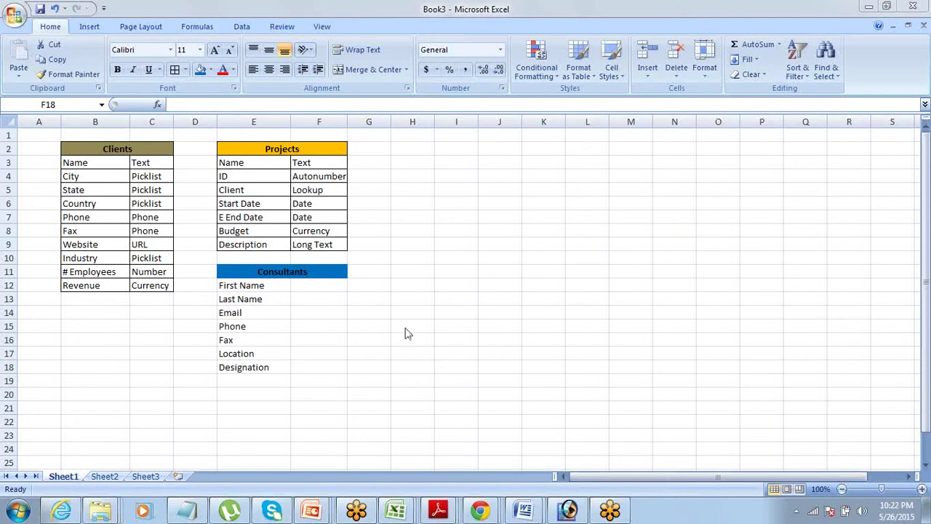
# Apply all borders plus a thick box border to the Consultants table in E11:F18.
pyautogui.moveTo(270, 270); pyautogui.dragTo(303, 370)
pyautogui.click(175, 70)
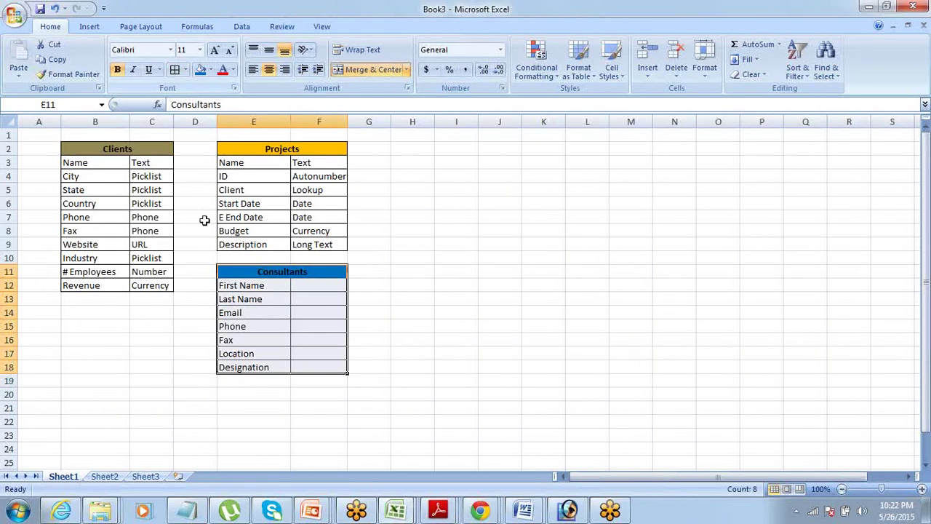
pyautogui.click(186, 71)
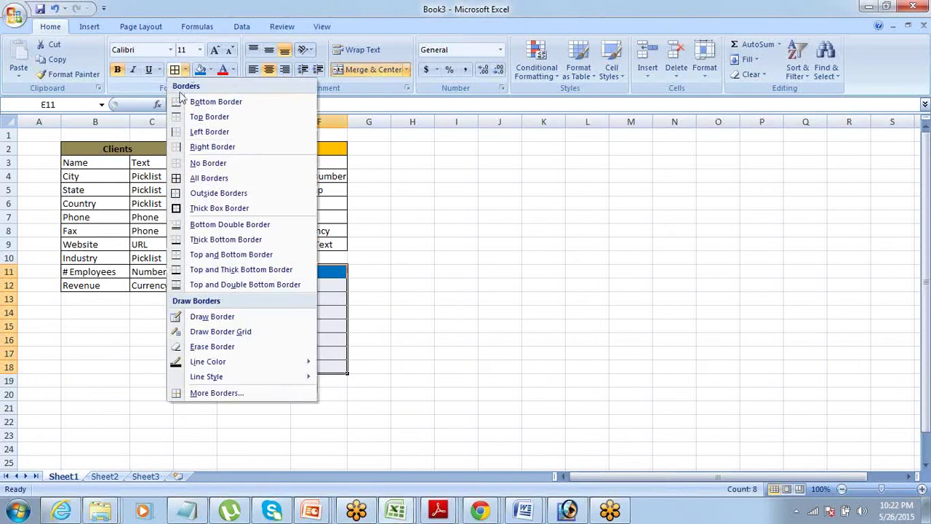
pyautogui.click(195, 209)
pyautogui.click(340, 299)
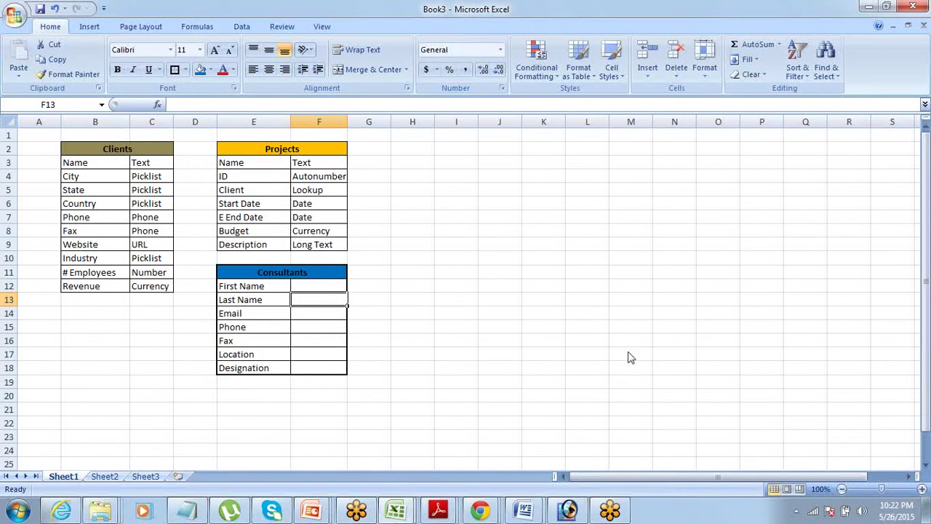
# Review the Consultants field names from First Name to Designation, focusing on the First Name and Last Name rows.
pyautogui.click(920, 359)
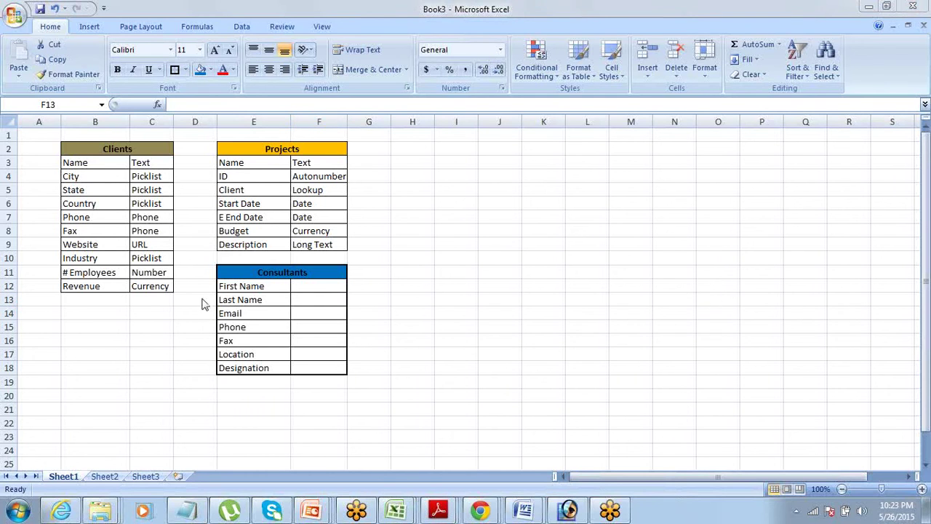
pyautogui.click(235, 288)
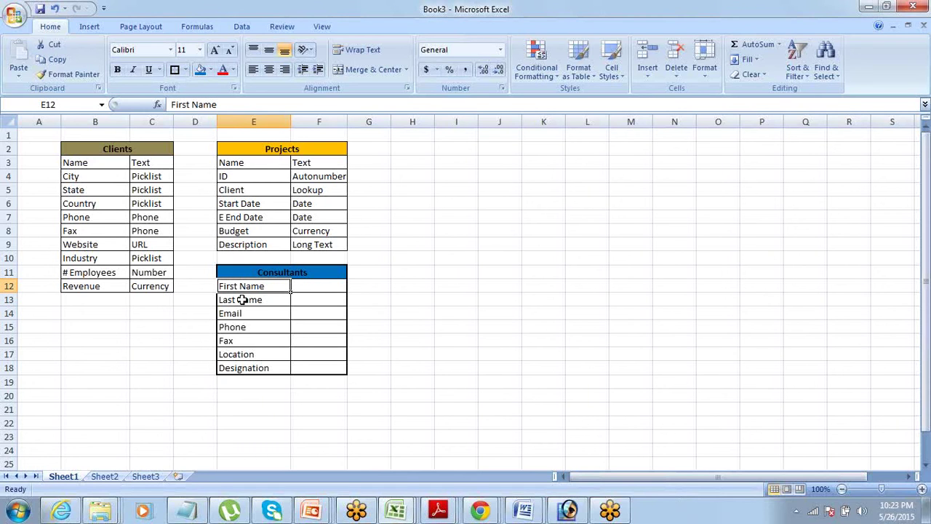
pyautogui.click(242, 299)
pyautogui.click(249, 284)
pyautogui.click(251, 298)
pyautogui.click(249, 284)
pyautogui.moveTo(249, 284); pyautogui.dragTo(252, 299)
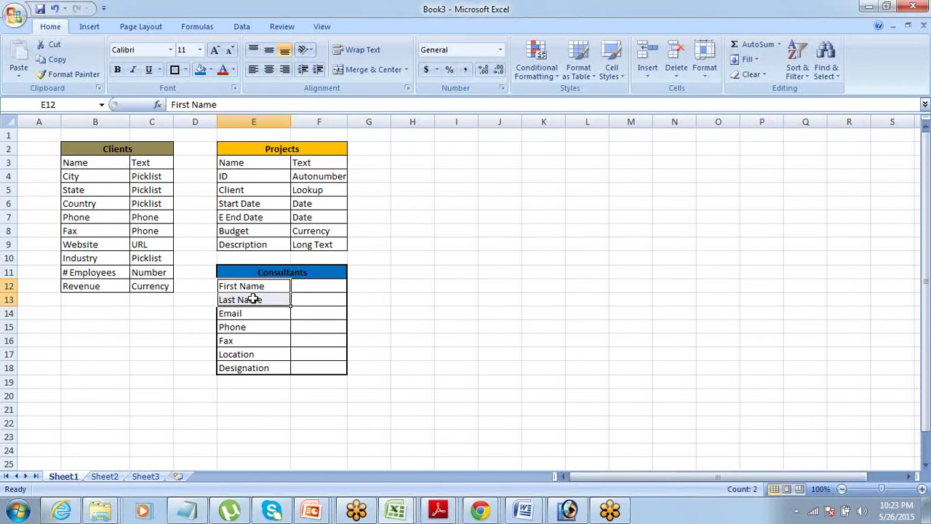
pyautogui.press('Up')
pyautogui.press('Up')
pyautogui.press('Up')
pyautogui.press('Down')
pyautogui.press('Down')
pyautogui.press('Down')
pyautogui.press('Down')
pyautogui.press('Down')
pyautogui.press('Up')
pyautogui.press('Up')
pyautogui.press('Up')
pyautogui.press('Down')
pyautogui.press('Down')
pyautogui.press('Up')
pyautogui.press('Down')
pyautogui.press('Down')
pyautogui.press('Down')
pyautogui.press('Down')
pyautogui.press('Down')
pyautogui.press('Down')
pyautogui.press('Right')
pyautogui.press('Left')
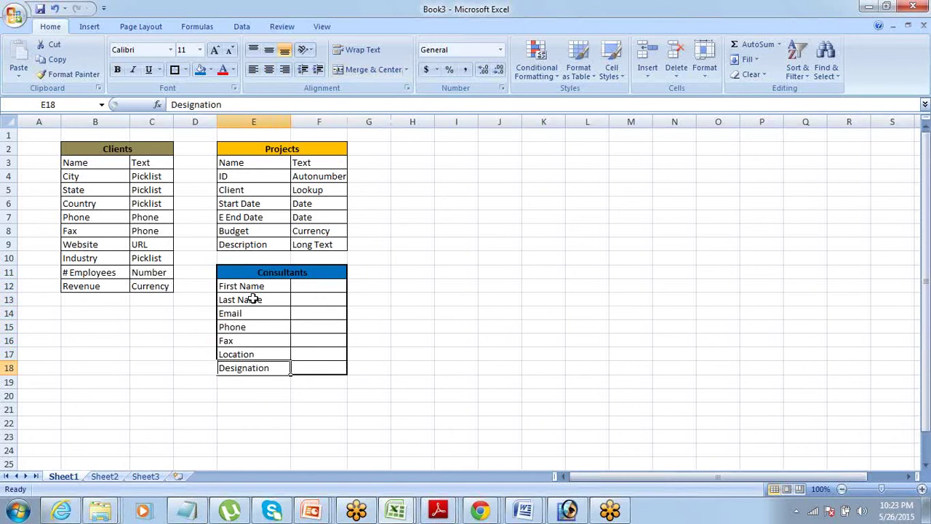
pyautogui.press('Right')
pyautogui.press('Left')
pyautogui.press('Up')
pyautogui.press('Up')
pyautogui.press('Up')
pyautogui.press('Up')
pyautogui.press('Up')
pyautogui.press('Up')
pyautogui.hotkey('shift', 'Down')
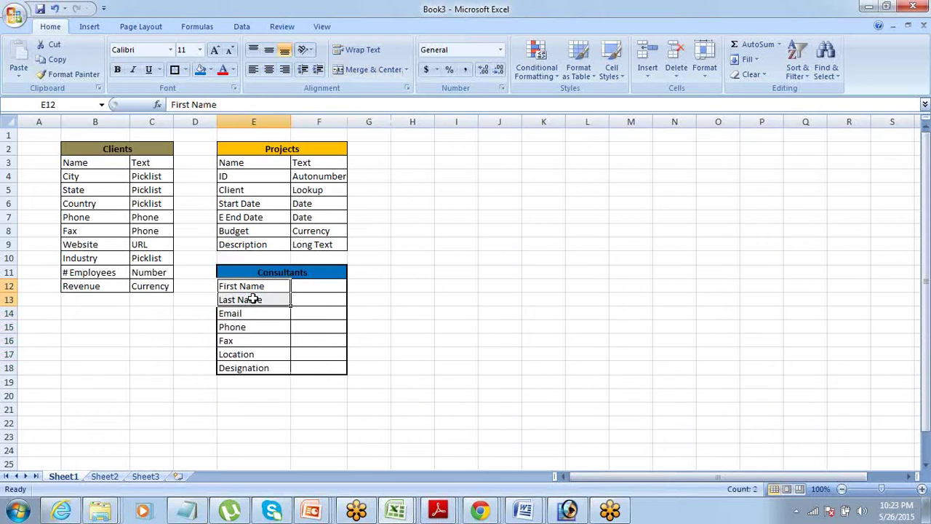
pyautogui.press('Up')
pyautogui.press('Up')
pyautogui.press('Down')
pyautogui.press('Down')
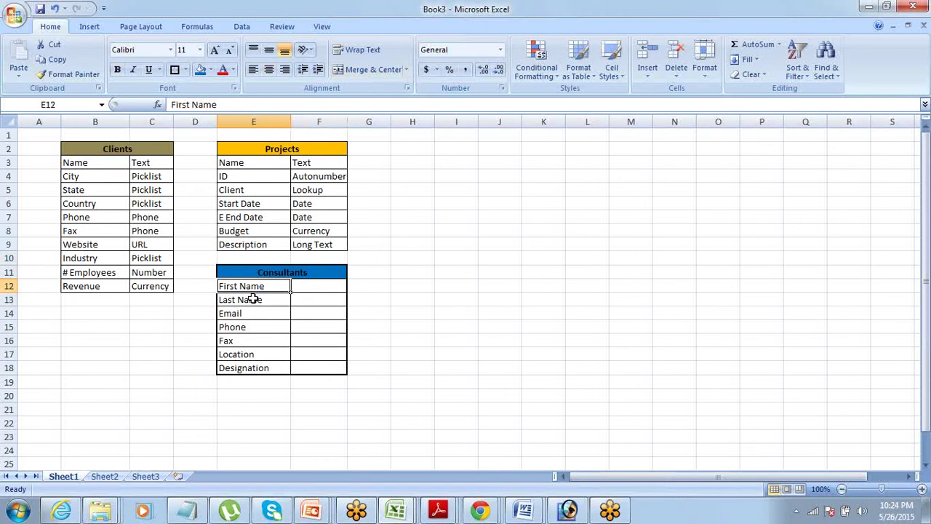
pyautogui.hotkey('shift', 'Down')
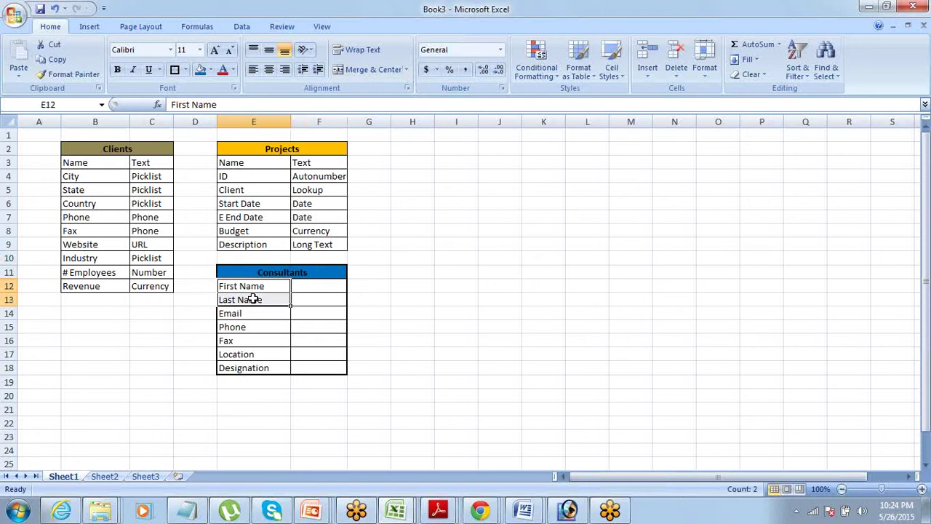
# Enter the field type Text for First Name and Last Name in F12:F13.
pyautogui.press('Right')
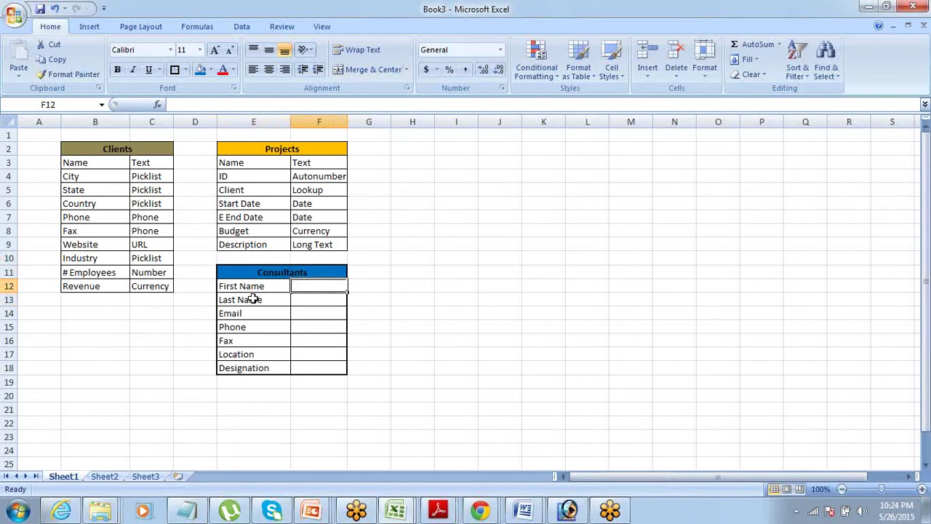
pyautogui.press('Left')
pyautogui.press('Left')
pyautogui.press('Left')
pyautogui.press('Left')
pyautogui.press('Left')
pyautogui.press('Right')
pyautogui.press('Right')
pyautogui.press('Right')
pyautogui.press('Right')
pyautogui.press('Right')
pyautogui.write('Text')
pyautogui.press('Tab')
pyautogui.press('Return')
pyautogui.write('Text')
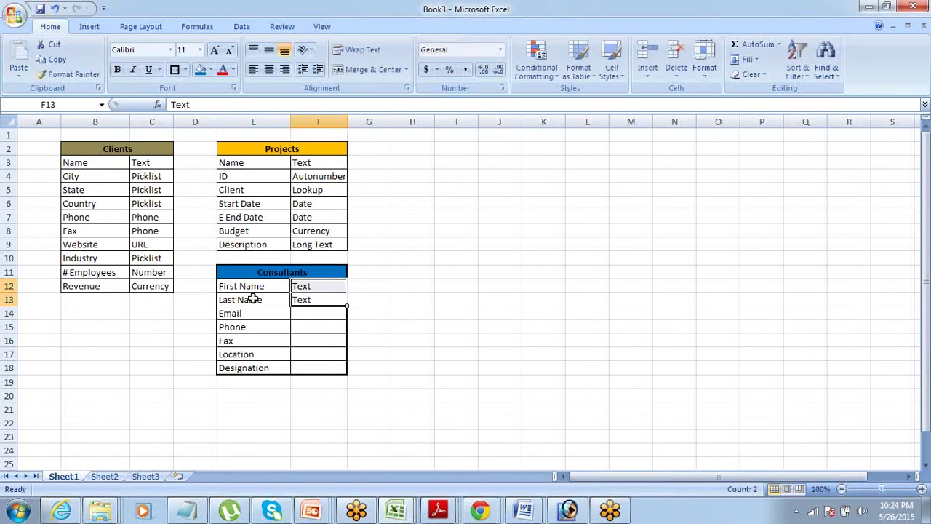
pyautogui.press('Return')
# Set the Consultants field types to Email for Email and Phone for both Phone and Fax in F14:F16.
pyautogui.write('Email')
pyautogui.press('Return')
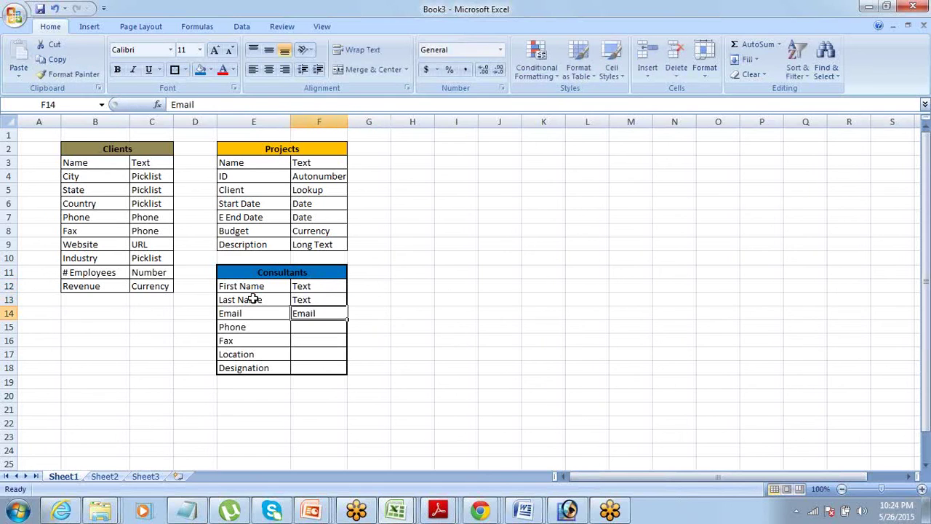
pyautogui.write('Phone')
pyautogui.press('Return')
pyautogui.write('Phone')
pyautogui.press('Return')
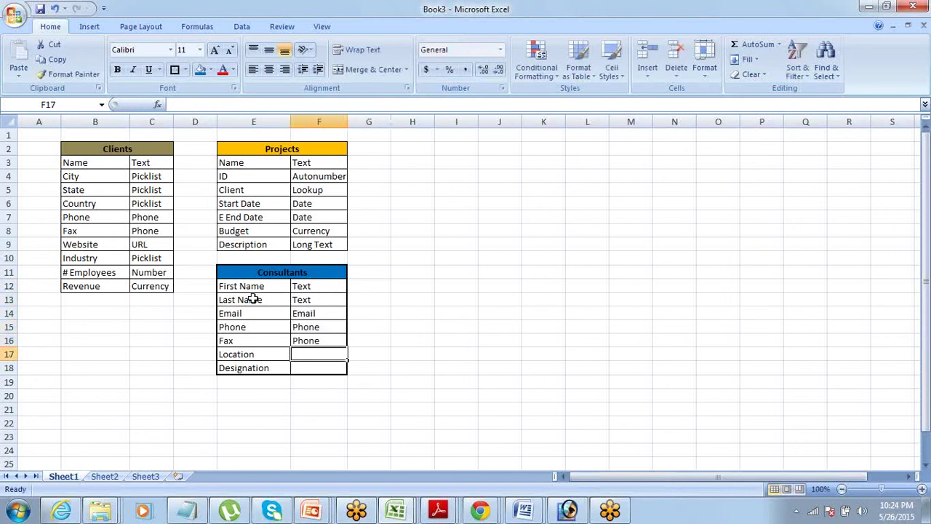
# Enter the field type Text for Location and Designation in F17:F18.
pyautogui.write('Text')
pyautogui.press('Return')
pyautogui.write('Text')
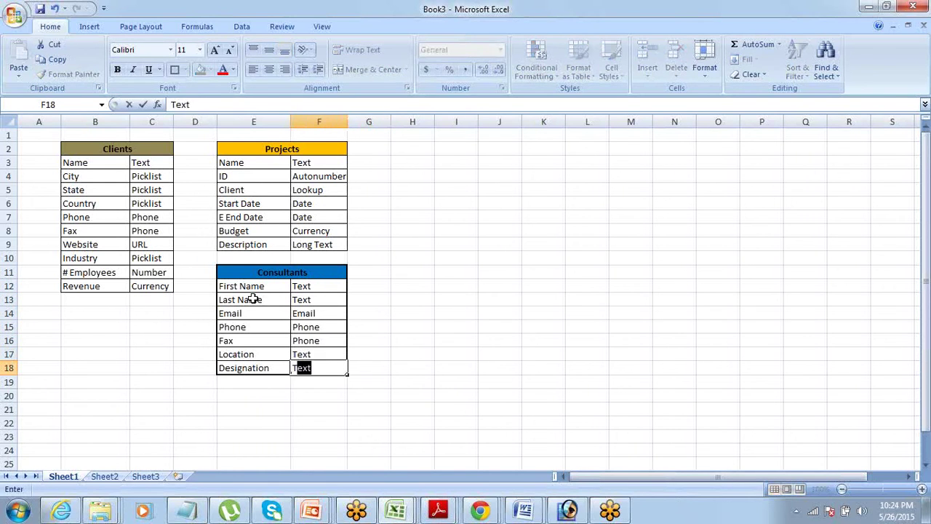
pyautogui.press('Tab')
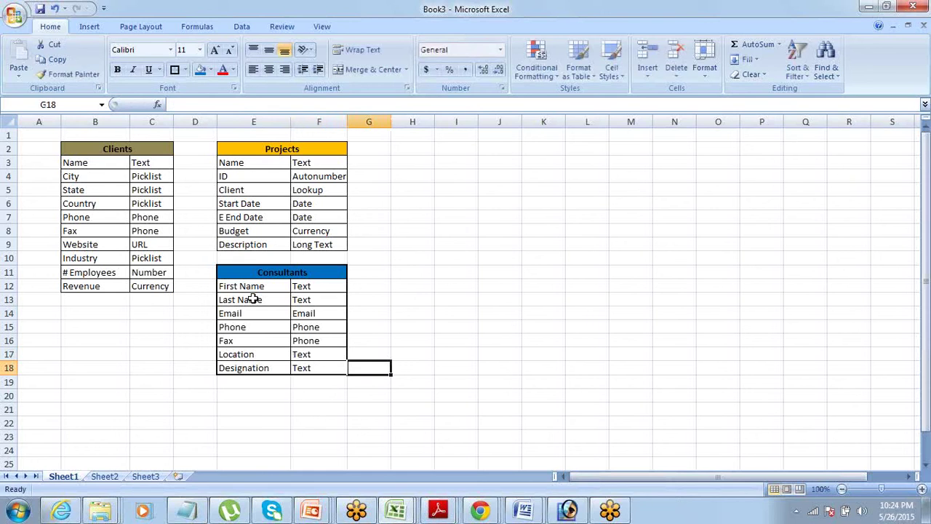
pyautogui.press('Left')
pyautogui.press('Left')
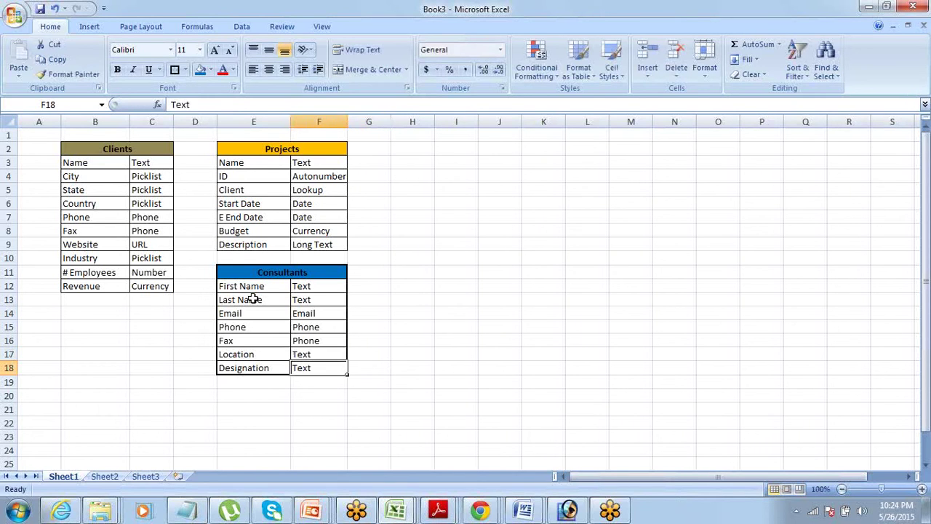
pyautogui.press('Up')
pyautogui.press('Up')
pyautogui.press('Up')
pyautogui.press('Up')
pyautogui.press('Up')
pyautogui.press('Up')
pyautogui.press('Up')
pyautogui.press('Up')
pyautogui.press('Up')
pyautogui.press('Up')
pyautogui.press('Up')
pyautogui.press('Up')
pyautogui.press('Up')
pyautogui.press('Up')
pyautogui.press('Up')
pyautogui.press('Up')
pyautogui.press('Up')
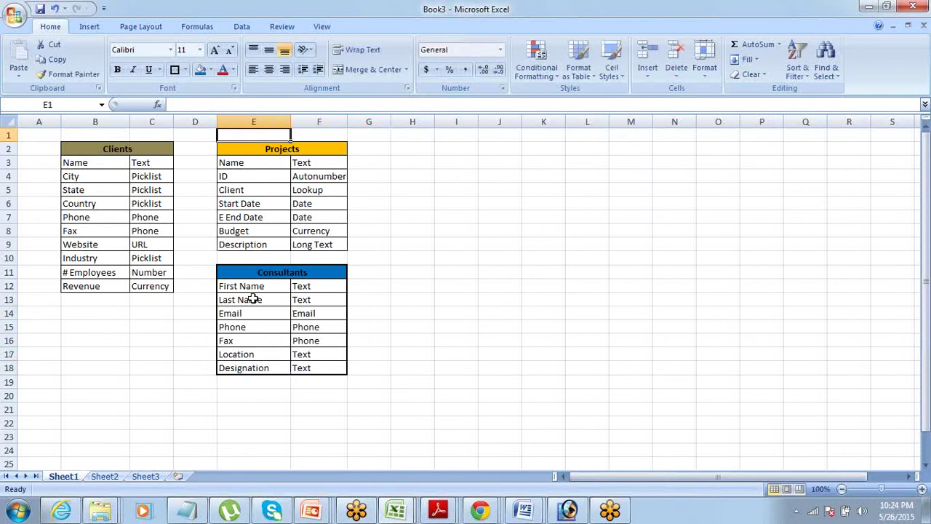
# Review the field names of the Projects and Consultants tables in column E.
pyautogui.press('Down')
pyautogui.press('Down')
pyautogui.press('Down')
pyautogui.press('Down')
pyautogui.press('Down')
pyautogui.press('Down')
pyautogui.press('Down')
pyautogui.press('Down')
pyautogui.press('Down')
pyautogui.press('Down')
pyautogui.press('Down')
pyautogui.press('Down')
pyautogui.press('Down')
pyautogui.press('Down')
pyautogui.press('Up')
pyautogui.press('Up')
pyautogui.press('Up')
pyautogui.press('Up')
pyautogui.press('Up')
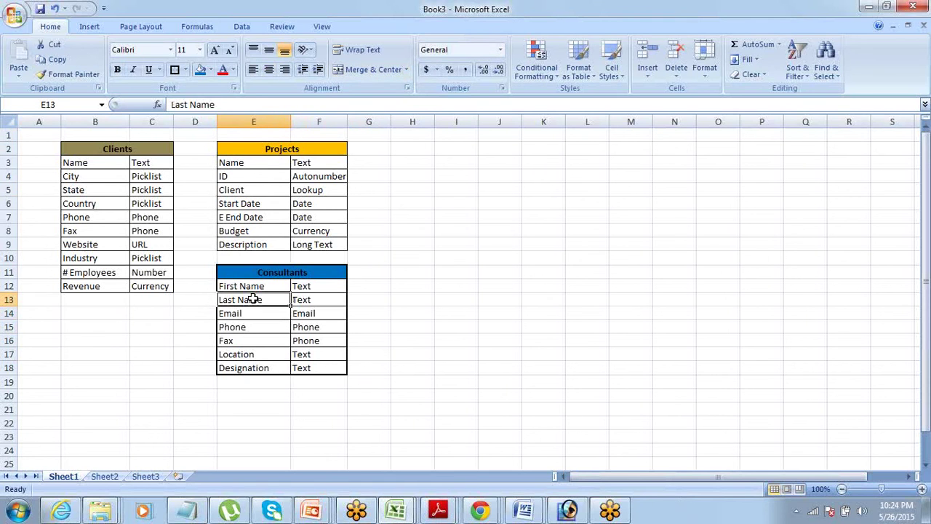
pyautogui.press('Down')
pyautogui.press('Down')
pyautogui.press('Left')
pyautogui.press('Down')
pyautogui.press('Down')
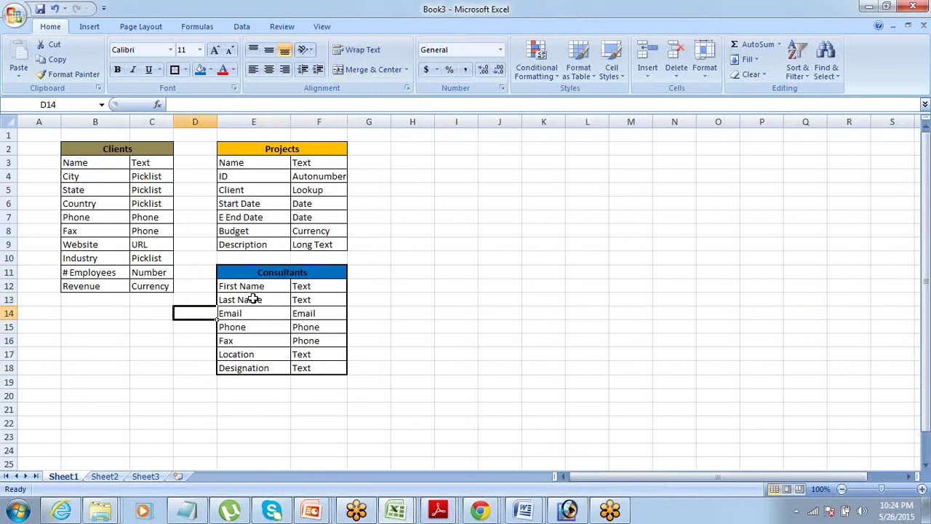
# Review the rows of the Clients table from its heading downward.
pyautogui.press('Up')
pyautogui.hotkey('ctrl', 'Up')
pyautogui.press('Down')
pyautogui.press('Left')
pyautogui.press('Down')
pyautogui.press('Down')
pyautogui.press('Down')
pyautogui.press('Down')
pyautogui.press('Down')
pyautogui.press('Down')
pyautogui.press('Down')
pyautogui.press('Down')
pyautogui.press('Down')
# Go through the Projects and Consultants fields again, comparing them with the Clients table and ending at the Projects date fields.
pyautogui.press('Right')
pyautogui.press('Right')
pyautogui.press('Up')
pyautogui.press('Up')
pyautogui.press('Up')
pyautogui.press('Up')
pyautogui.press('Up')
pyautogui.press('Up')
pyautogui.press('Up')
pyautogui.press('Up')
pyautogui.press('Up')
pyautogui.press('Down')
pyautogui.press('Down')
pyautogui.press('Down')
pyautogui.press('Down')
pyautogui.press('Down')
pyautogui.press('Down')
pyautogui.press('Down')
pyautogui.press('Down')
pyautogui.press('Down')
pyautogui.press('Down')
pyautogui.press('Up')
pyautogui.press('Up')
pyautogui.press('Up')
pyautogui.hotkey('ctrl', 'Up')
pyautogui.hotkey('ctrl', 'Up')
pyautogui.press('Down')
pyautogui.press('Down')
pyautogui.press('Down')
pyautogui.press('Down')
pyautogui.press('Down')
pyautogui.press('Down')
pyautogui.press('Down')
pyautogui.press('Down')
pyautogui.press('Down')
pyautogui.press('Up')
pyautogui.press('Up')
pyautogui.hotkey('ctrl', 'Up')
pyautogui.hotkey('ctrl', 'Up')
pyautogui.press('Down')
pyautogui.press('Down')
pyautogui.press('Down')
pyautogui.press('Down')
pyautogui.press('Down')
pyautogui.press('Down')
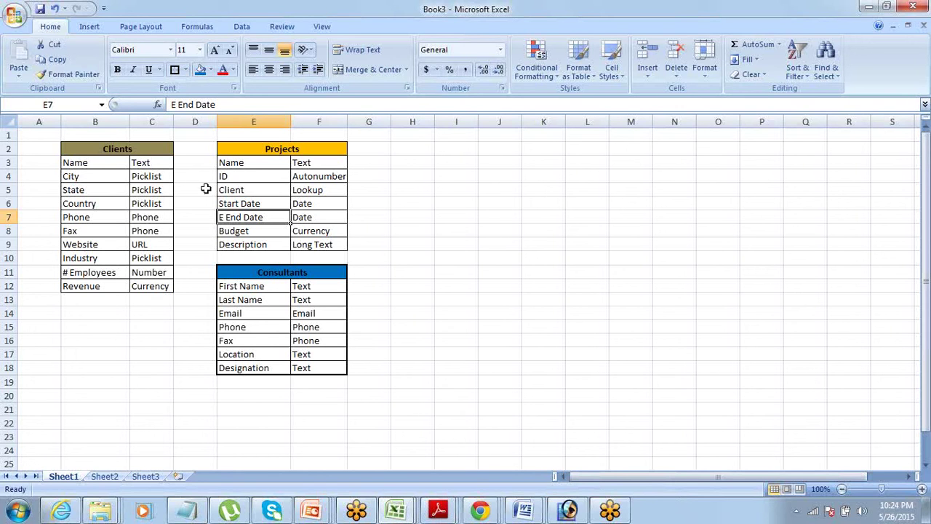
# Fill the Client field cell E5 in the Projects table with the same dark tan colour as the Clients heading.
pyautogui.click(254, 190)
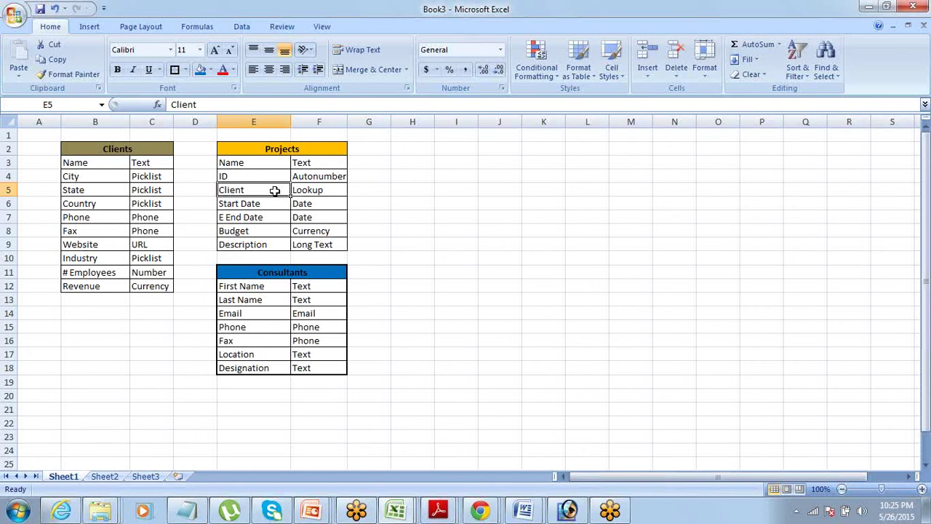
pyautogui.click(210, 75)
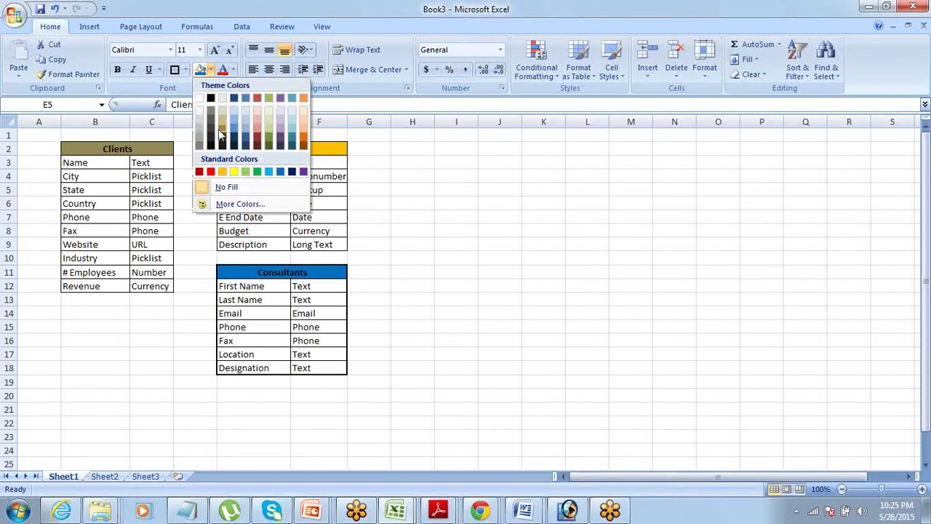
pyautogui.click(221, 128)
pyautogui.click(195, 198)
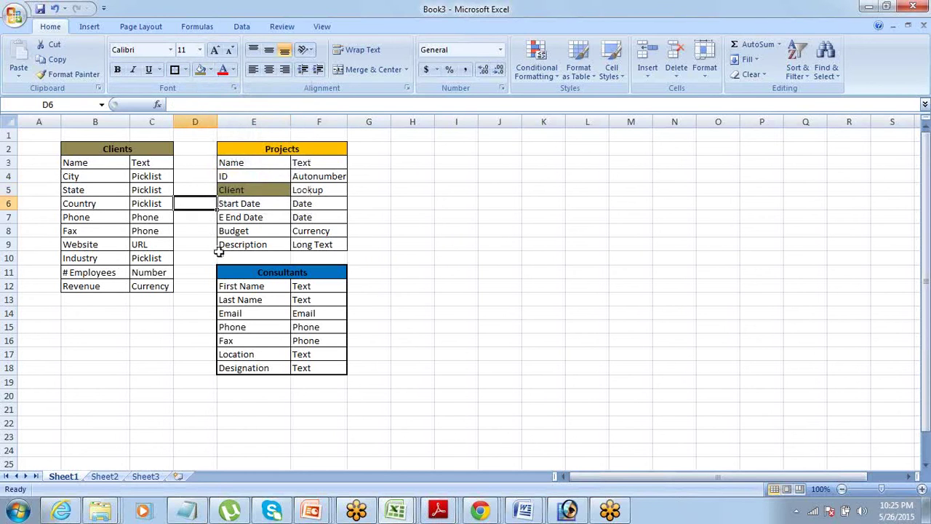
pyautogui.click(249, 191)
pyautogui.click(149, 150)
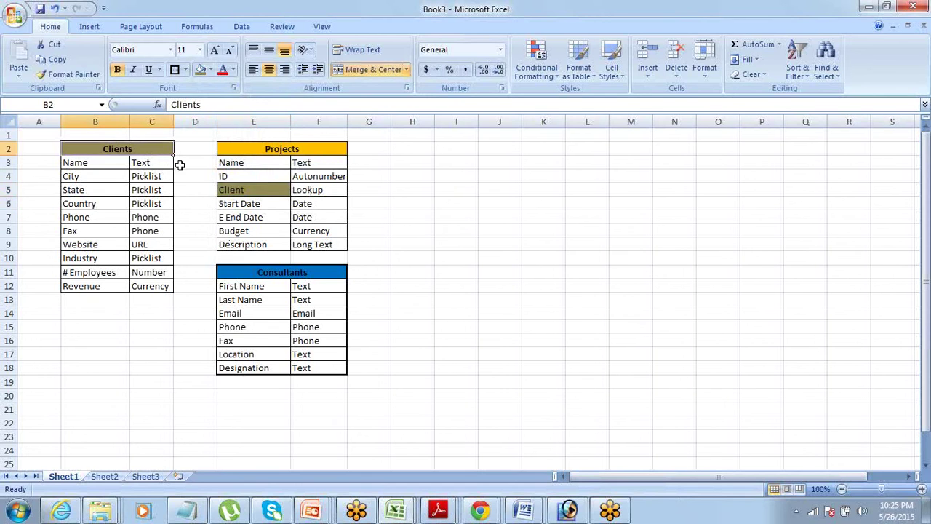
pyautogui.click(266, 189)
pyautogui.click(400, 236)
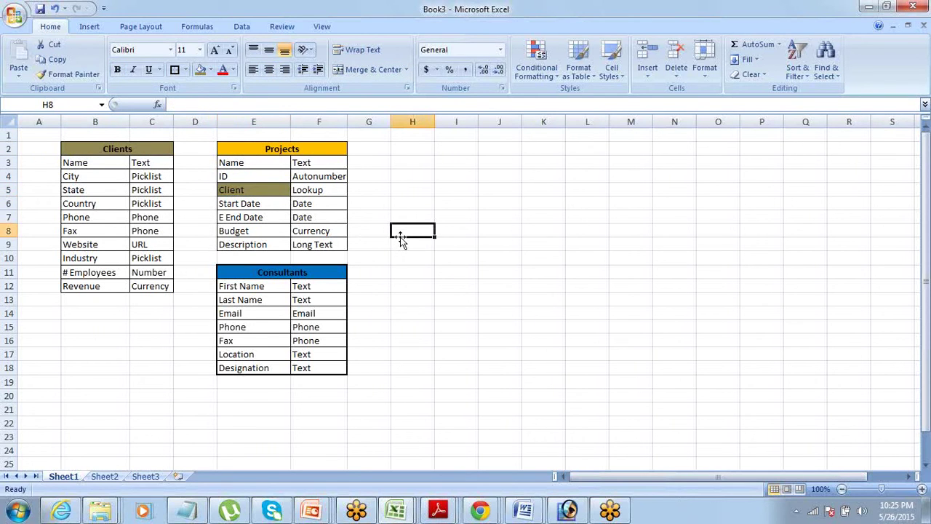
pyautogui.click(260, 189)
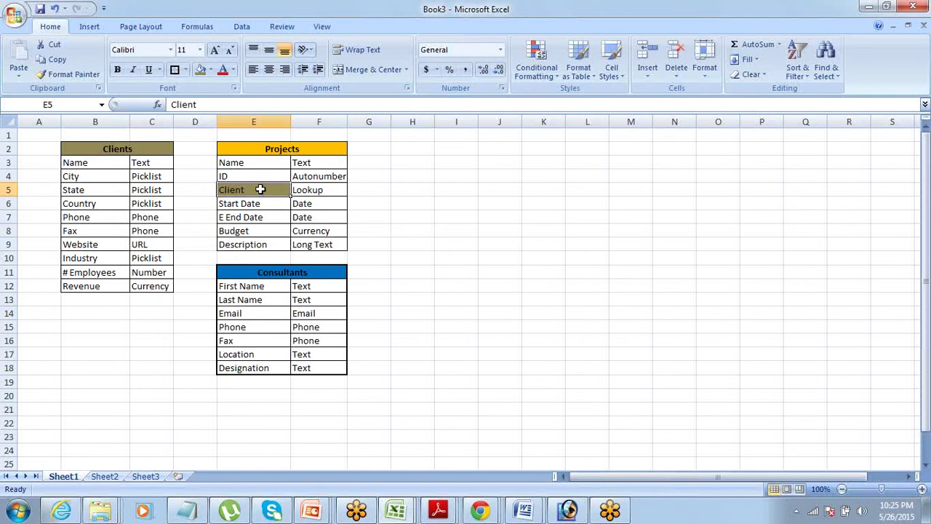
# Draw a straight line connecting the Clients heading to the Client field in the Projects table.
pyautogui.click(89, 30)
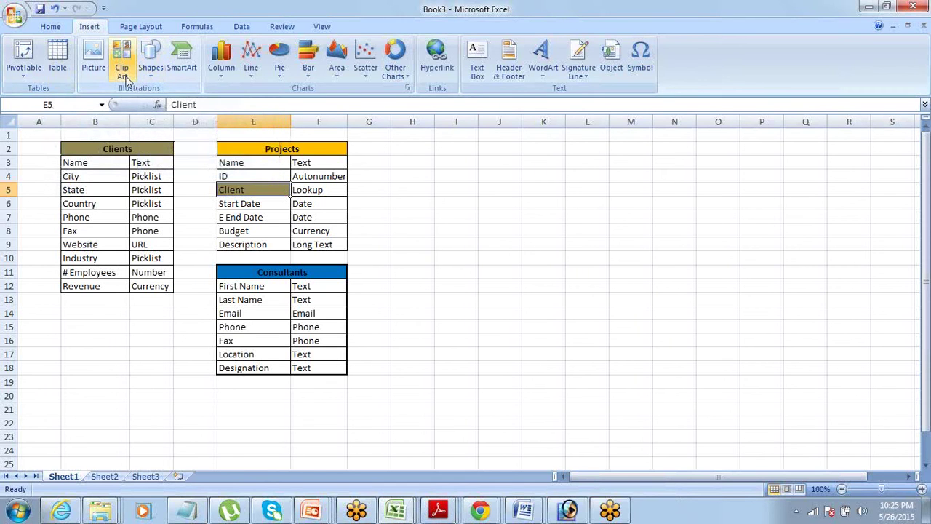
pyautogui.click(151, 73)
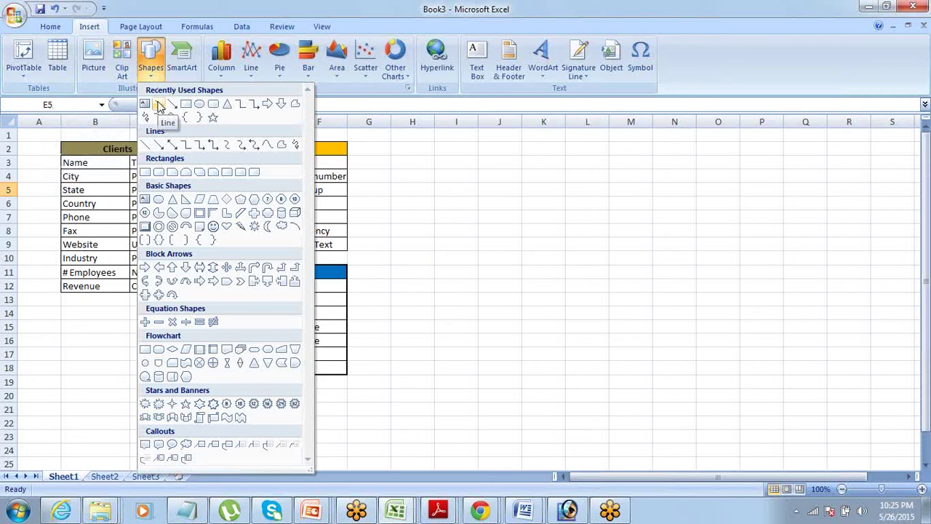
pyautogui.click(160, 106)
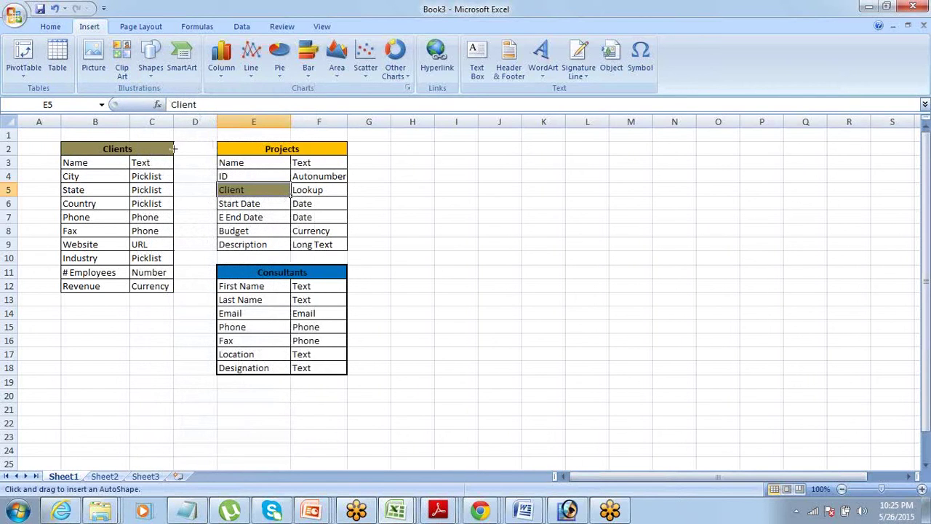
pyautogui.moveTo(190, 169); pyautogui.dragTo(216, 191)
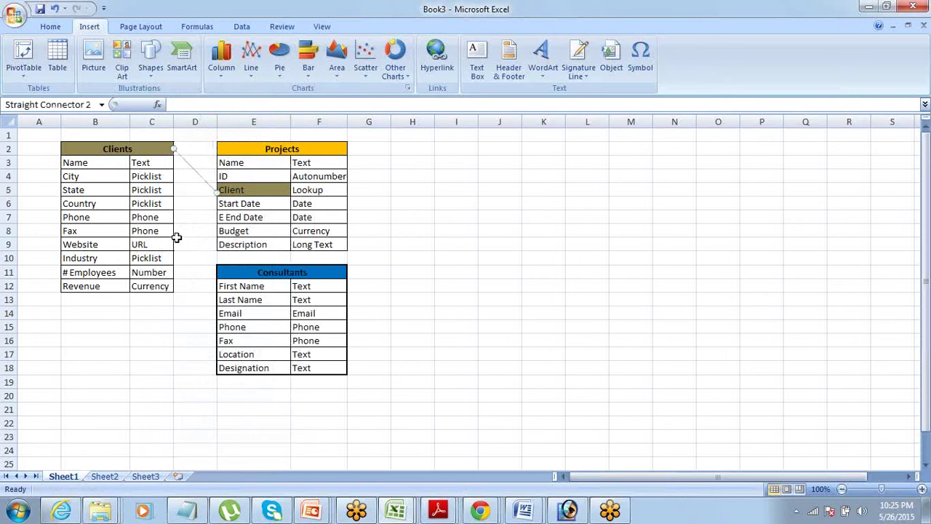
pyautogui.click(42, 133)
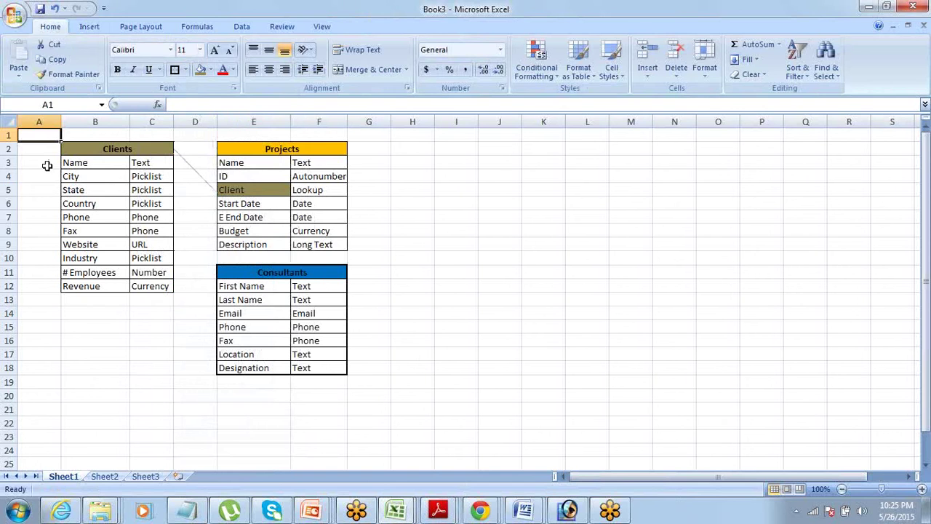
# Hide the gridlines on Sheet1.
pyautogui.click(318, 28)
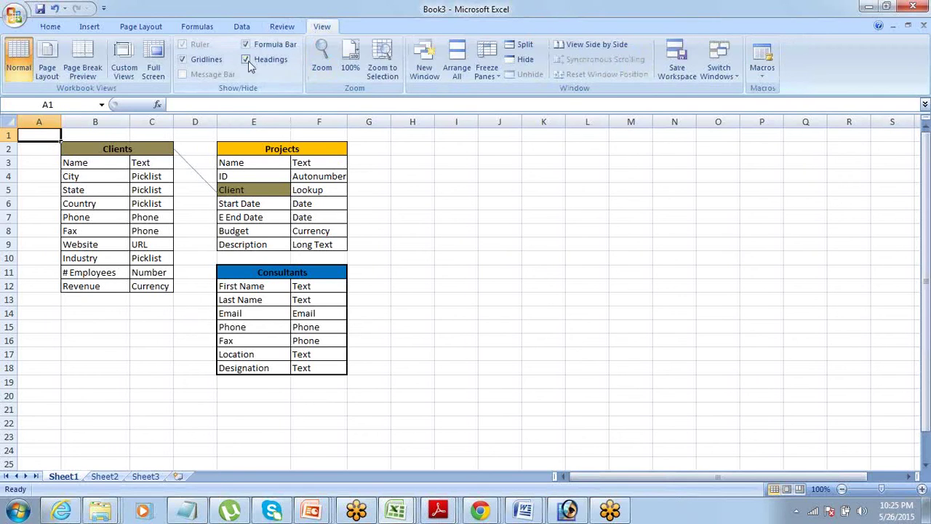
pyautogui.click(183, 60)
pyautogui.click(187, 215)
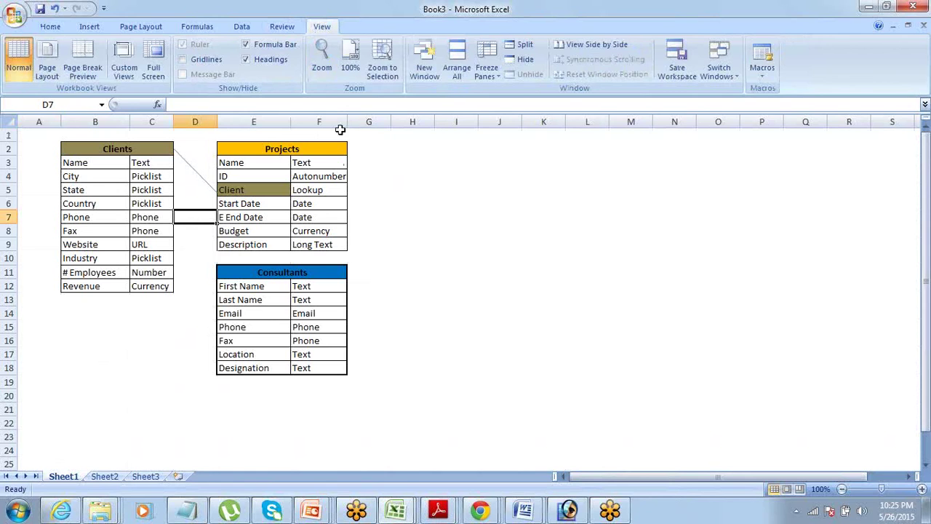
# Widen columns F and E slightly and narrow column D so the tables sit closer together.
pyautogui.moveTo(348, 121); pyautogui.dragTo(361, 121)
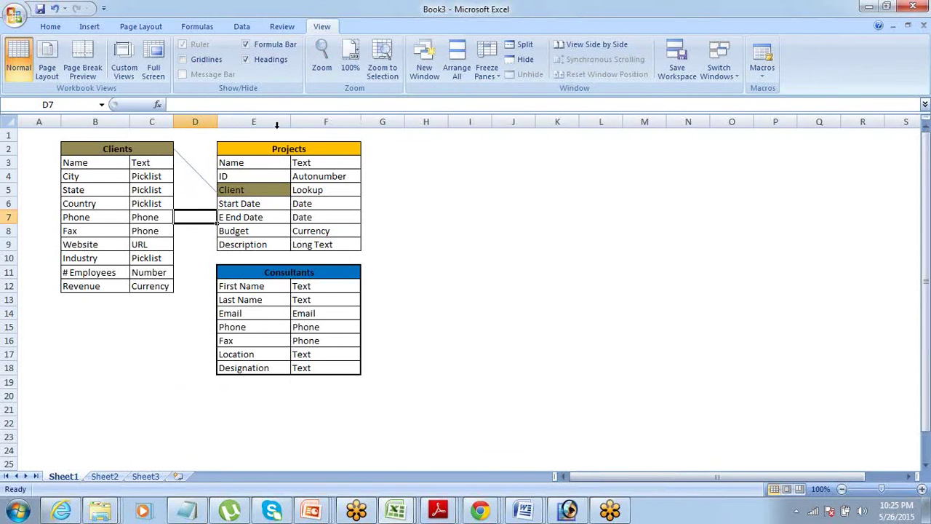
pyautogui.moveTo(291, 121); pyautogui.dragTo(297, 121)
pyautogui.moveTo(217, 121); pyautogui.dragTo(207, 125)
pyautogui.click(383, 289)
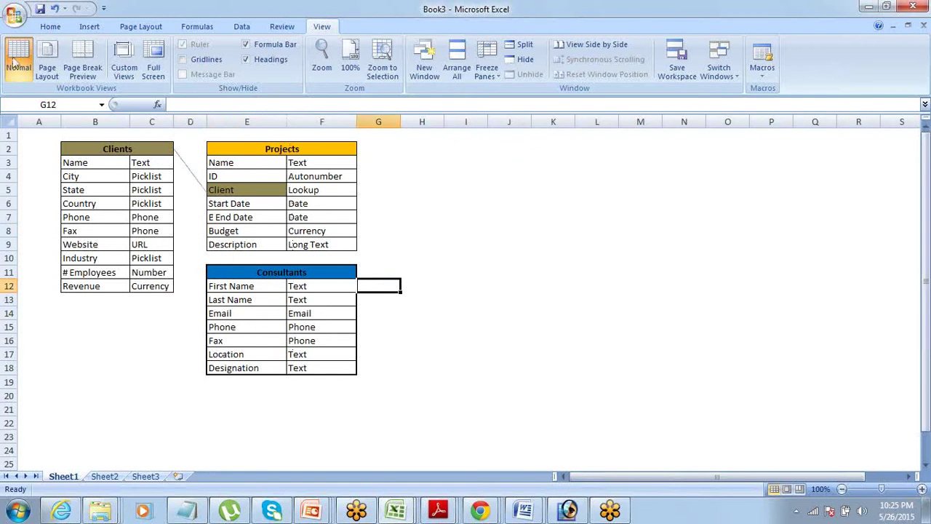
# Preview the sheet for printing, set the page orientation to portrait and return to the worksheet.
pyautogui.click(15, 16)
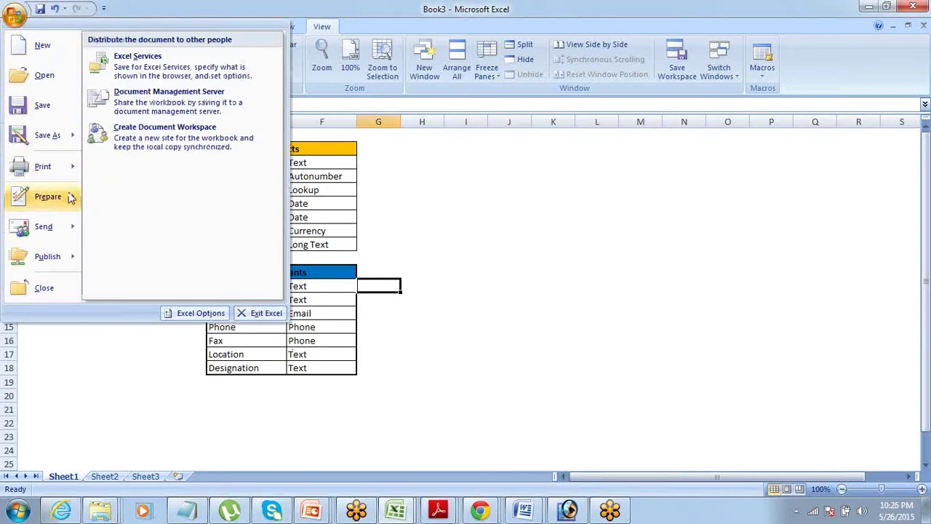
pyautogui.moveTo(69, 172)
pyautogui.click(125, 144)
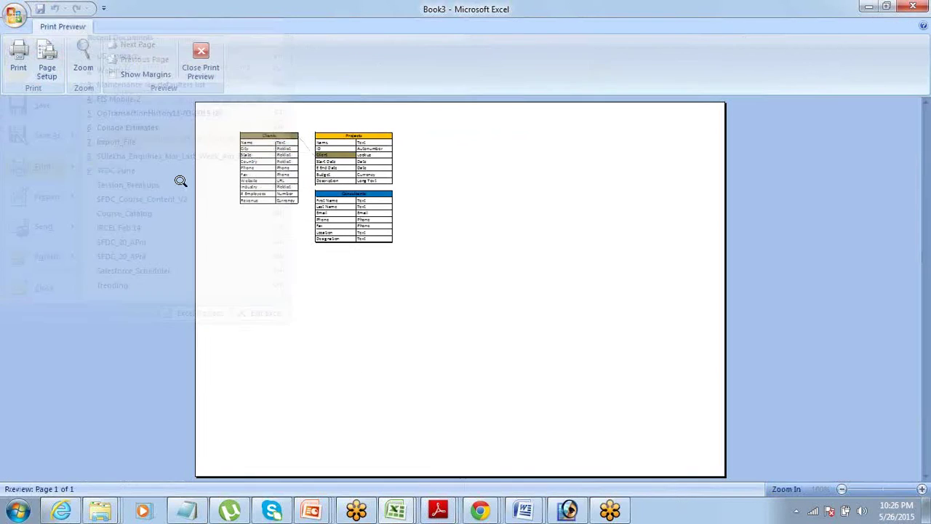
pyautogui.click(48, 71)
pyautogui.click(190, 135)
pyautogui.click(321, 360)
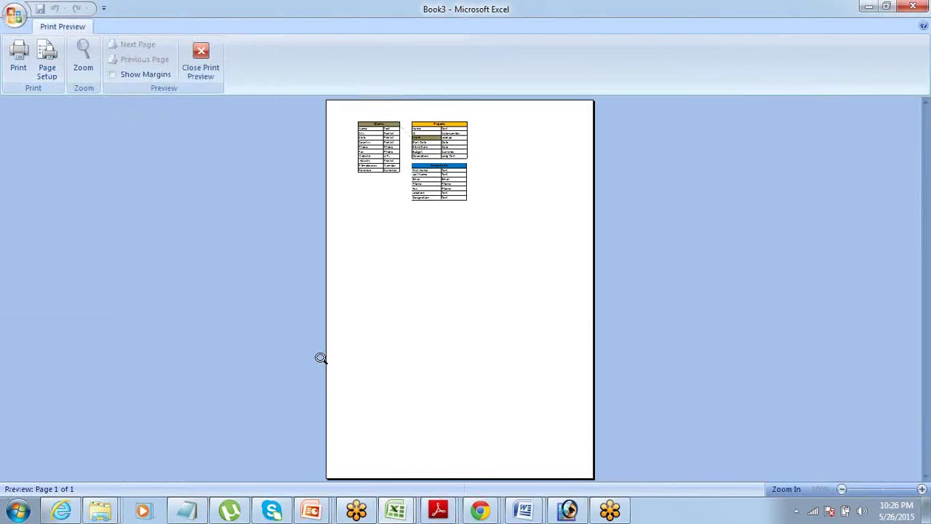
pyautogui.click(203, 69)
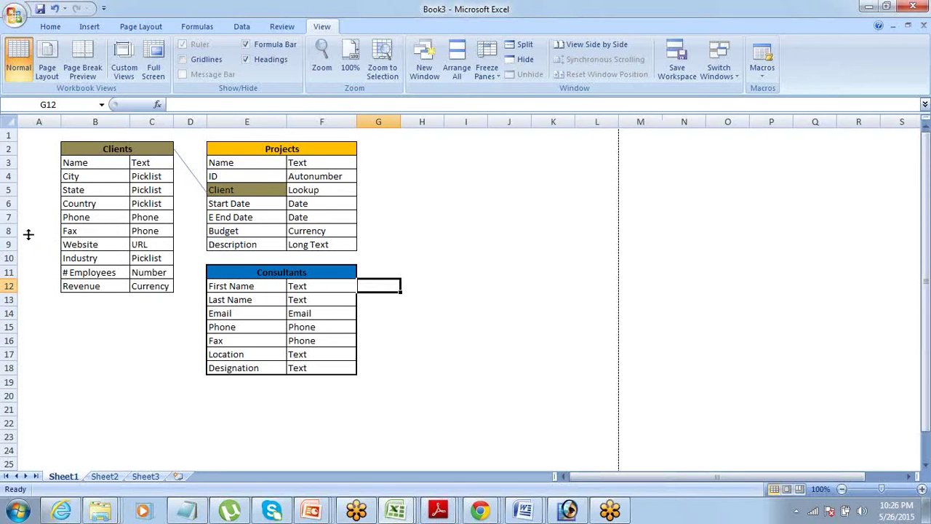
# Insert four blank rows above the tables so their first headings start in row 6.
pyautogui.click(63, 137)
pyautogui.hotkey('shift', 'space')
pyautogui.hotkey('ctrl', 'shift', '+')
pyautogui.hotkey('ctrl', 'shift', '+')
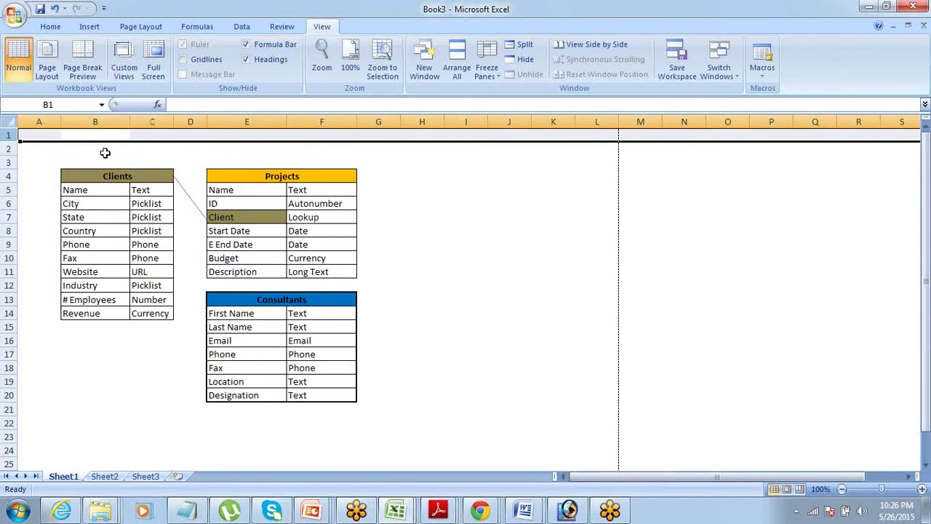
pyautogui.click(105, 153)
pyautogui.hotkey('shift', 'space')
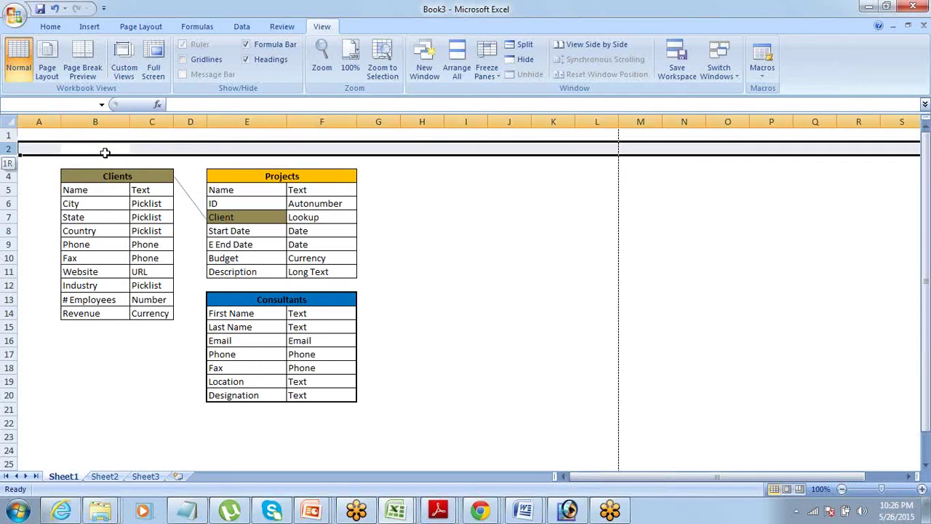
pyautogui.hotkey('ctrl', 'shift', '+')
pyautogui.hotkey('ctrl', 'shift', '+')
pyautogui.click(105, 152)
pyautogui.hotkey('shift', 'Right')
pyautogui.hotkey('shift', 'Right')
pyautogui.hotkey('shift', 'Right')
pyautogui.hotkey('shift', 'Right')
pyautogui.hotkey('shift', 'Right')
pyautogui.hotkey('shift', 'Right')
pyautogui.hotkey('shift', 'Right')
pyautogui.hotkey('shift', 'Right')
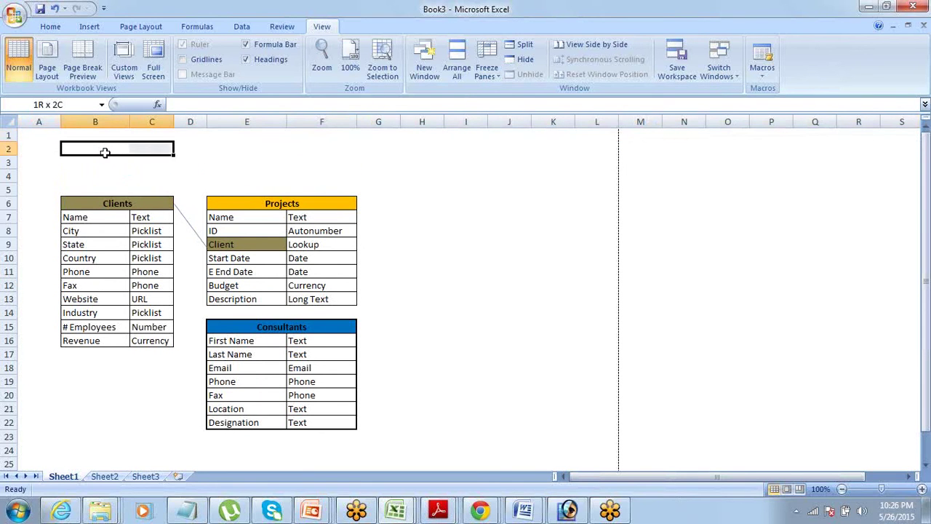
pyautogui.hotkey('shift', 'Right')
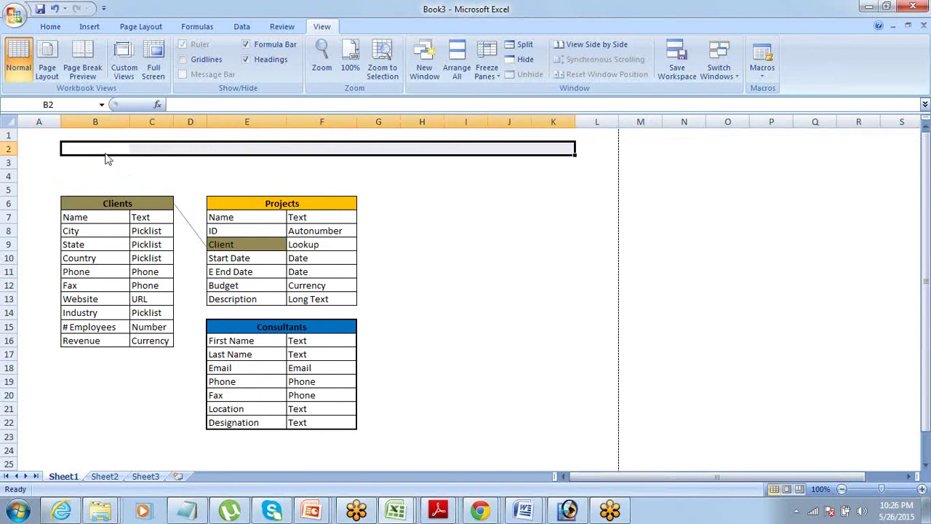
# Merge and center cells A2:L2 across the printable page width.
pyautogui.press('Left')
pyautogui.hotkey('shift', 'Right')
pyautogui.hotkey('shift', 'Right')
pyautogui.hotkey('shift', 'Right')
pyautogui.hotkey('shift', 'Right')
pyautogui.hotkey('shift', 'Right')
pyautogui.hotkey('shift', 'Right')
pyautogui.hotkey('shift', 'Right')
pyautogui.hotkey('shift', 'Right')
pyautogui.hotkey('shift', 'Right')
pyautogui.hotkey('shift', 'Right')
pyautogui.hotkey('shift', 'Right')
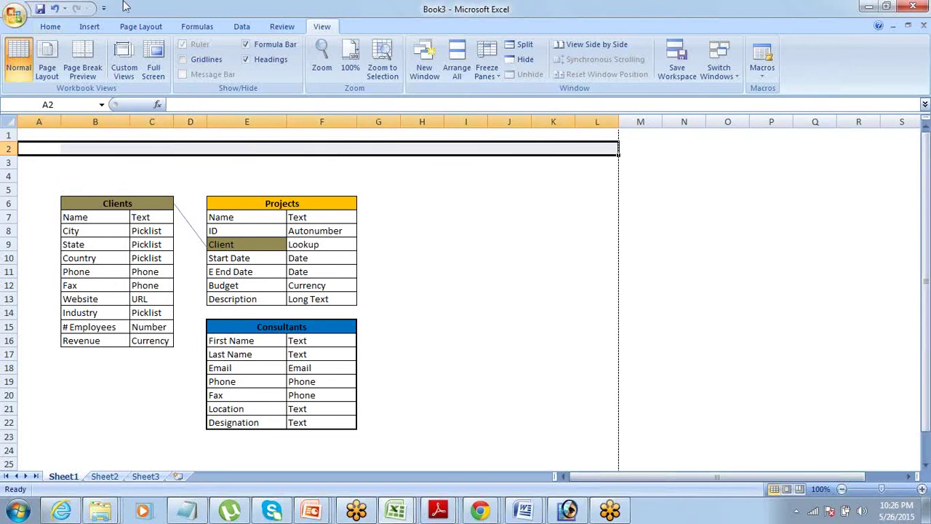
pyautogui.click(51, 27)
pyautogui.click(360, 70)
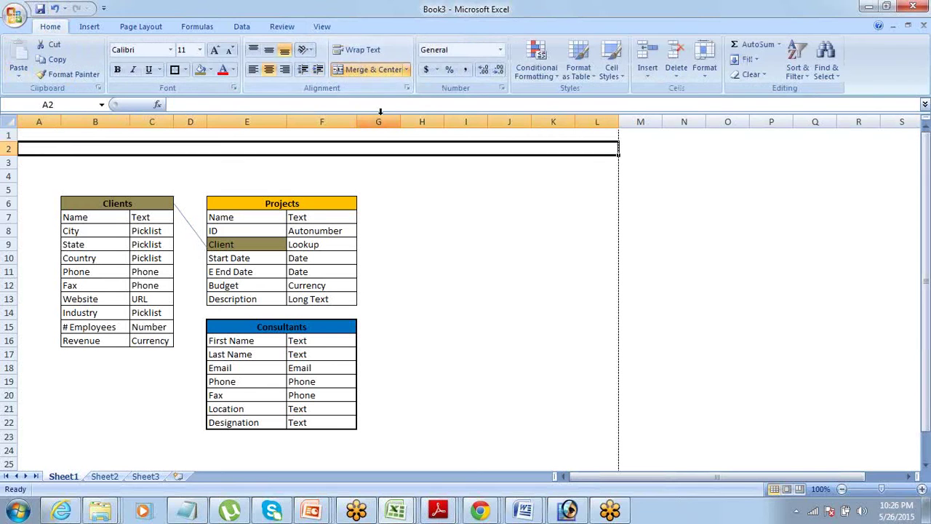
# Enter the title "Project Management App" in the merged cell A2.
pyautogui.write('Proj')
pyautogui.press('BackSpace')
pyautogui.write('ject')
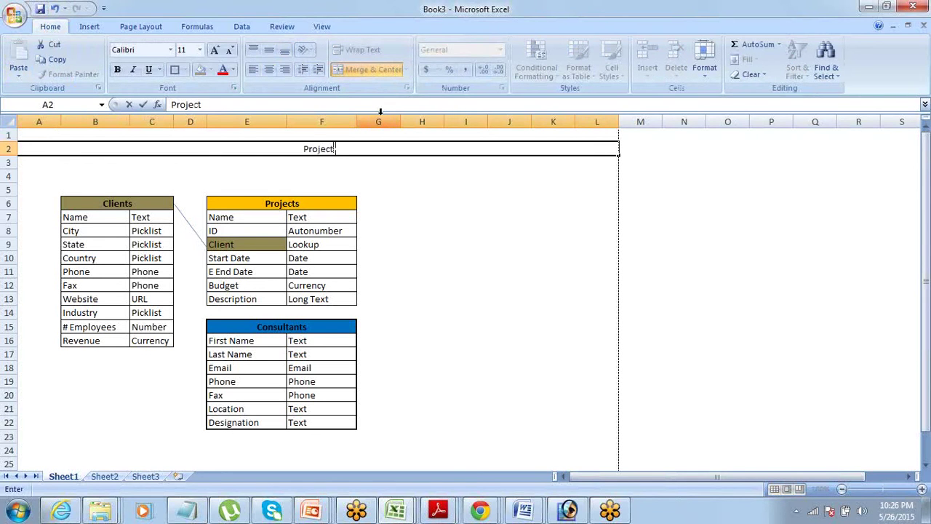
pyautogui.write(' Management App')
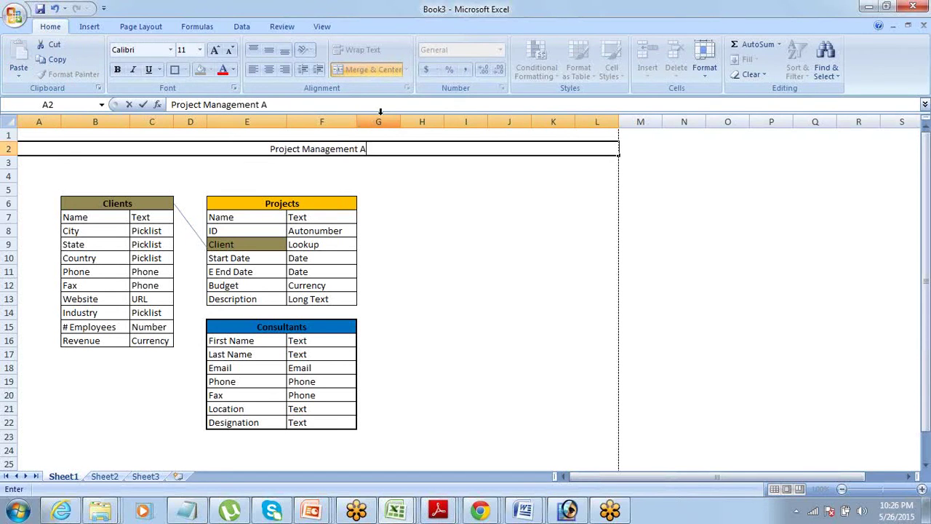
pyautogui.press('Return')
pyautogui.press('Up')
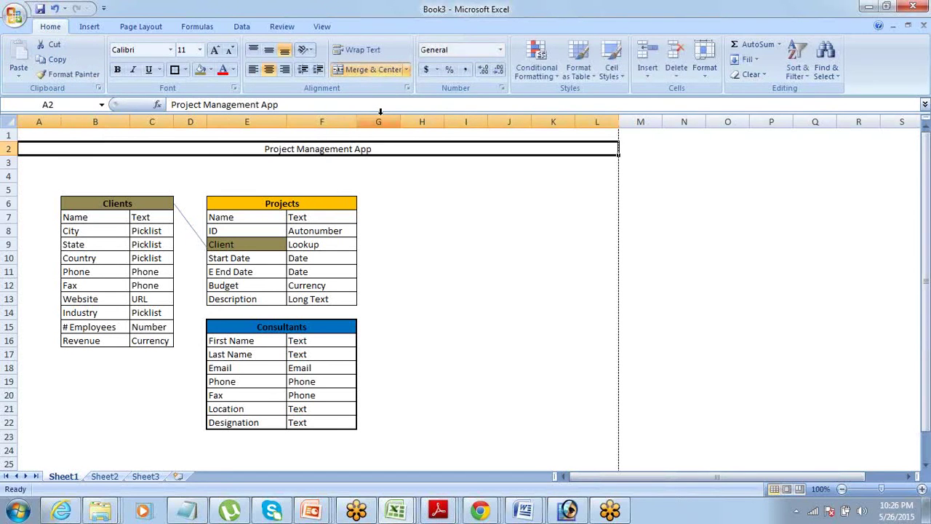
# Format the Project Management App title in Aharoni at size 14.
pyautogui.click(200, 49)
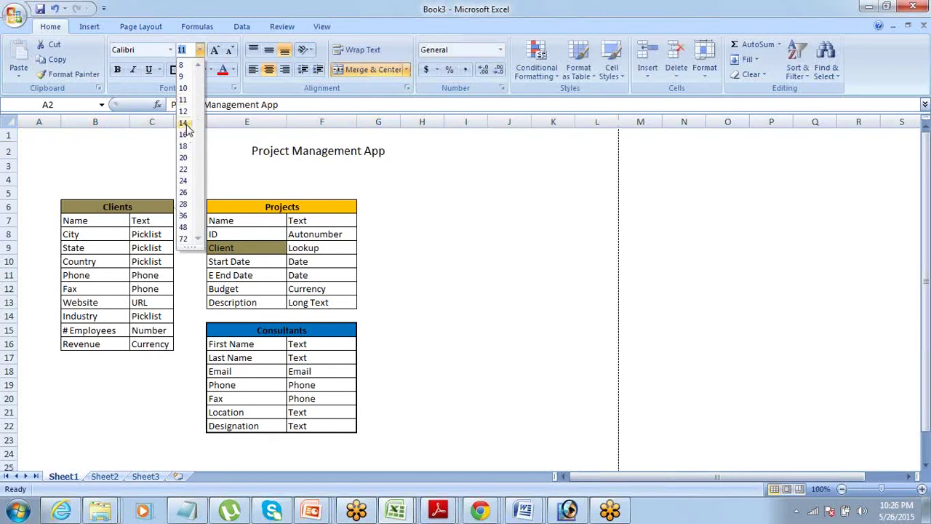
pyautogui.click(184, 125)
pyautogui.click(170, 50)
pyautogui.click(155, 114)
pyautogui.click(343, 169)
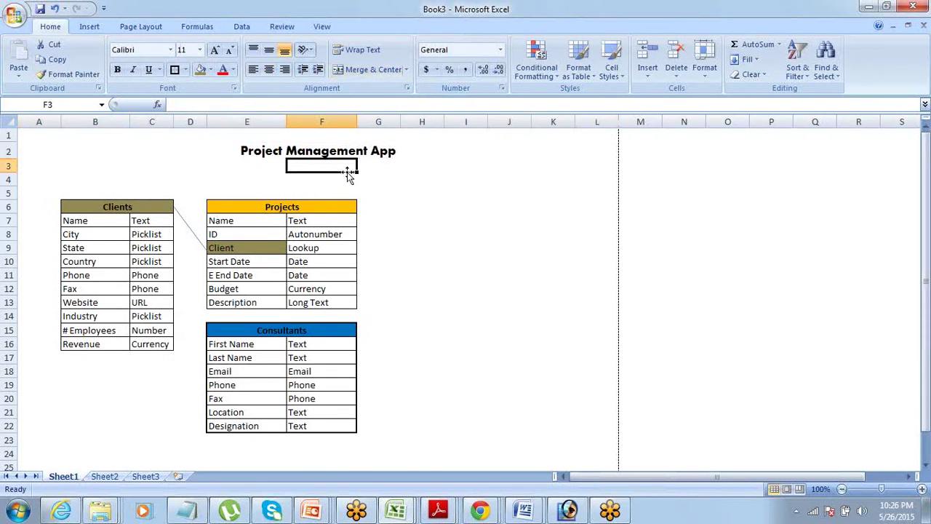
# Fill the merged title cell A2 with the dark blue theme colour.
pyautogui.click(355, 151)
pyautogui.click(210, 71)
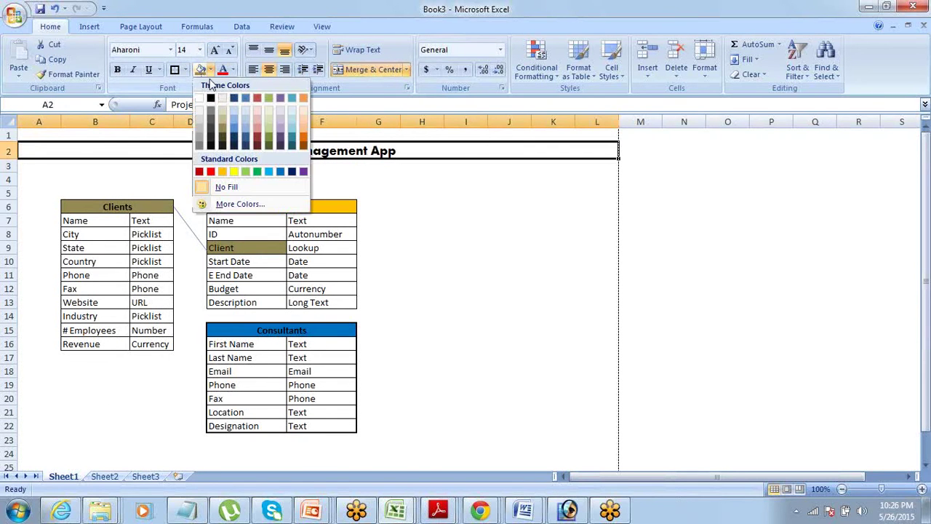
pyautogui.click(234, 98)
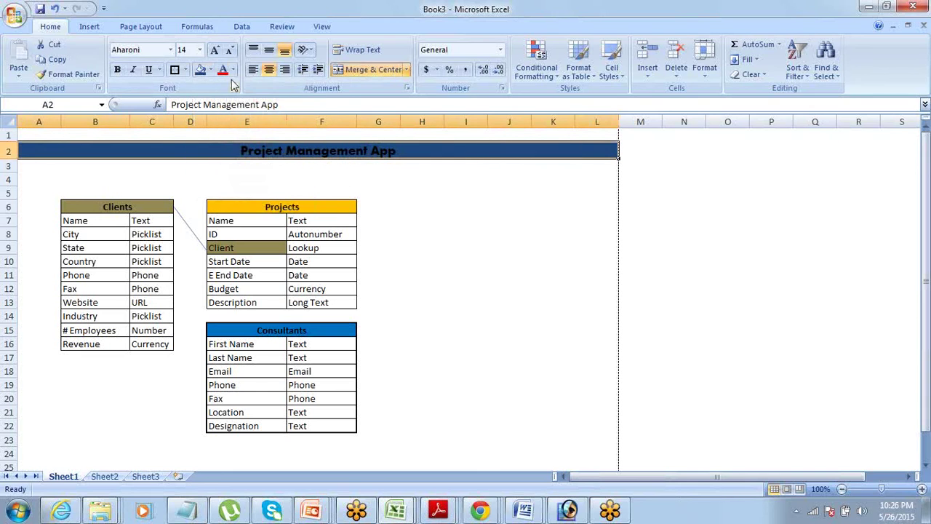
# Set the font colour of the Project Management App title to white.
pyautogui.click(232, 70)
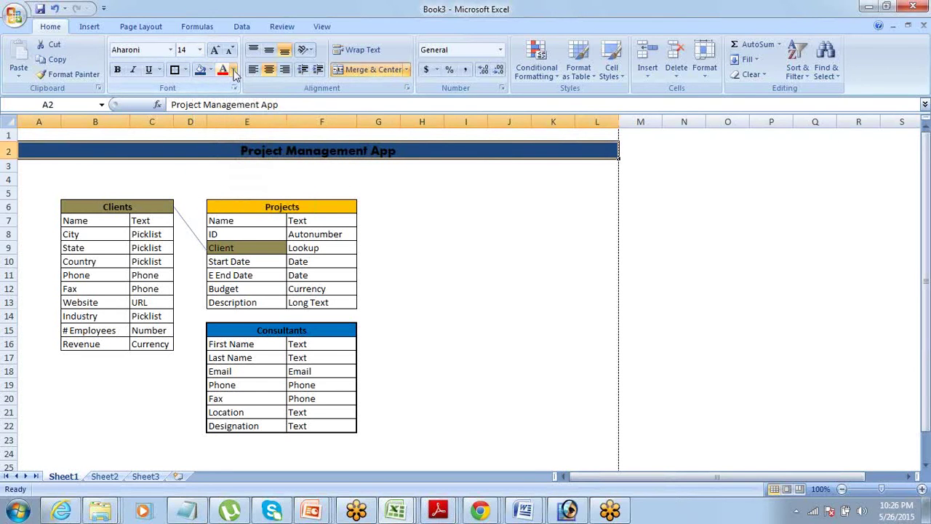
pyautogui.click(441, 205)
pyautogui.click(421, 177)
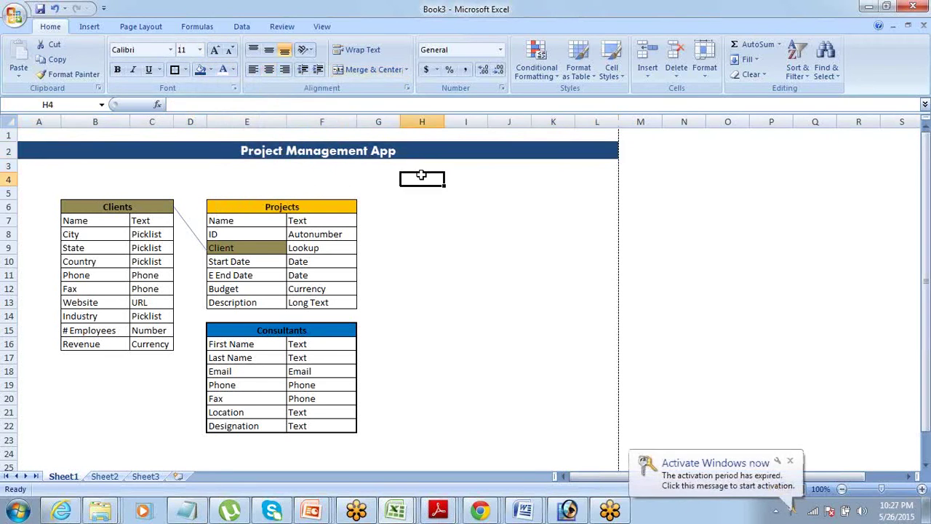
# Fill cells A3:L3 directly beneath the title with the medium blue theme colour.
pyautogui.press('Up')
pyautogui.press('Left')
pyautogui.press('Left')
pyautogui.press('Left')
pyautogui.press('Left')
pyautogui.press('Left')
pyautogui.press('Left')
pyautogui.press('Left')
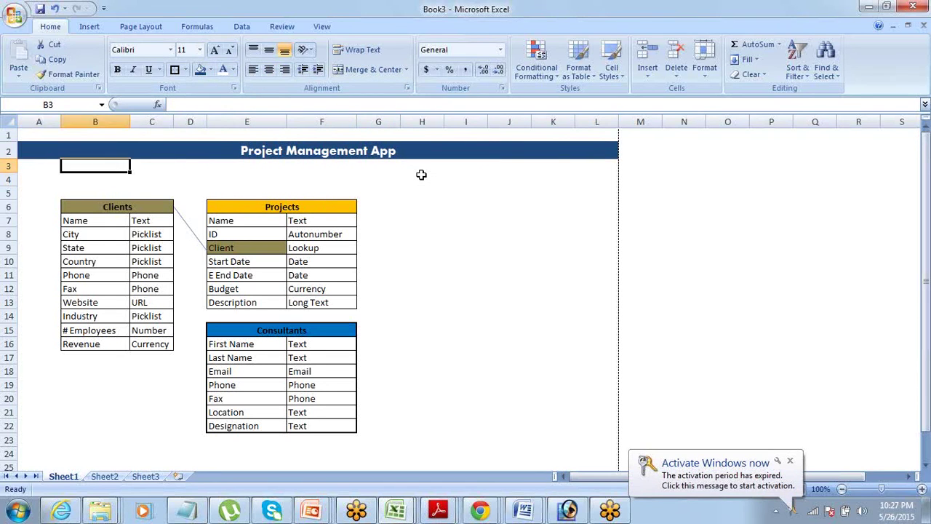
pyautogui.hotkey('shift', 'Right')
pyautogui.hotkey('shift', 'Right')
pyautogui.hotkey('shift', 'Right')
pyautogui.hotkey('shift', 'Right')
pyautogui.hotkey('shift', 'Right')
pyautogui.hotkey('shift', 'Right')
pyautogui.hotkey('shift', 'Right')
pyautogui.hotkey('shift', 'Right')
pyautogui.hotkey('shift', 'Right')
pyautogui.hotkey('shift', 'Right')
pyautogui.hotkey('shift', 'Right')
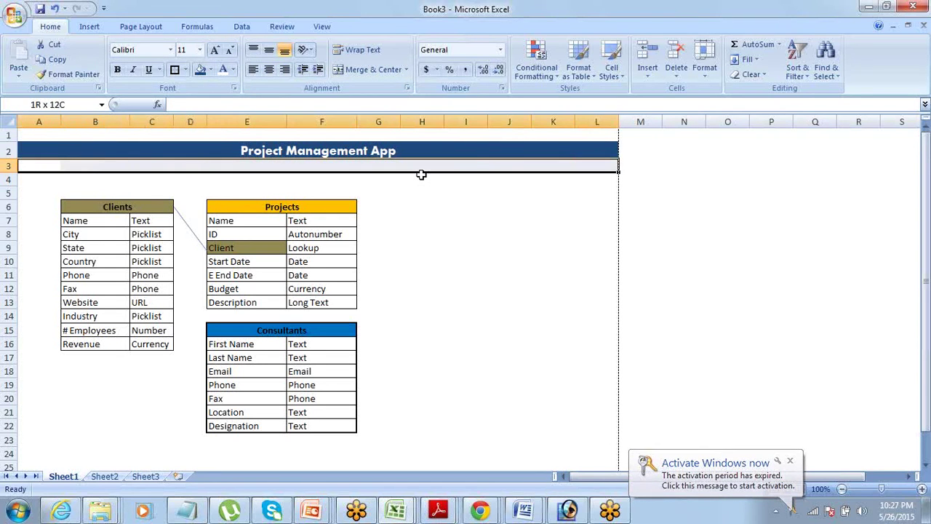
pyautogui.click(209, 69)
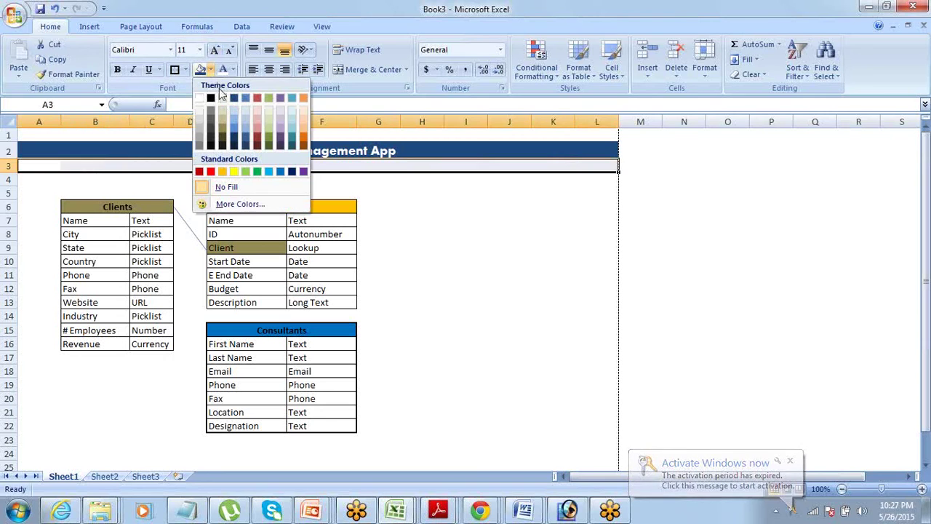
pyautogui.click(246, 99)
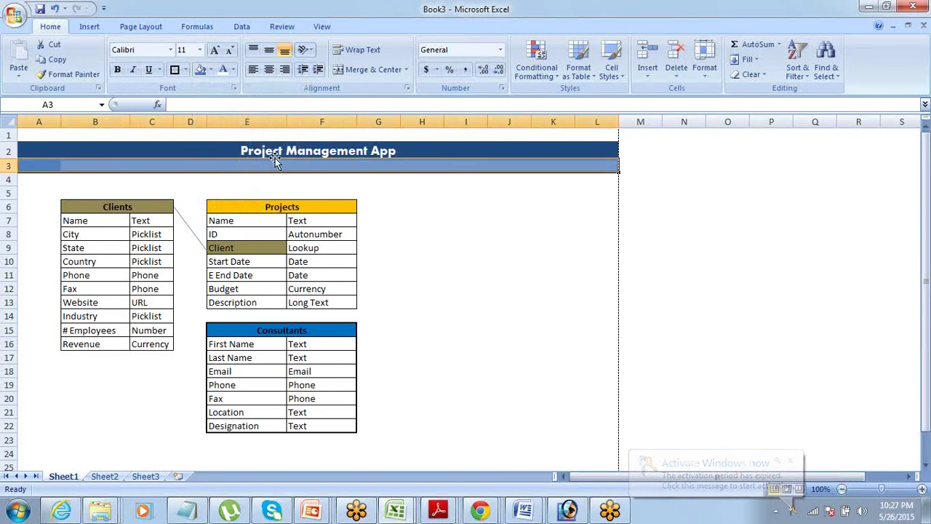
# Merge and center cells A3:E3 and enter the label "Client" there in bold.
pyautogui.click(170, 170)
pyautogui.press('Home')
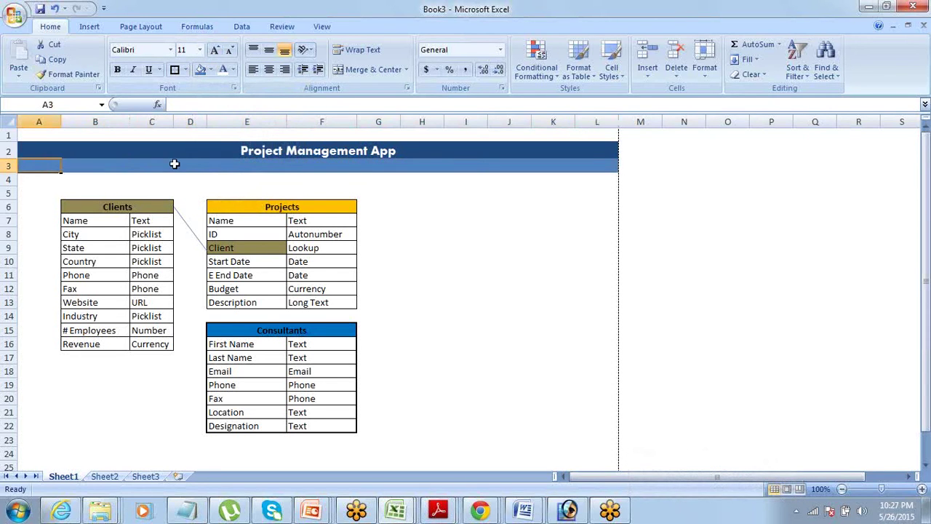
pyautogui.hotkey('shift', 'Right')
pyautogui.hotkey('shift', 'Right')
pyautogui.hotkey('shift', 'Right')
pyautogui.hotkey('shift', 'Right')
pyautogui.hotkey('shift', 'Right')
pyautogui.hotkey('shift', 'Left')
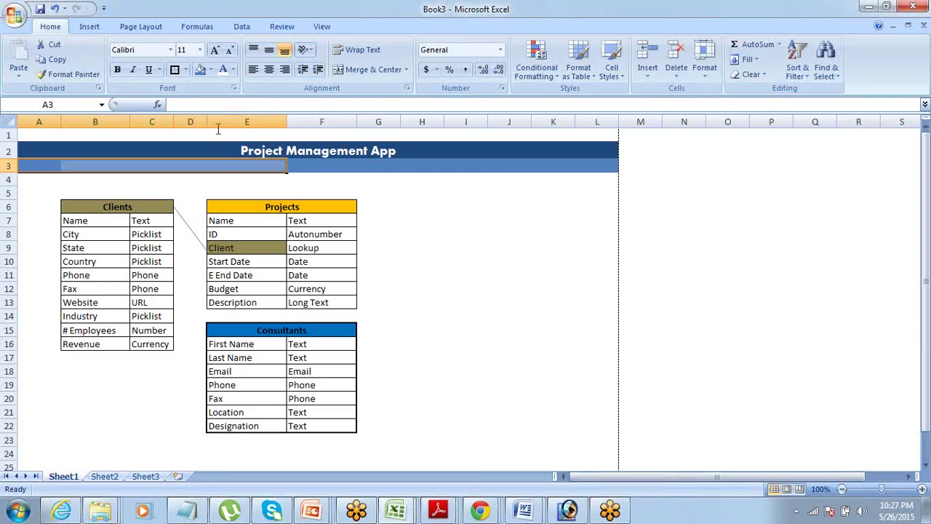
pyautogui.click(350, 71)
pyautogui.write('Client')
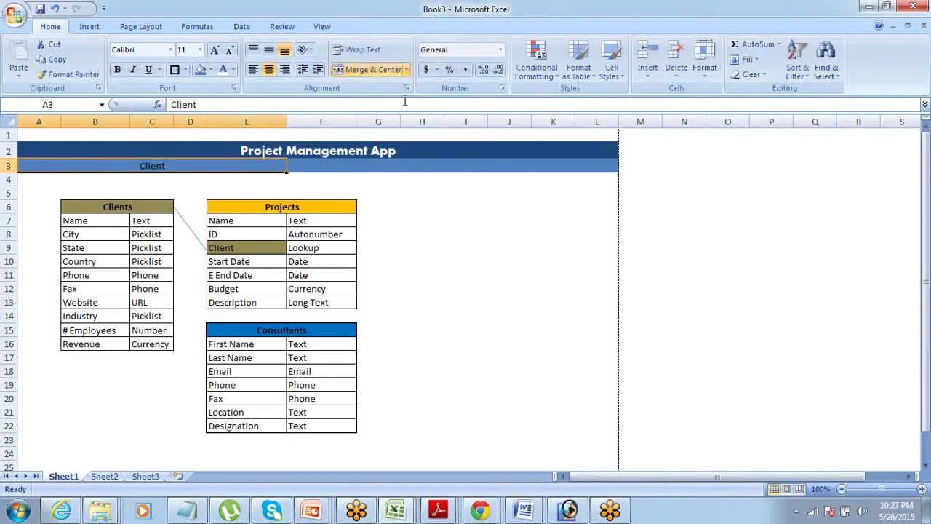
pyautogui.press('Tab')
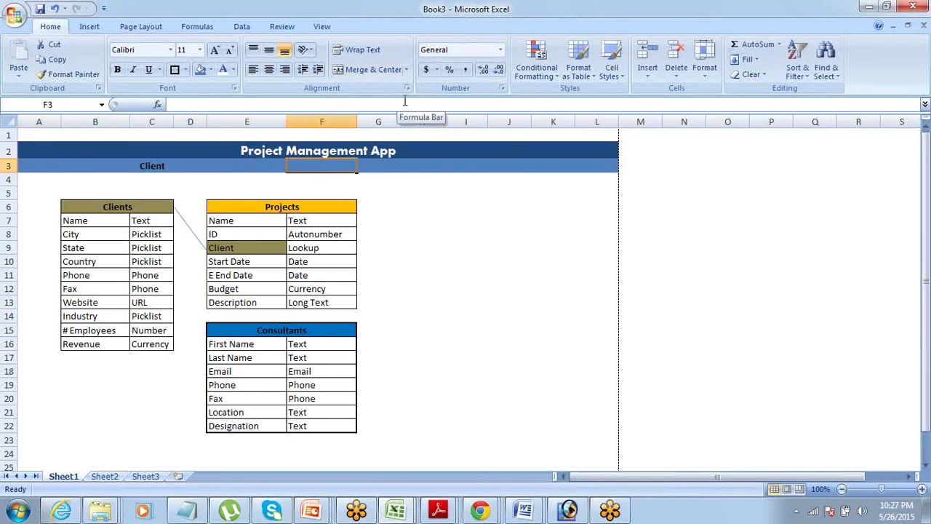
# Merge and center cells F3:L3 and enter "IBM Limited" as the client's name.
pyautogui.hotkey('shift', 'Right')
pyautogui.hotkey('shift', 'Right')
pyautogui.hotkey('shift', 'Right')
pyautogui.hotkey('shift', 'Right')
pyautogui.hotkey('shift', 'Right')
pyautogui.hotkey('shift', 'Right')
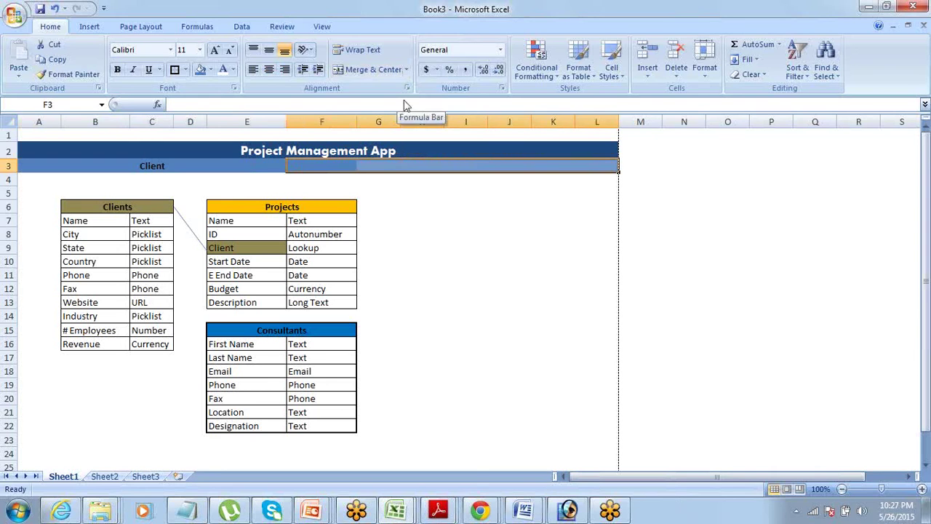
pyautogui.click(367, 70)
pyautogui.write('IB')
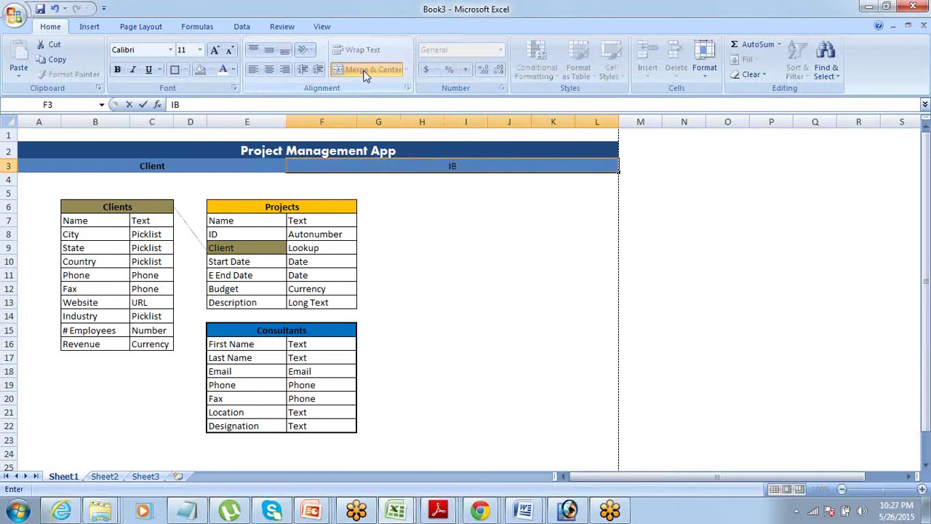
pyautogui.write('M Limited')
pyautogui.press('Tab')
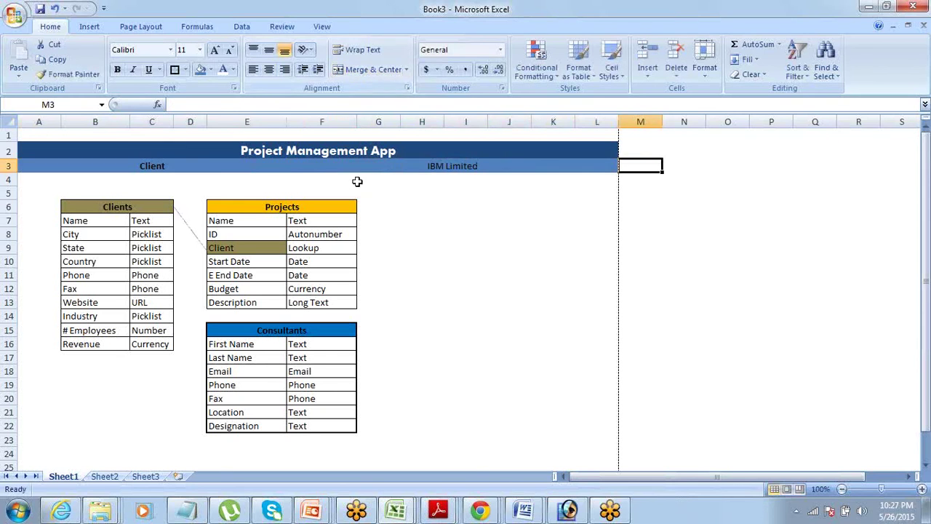
# Left-align the IBM Limited text in the merged cell F3.
pyautogui.click(384, 169)
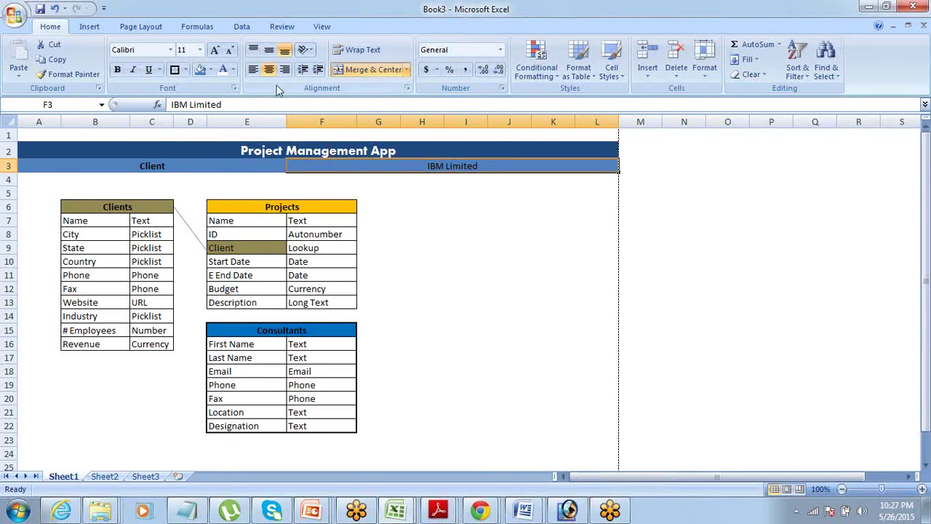
pyautogui.click(254, 70)
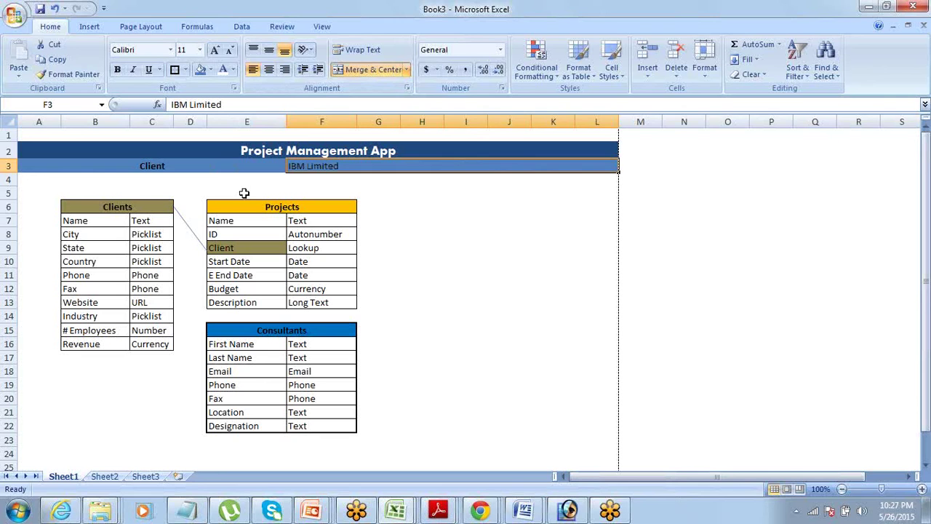
pyautogui.click(630, 182)
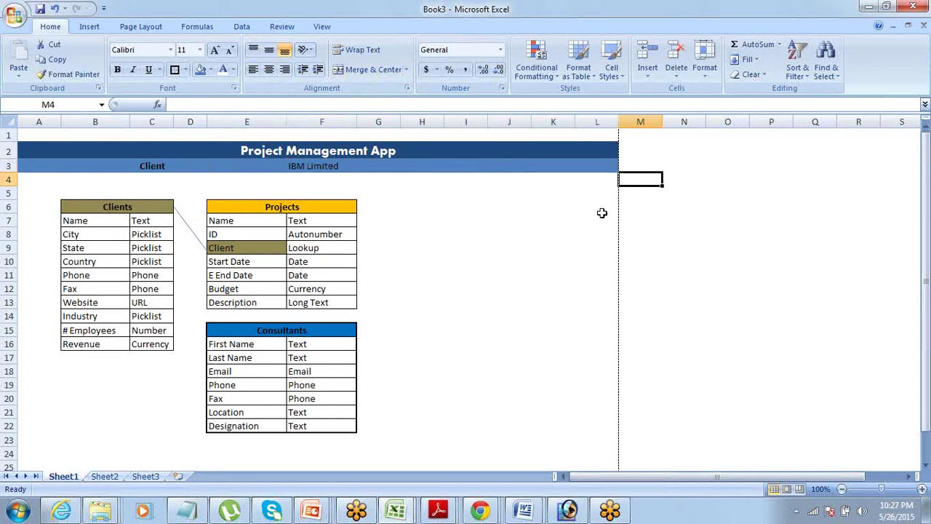
pyautogui.scroll(-2, 467, 269)
pyautogui.scroll(2, 467, 269)
pyautogui.scroll(-1, 470, 262)
pyautogui.scroll(-4, 470, 262)
pyautogui.scroll(5, 470, 262)
pyautogui.click(12, 19)
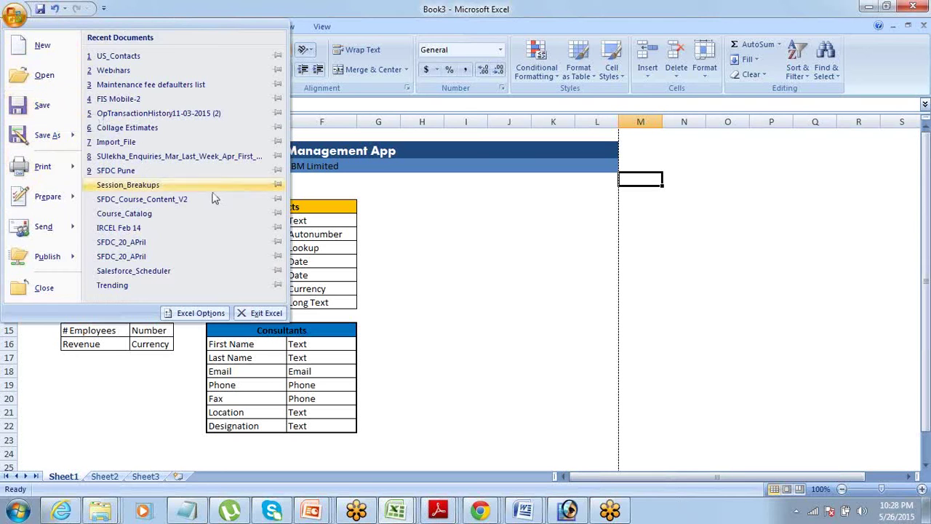
pyautogui.moveTo(58, 135)
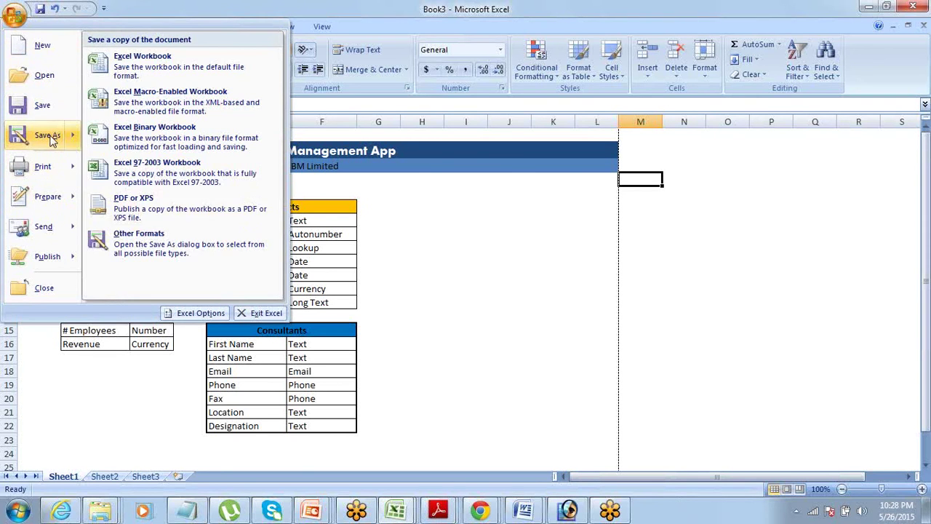
pyautogui.click(460, 237)
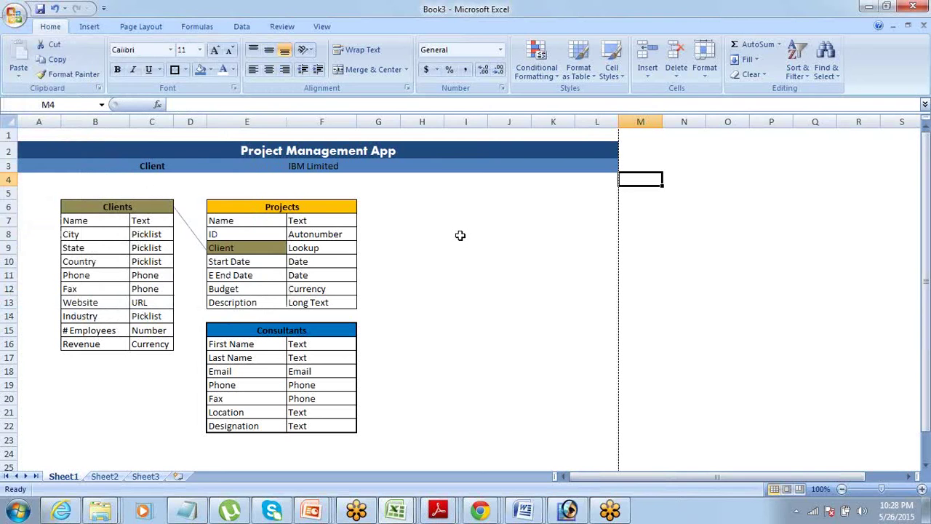
# Rename the Sheet1 worksheet as "Schema".
pyautogui.rightClick(67, 478)
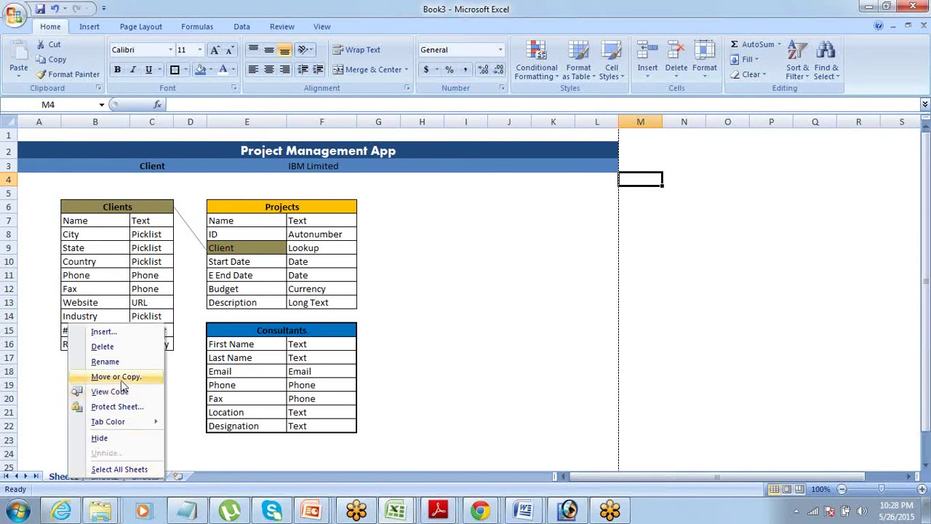
pyautogui.click(105, 362)
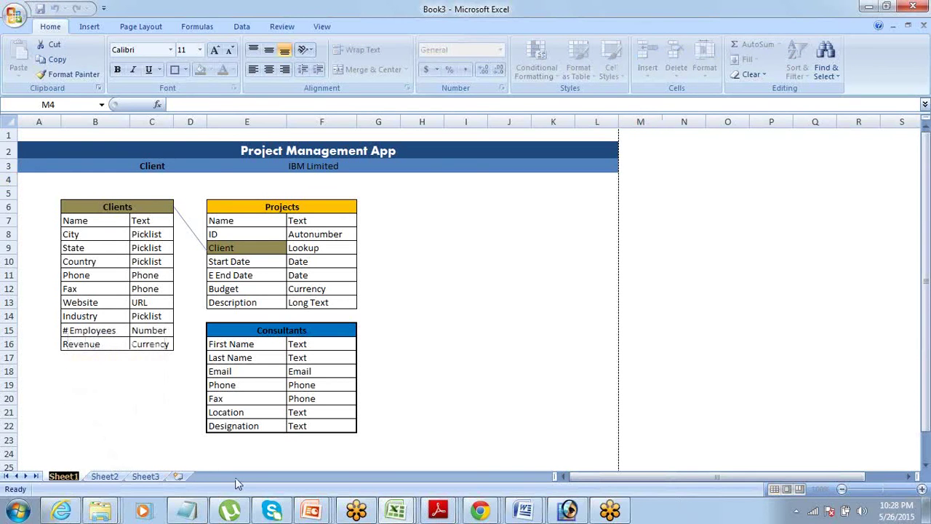
pyautogui.write('Schema')
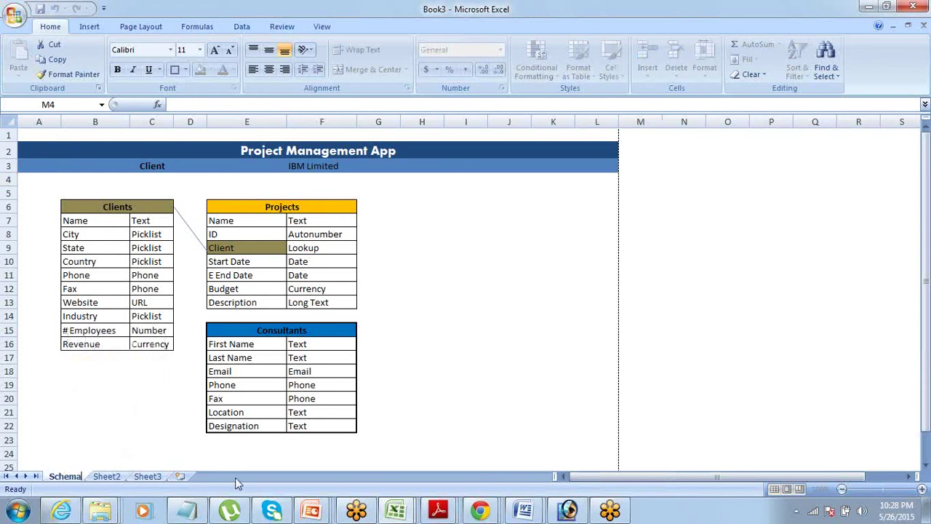
pyautogui.click(129, 415)
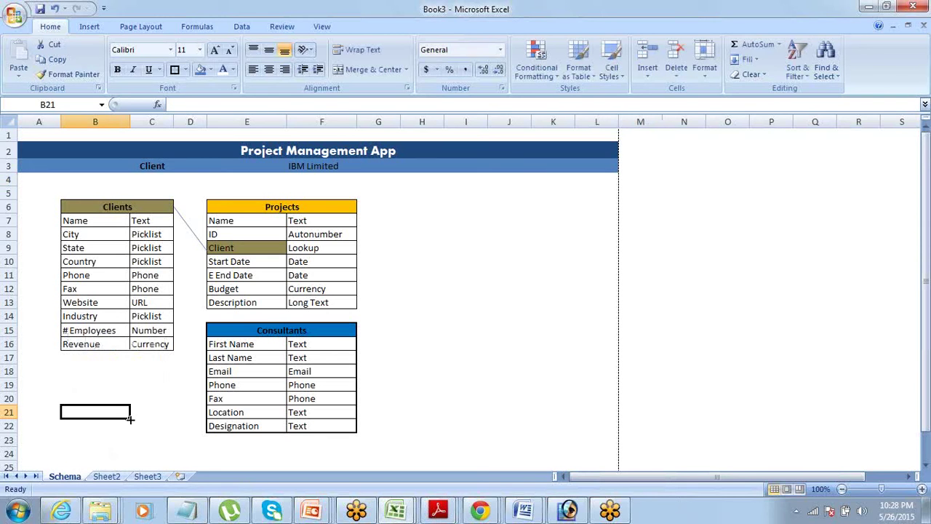
# Widen column C on the Schema sheet and copy the whole Clients table, B6:C16.
pyautogui.moveTo(173, 121); pyautogui.dragTo(196, 123)
pyautogui.click(200, 315)
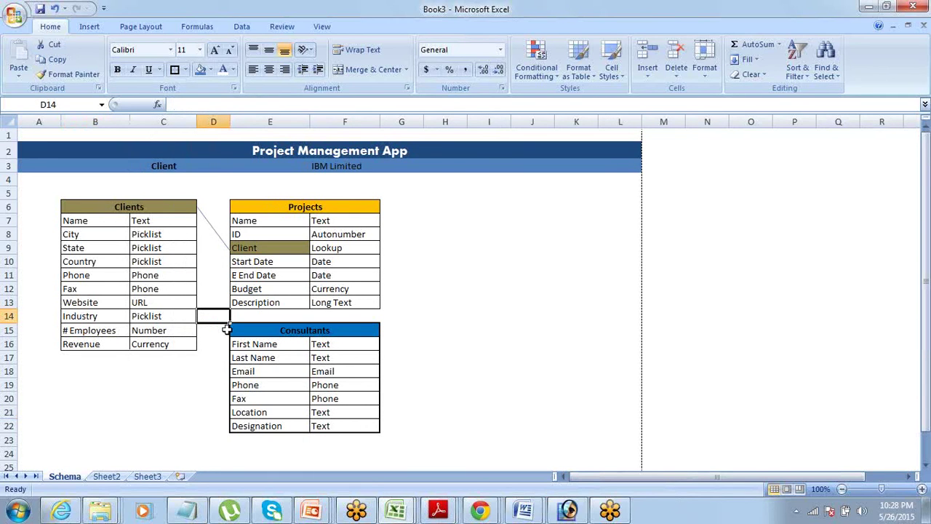
pyautogui.moveTo(113, 202); pyautogui.dragTo(129, 343)
pyautogui.hotkey('ctrl', 'c')
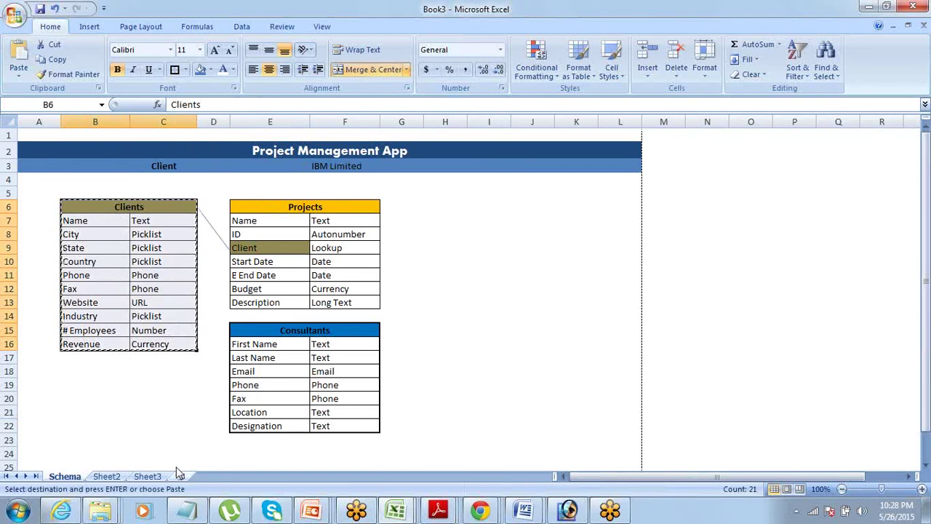
# Rename the Sheet2 worksheet as "Clients".
pyautogui.rightClick(107, 477)
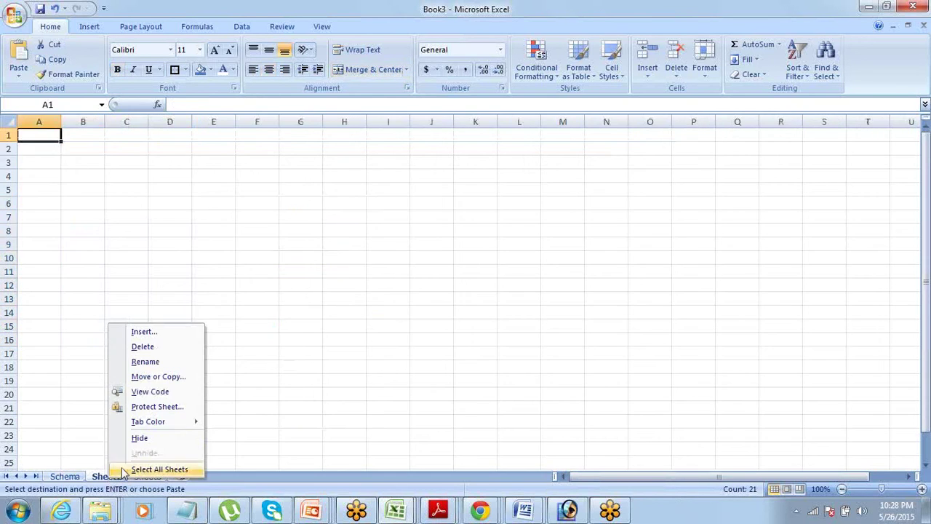
pyautogui.click(156, 360)
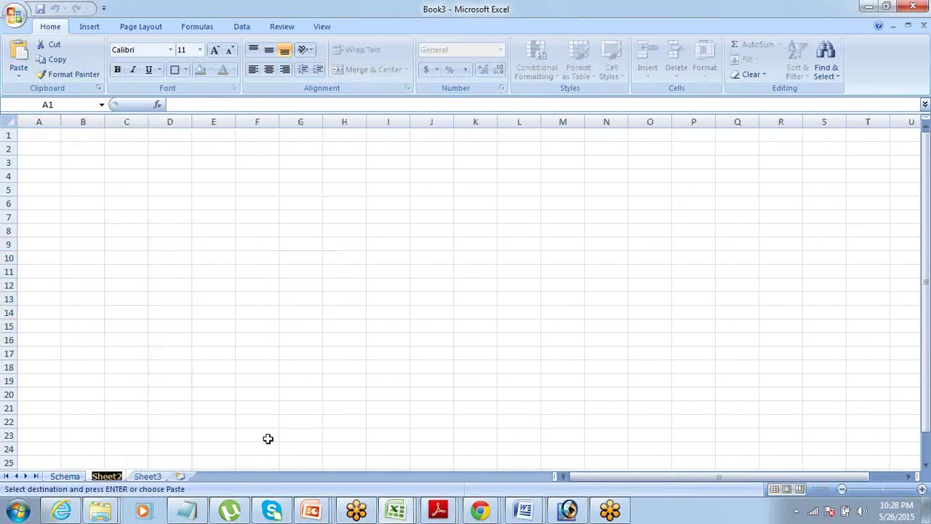
pyautogui.write('Clients')
pyautogui.press('Return')
# Rename the Sheet3 worksheet as "Projects".
pyautogui.rightClick(146, 477)
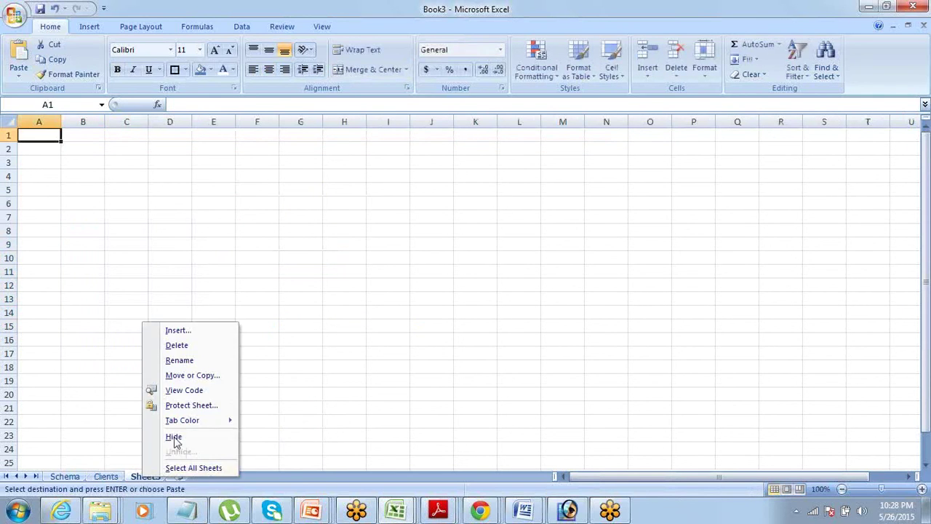
pyautogui.click(195, 359)
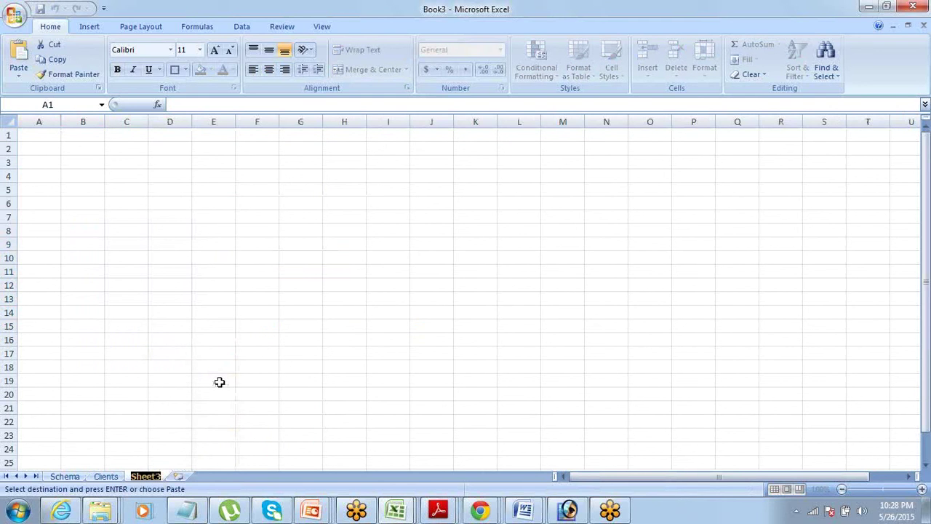
pyautogui.write('P')
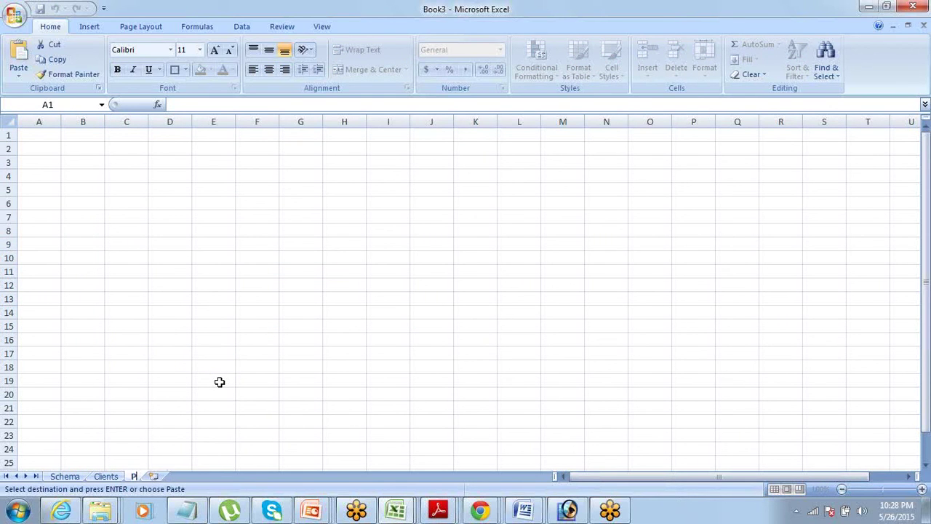
pyautogui.write('rojects')
pyautogui.press('Return')
# Add a new worksheet after Projects and name it "Consultant".
pyautogui.click(182, 475)
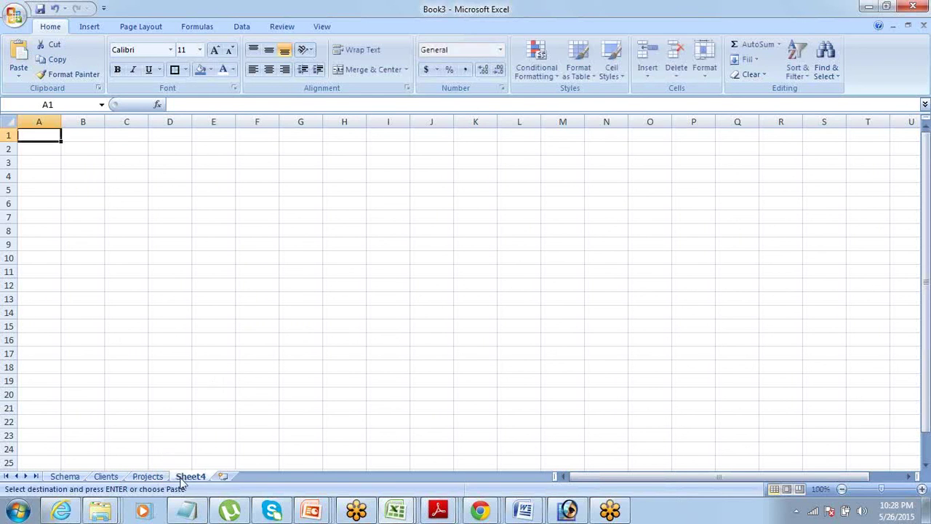
pyautogui.rightClick(187, 476)
pyautogui.click(218, 361)
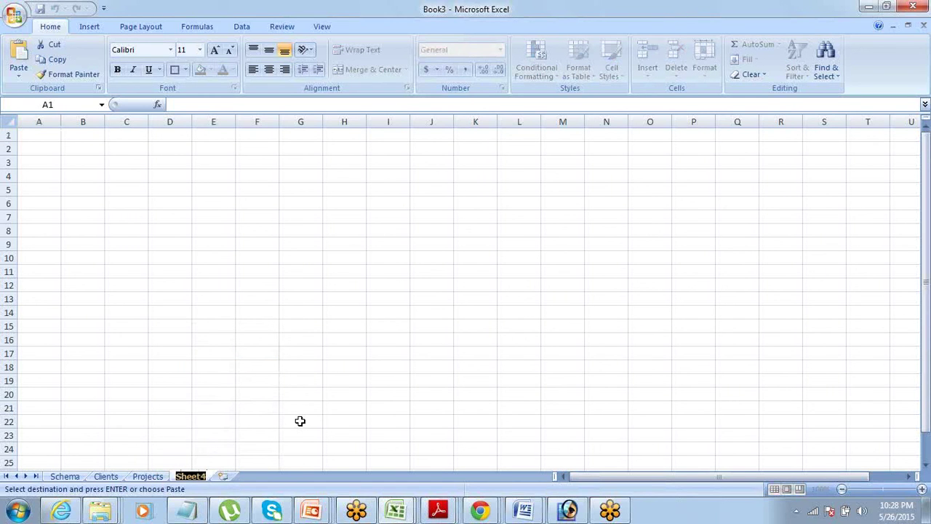
pyautogui.write('Consu')
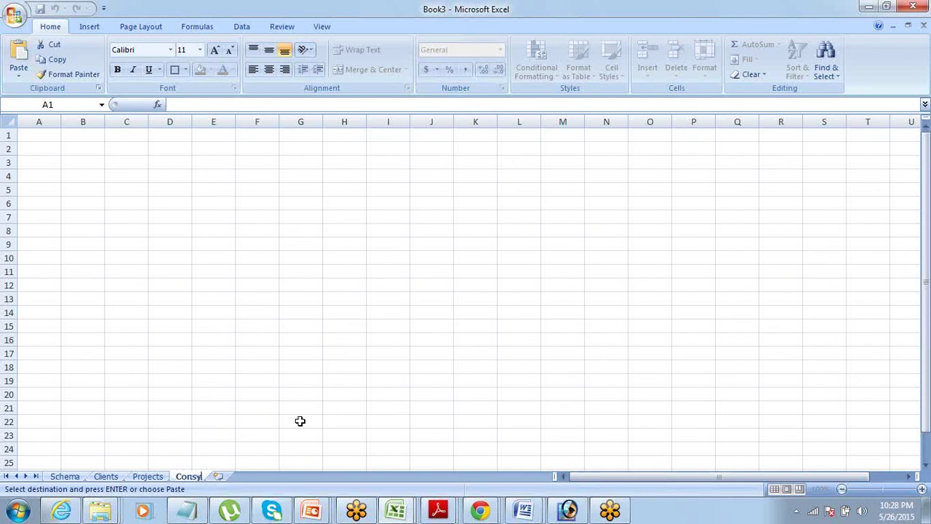
pyautogui.write('ltants')
pyautogui.press('Return')
# Paste the copied Clients table at cell B2 of the Clients sheet and widen columns B and C to fit it.
pyautogui.click(105, 475)
pyautogui.click(77, 148)
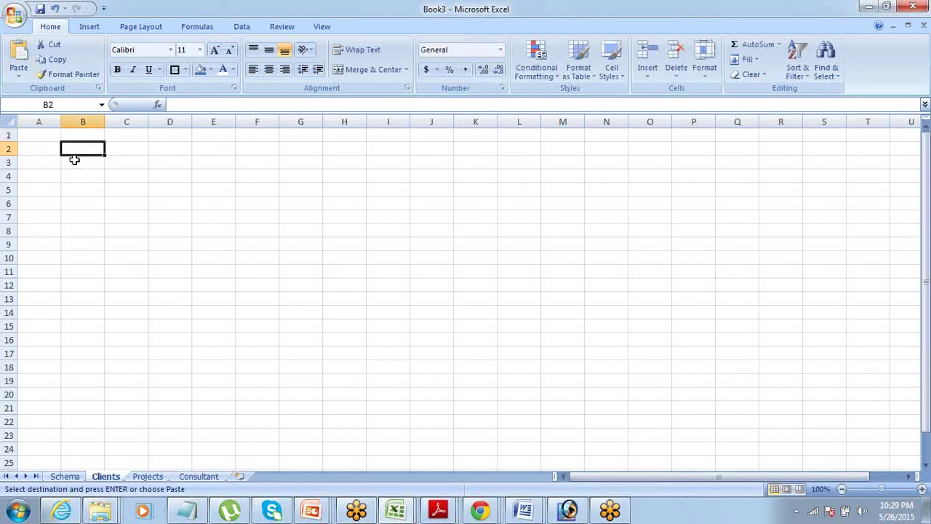
pyautogui.hotkey('ctrl', 'v')
pyautogui.moveTo(104, 121); pyautogui.dragTo(221, 122)
pyautogui.click(205, 159)
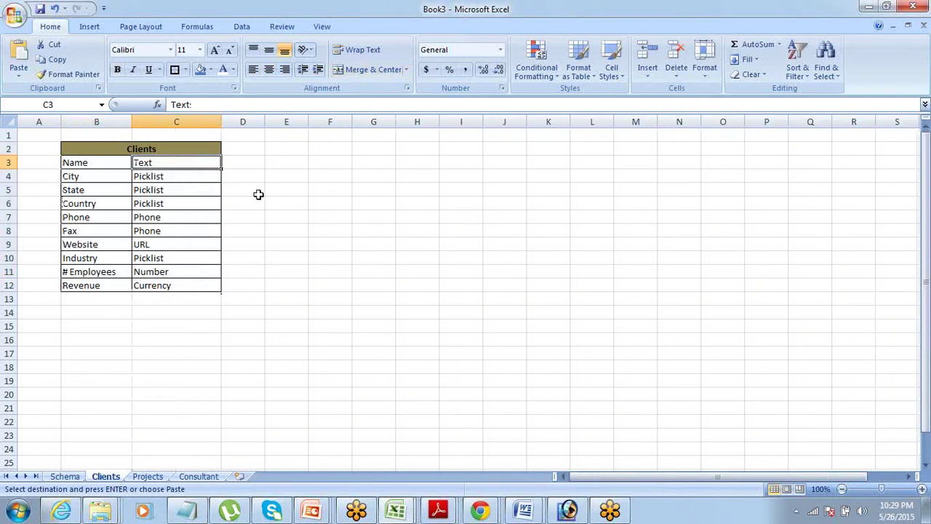
# Insert a row between the Clients title and the Name field, and give cells B3:C3 a lighter tan fill.
pyautogui.hotkey('shift', 'space')
pyautogui.hotkey('ctrl', 'shift', '+')
pyautogui.press('Home')
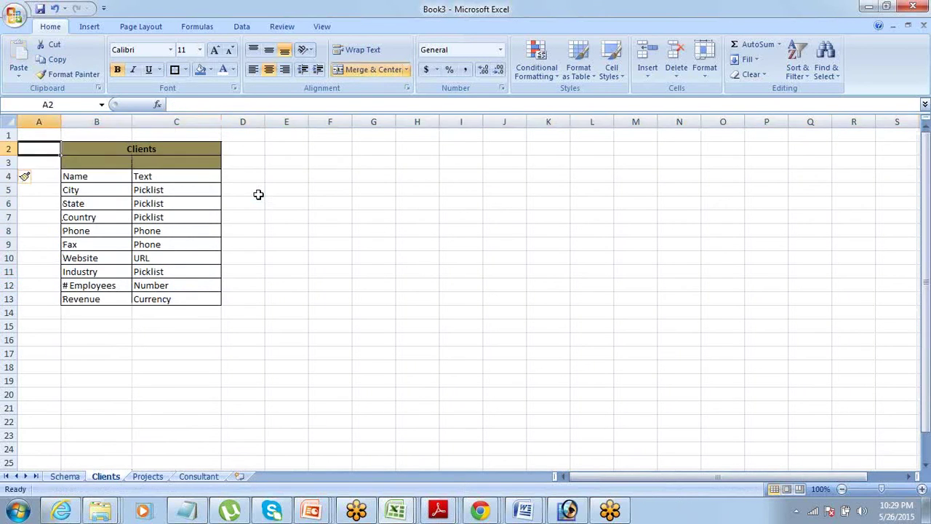
pyautogui.press('Right')
pyautogui.hotkey('shift', 'Right')
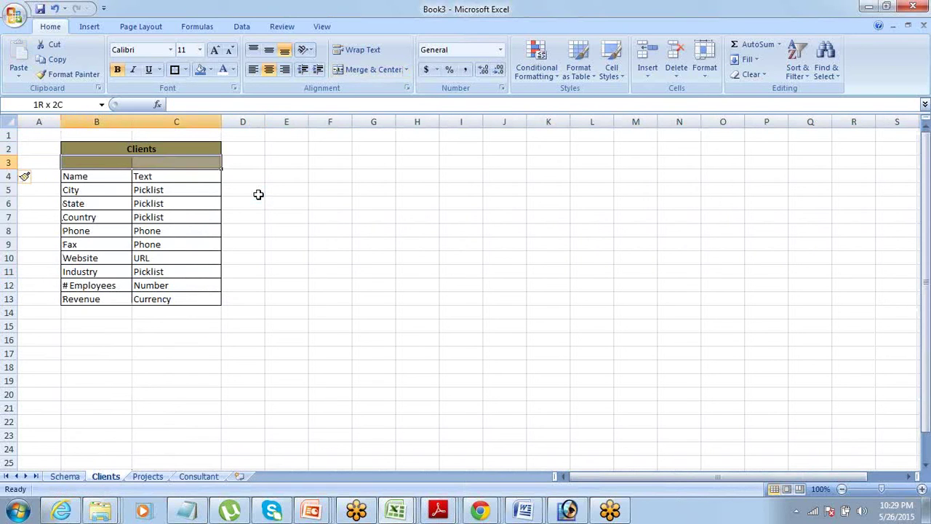
pyautogui.click(211, 70)
pyautogui.click(218, 116)
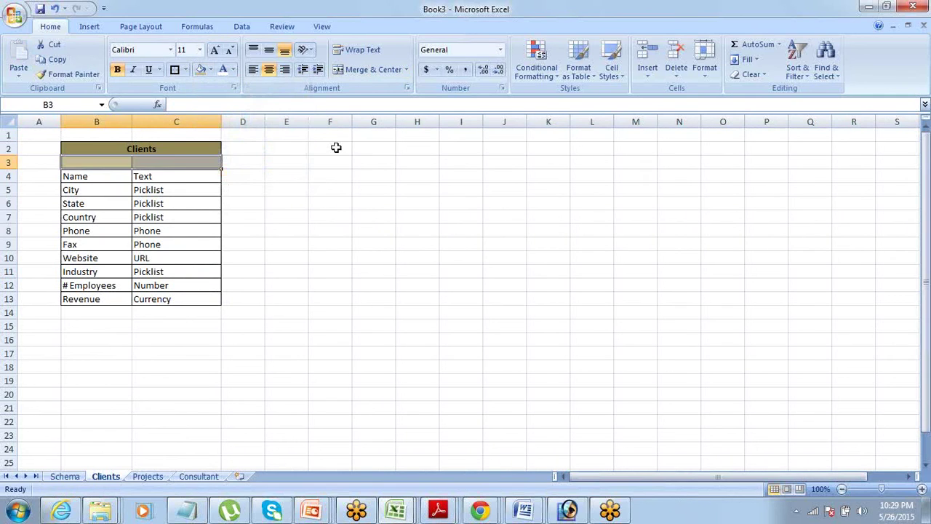
# Enter the column headers "Field Name" in B3 and "Data Type" in C3 of the Clients table.
pyautogui.press('Left')
pyautogui.press('Right')
pyautogui.write('Field Name')
pyautogui.press('Right')
pyautogui.press('Right')
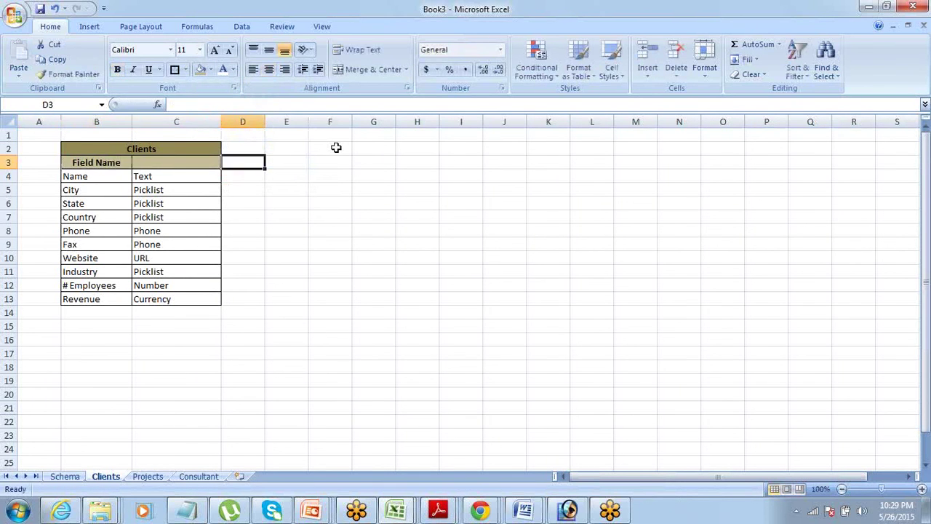
pyautogui.press('Left')
pyautogui.write('Data Type')
pyautogui.press('Right')
# Enter the header "Description" in D3 and widen column D to fit it.
pyautogui.press('Left')
pyautogui.press('Left')
pyautogui.press('Right')
pyautogui.press('Right')
pyautogui.write('De')
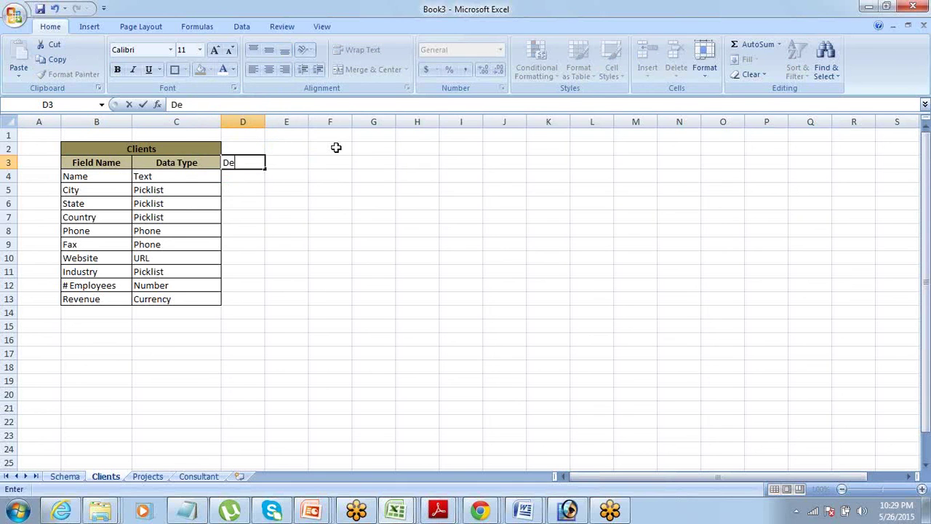
pyautogui.write('scription')
pyautogui.press('Right')
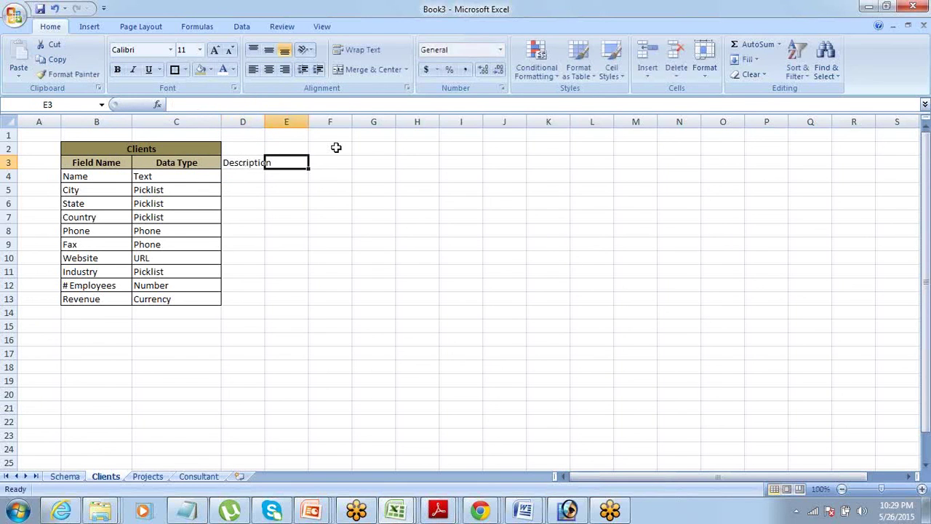
pyautogui.moveTo(270, 119); pyautogui.dragTo(304, 120)
# Set the Clients sheet's page orientation to Portrait from the print preview, and return to the worksheet.
pyautogui.click(21, 24)
pyautogui.moveTo(43, 228)
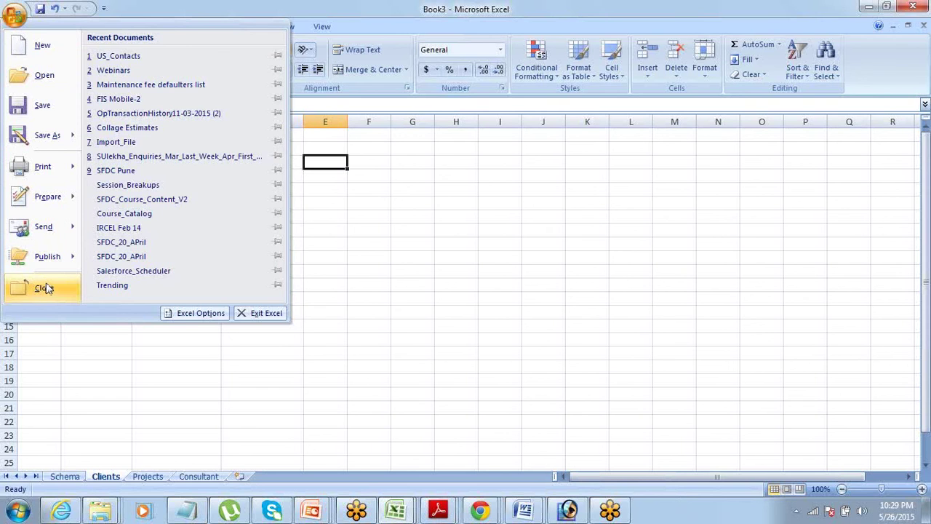
pyautogui.moveTo(72, 168)
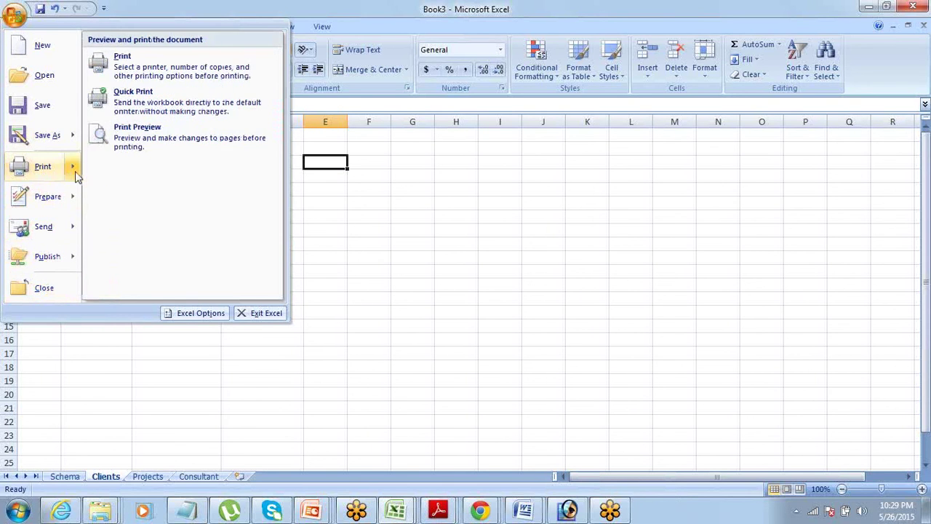
pyautogui.click(144, 131)
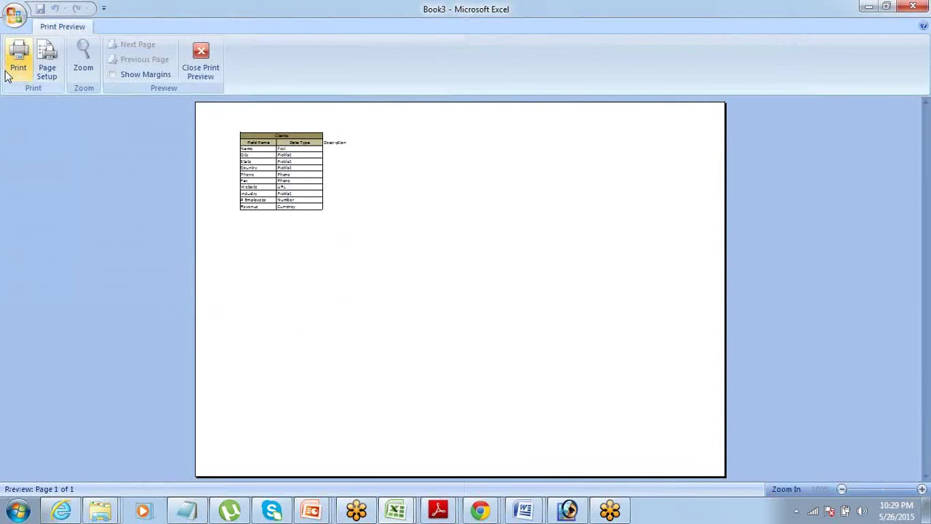
pyautogui.click(45, 69)
pyautogui.click(191, 135)
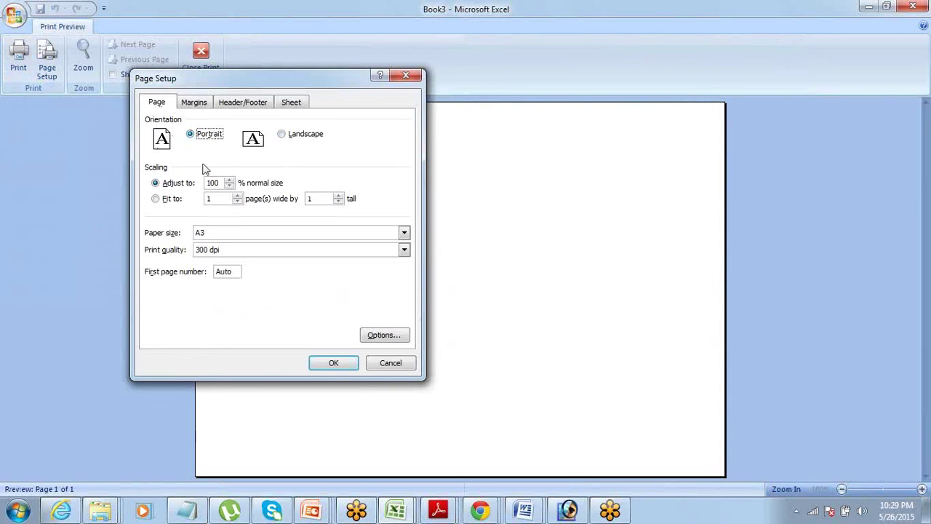
pyautogui.click(331, 368)
pyautogui.click(194, 66)
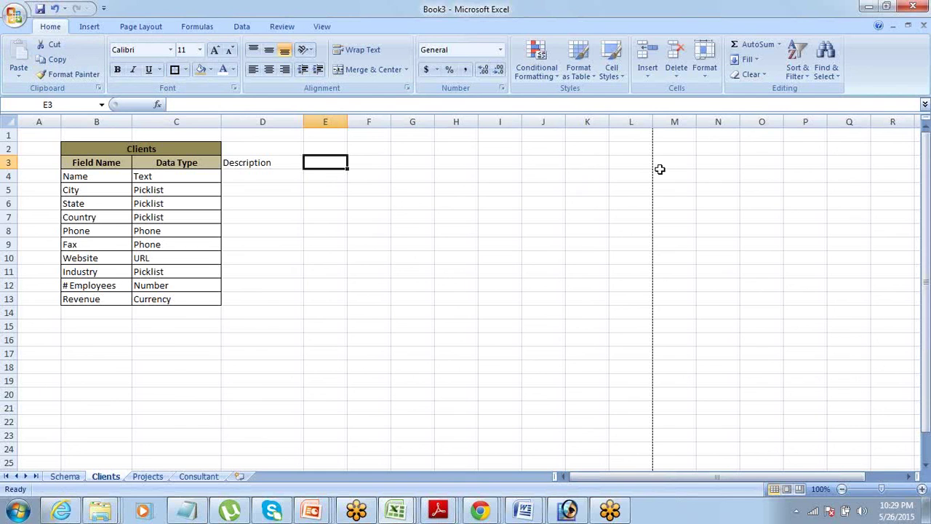
# Widen column D almost to the page boundary and make the Description header bold.
pyautogui.moveTo(303, 122); pyautogui.dragTo(606, 131)
pyautogui.click(240, 162)
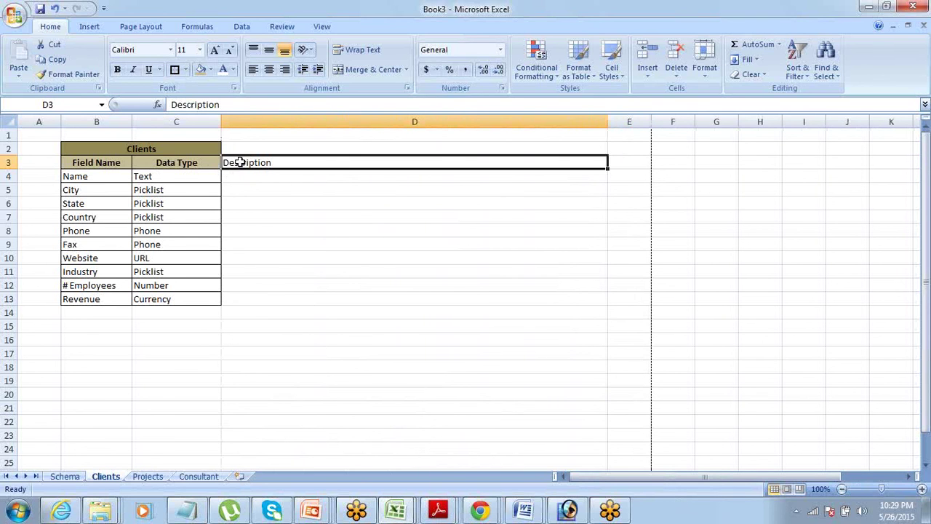
pyautogui.hotkey('ctrl', 'b')
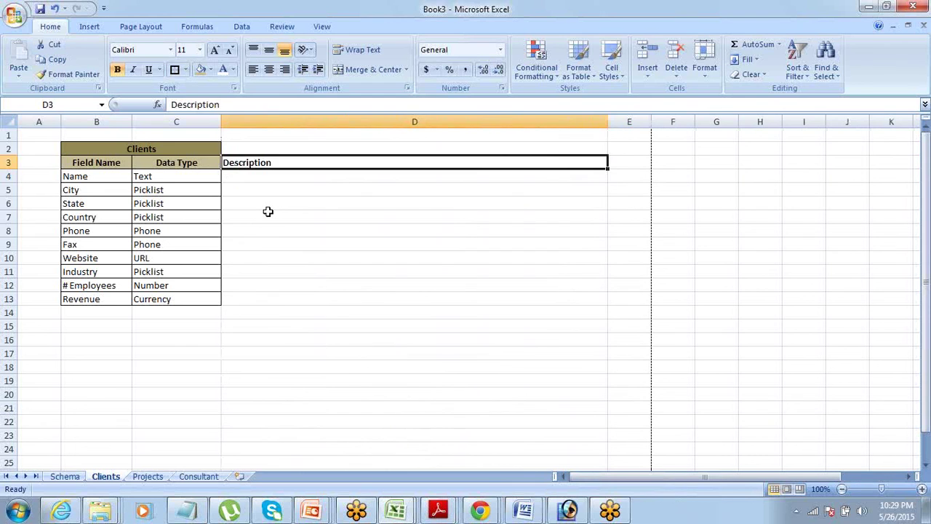
# Merge and center the Clients title across B2:D2 so it spans the Description column.
pyautogui.press('Up')
pyautogui.press('Left')
pyautogui.hotkey('shift', 'Right')
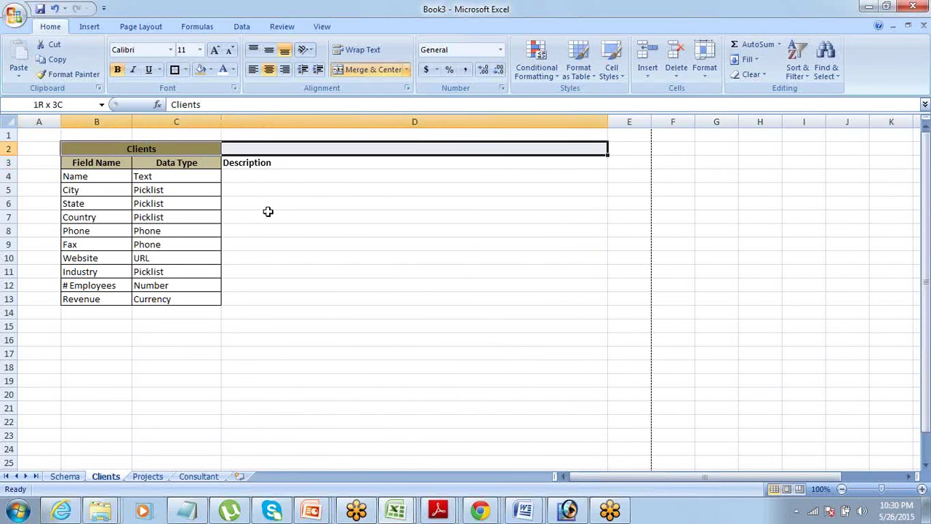
pyautogui.click(359, 72)
pyautogui.click(360, 71)
pyautogui.press('Down')
pyautogui.press('Down')
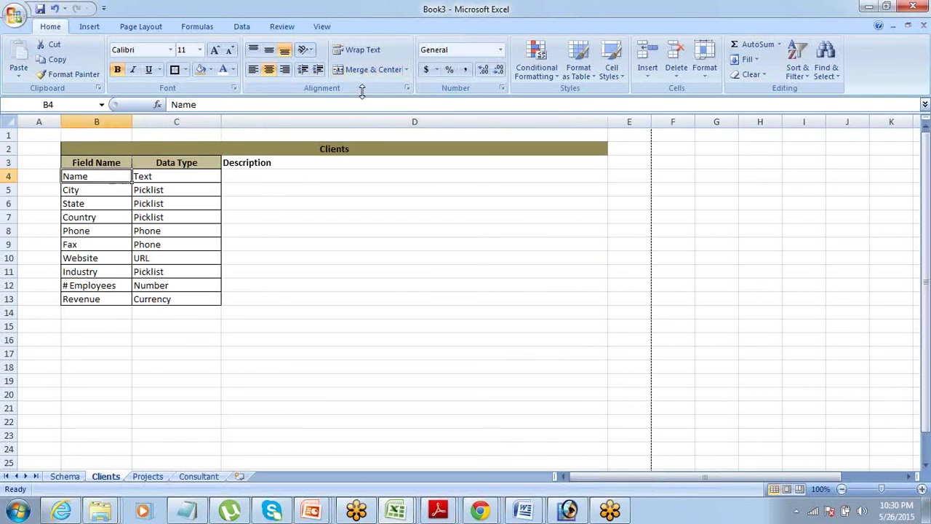
# Enter "Max Length - 30;" as the description of the Name field in D4.
pyautogui.press('Up')
pyautogui.press('Right')
pyautogui.press('Right')
pyautogui.press('Down')
pyautogui.press('Down')
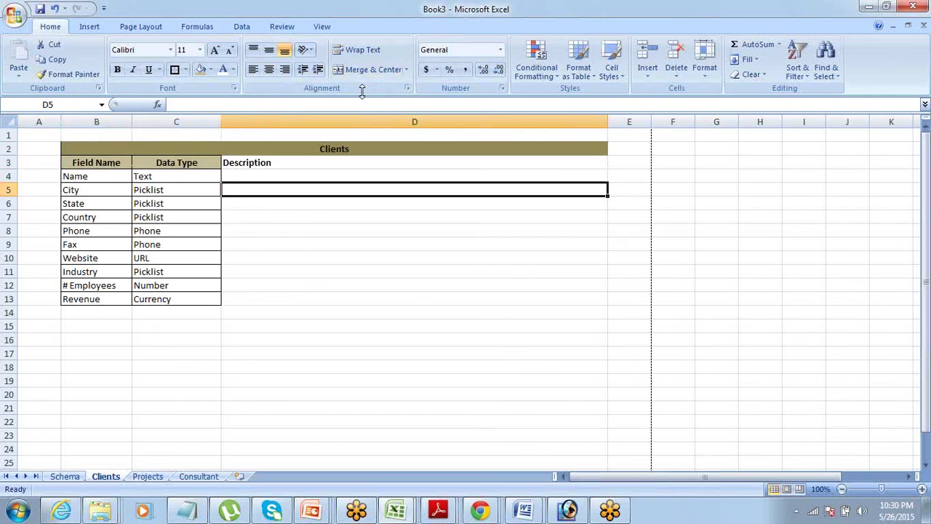
pyautogui.press('Up')
pyautogui.press('Left')
pyautogui.press('Left')
pyautogui.press('Right')
pyautogui.press('Right')
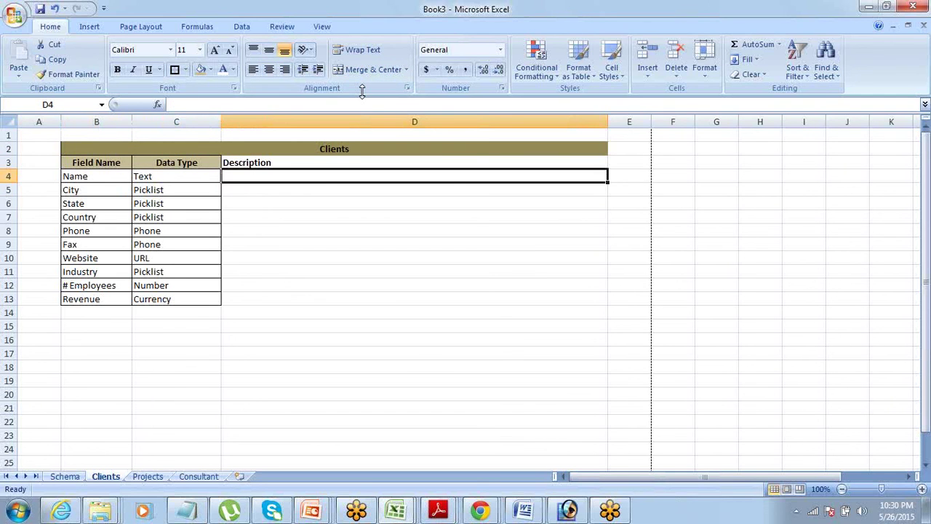
pyautogui.write('Max Le')
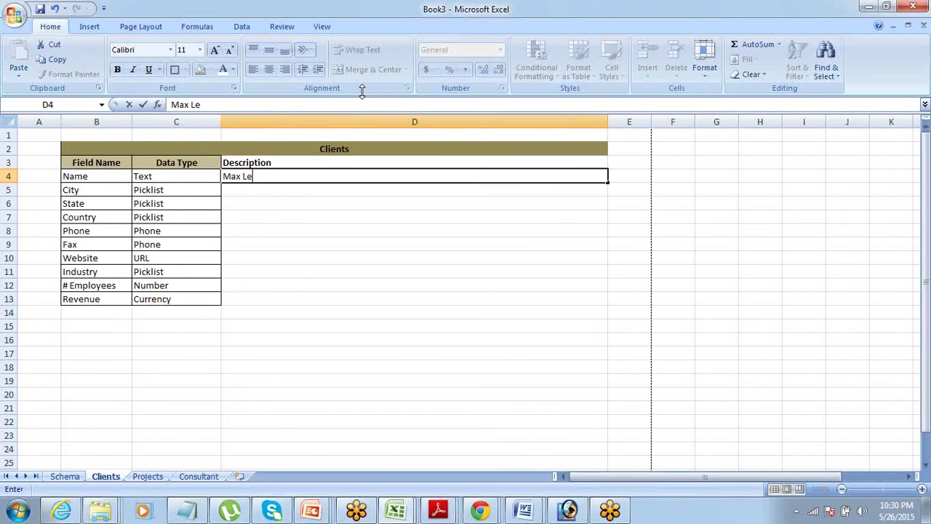
pyautogui.write('ngth - 30;')
pyautogui.press('Return')
pyautogui.press('Return')
pyautogui.press('Return')
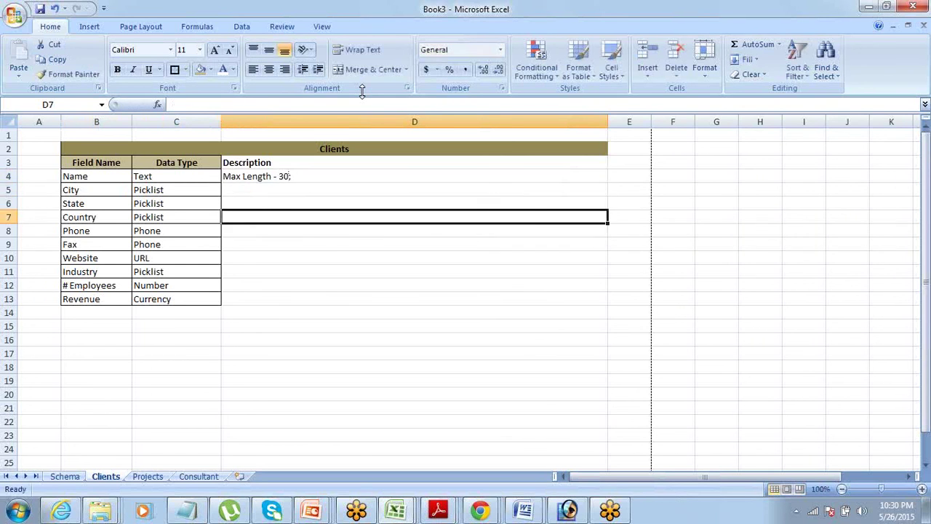
# Go through the description cells of the remaining Clients fields down to Revenue and return to the table title.
pyautogui.press('Return')
pyautogui.press('Return')
pyautogui.press('Return')
pyautogui.press('Return')
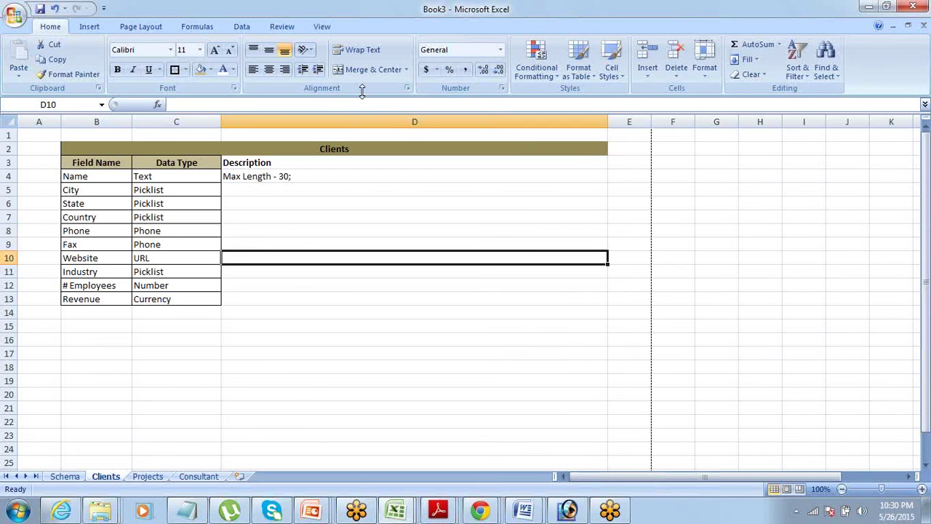
pyautogui.press('Return')
pyautogui.press('Return')
pyautogui.press('Return')
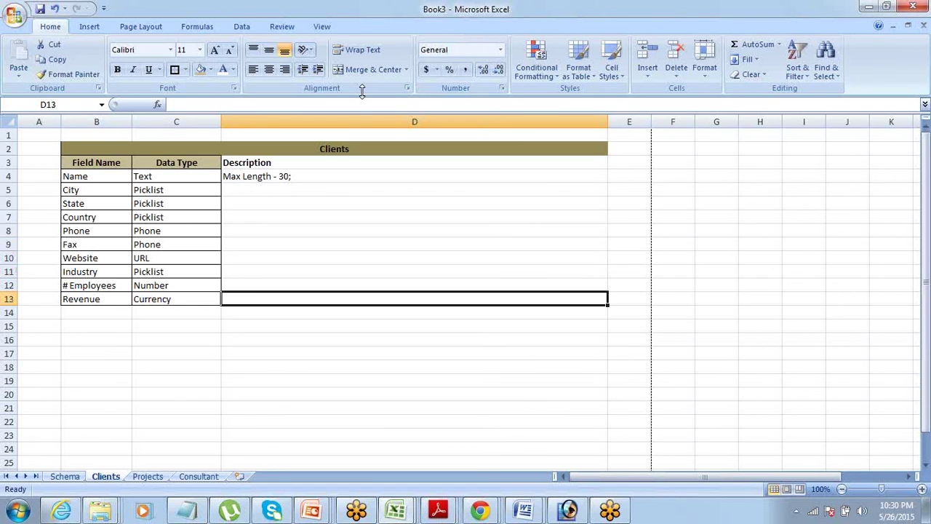
pyautogui.press('Up')
pyautogui.press('Up')
pyautogui.press('Up')
pyautogui.press('Up')
pyautogui.press('Up')
pyautogui.press('Up')
pyautogui.press('Up')
pyautogui.press('Up')
pyautogui.press('Up')
pyautogui.press('Up')
pyautogui.press('Up')
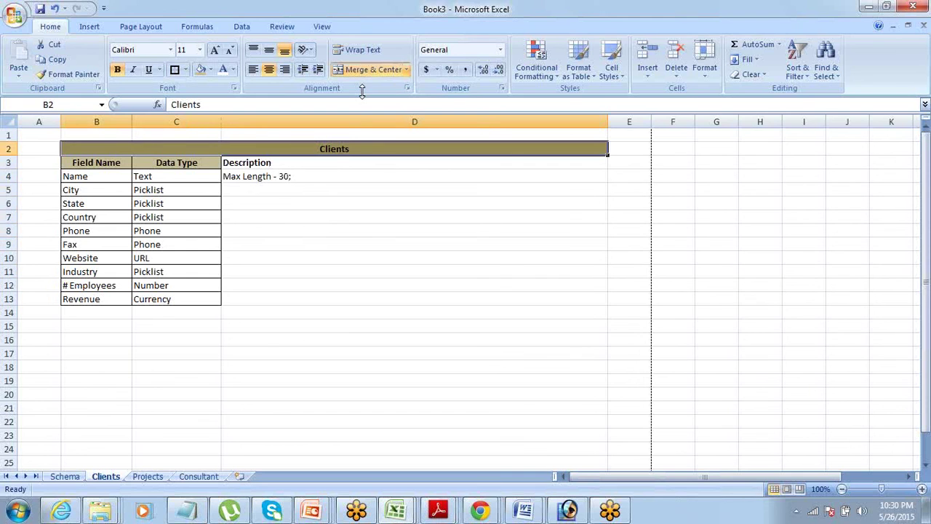
# Hide the gridlines on the Clients sheet.
pyautogui.click(322, 26)
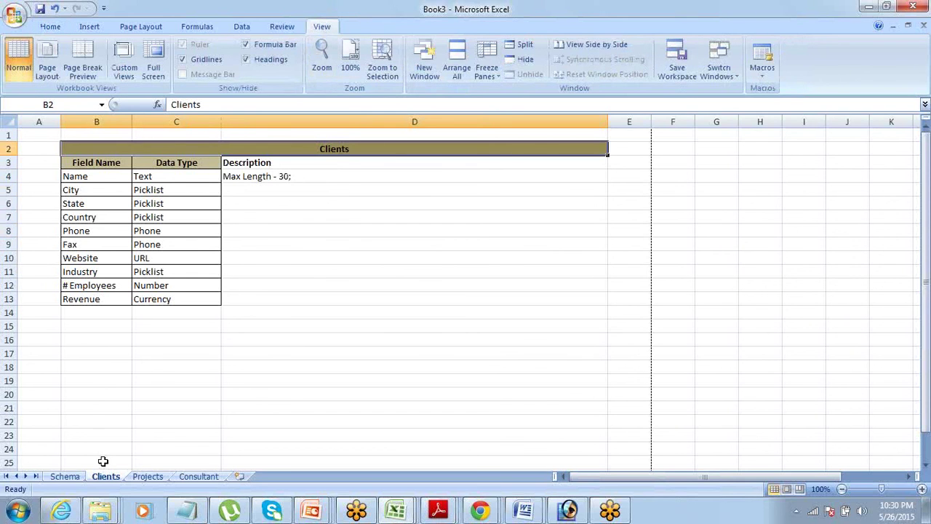
pyautogui.click(75, 339)
pyautogui.press('Up')
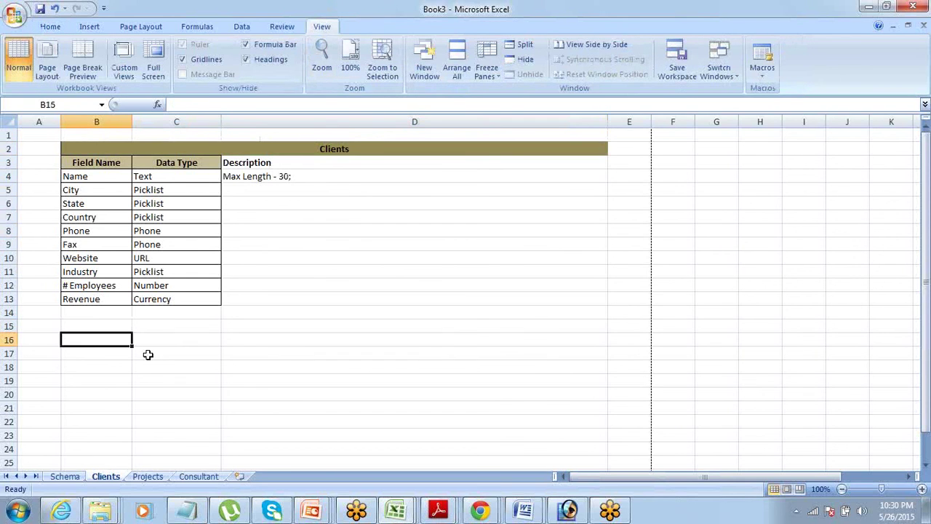
pyautogui.hotkey('shift', 'Right')
pyautogui.hotkey('shift', 'Right')
pyautogui.hotkey('shift', 'Right')
pyautogui.hotkey('shift', 'Left')
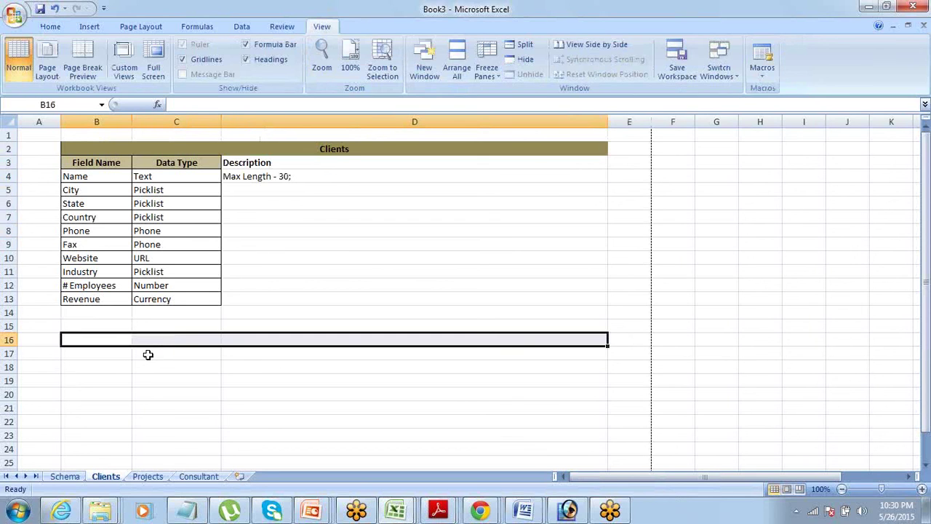
pyautogui.press('Down')
pyautogui.press('Down')
pyautogui.press('Down')
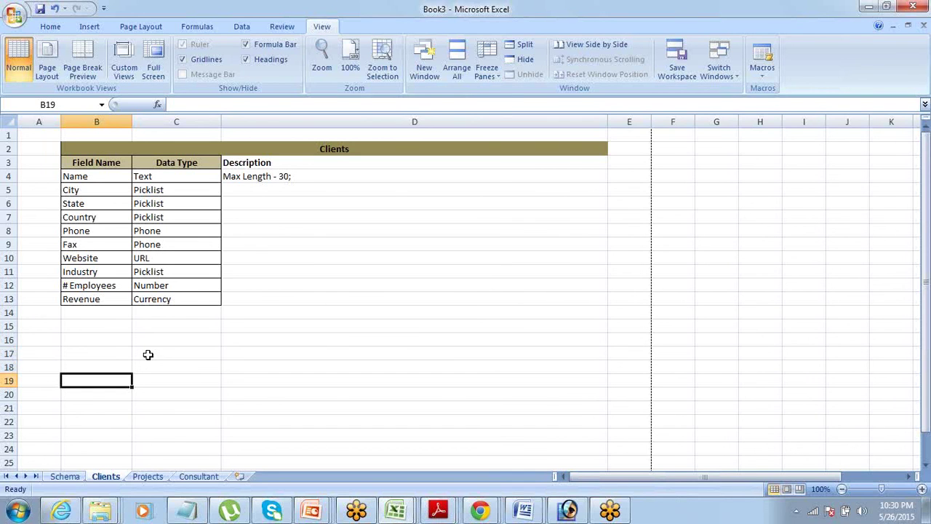
pyautogui.click(183, 60)
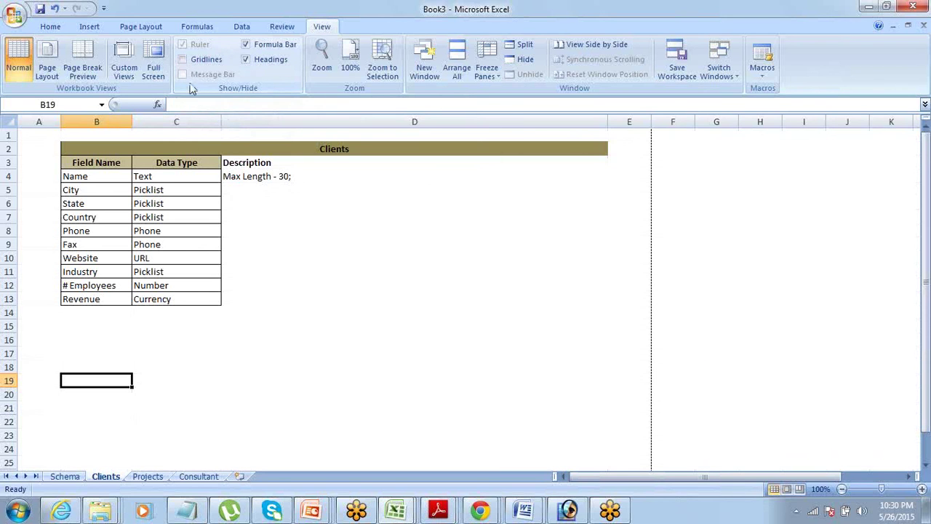
pyautogui.scroll(-3, 230, 163)
pyautogui.scroll(3, 230, 162)
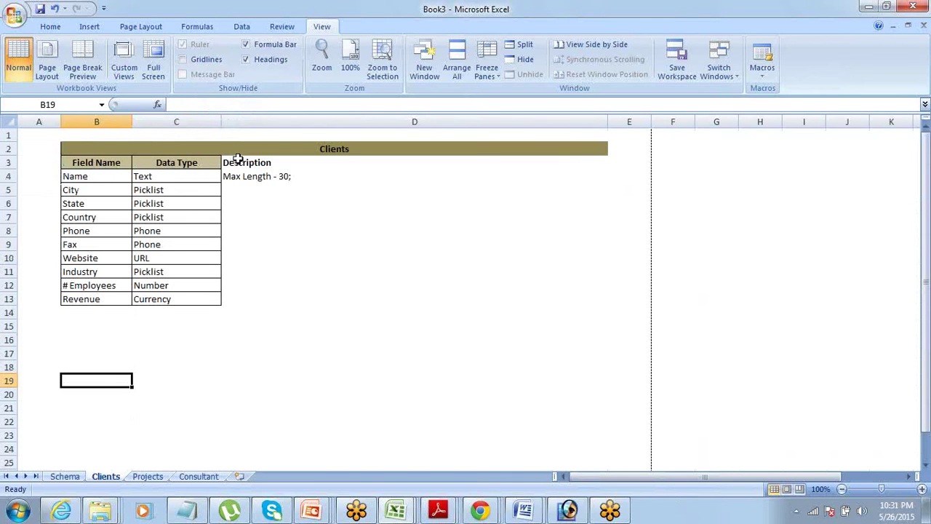
# Look through the Schema, Clients, Projects and Consultant sheets in turn, and return to the Schema sheet.
pyautogui.click(54, 478)
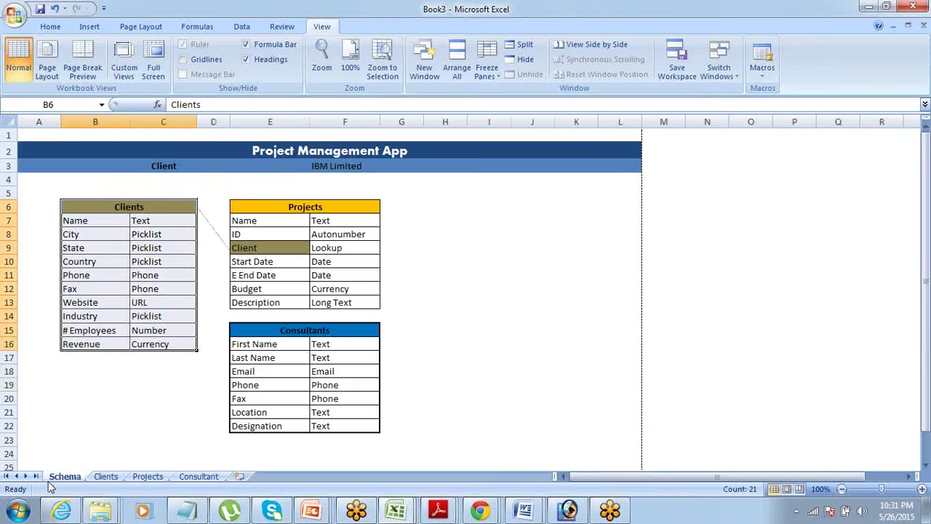
pyautogui.click(106, 477)
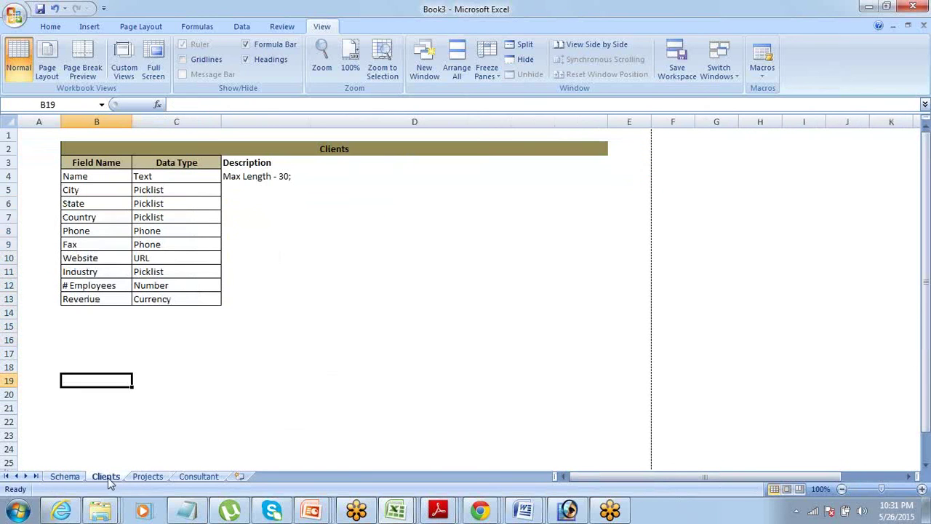
pyautogui.click(145, 477)
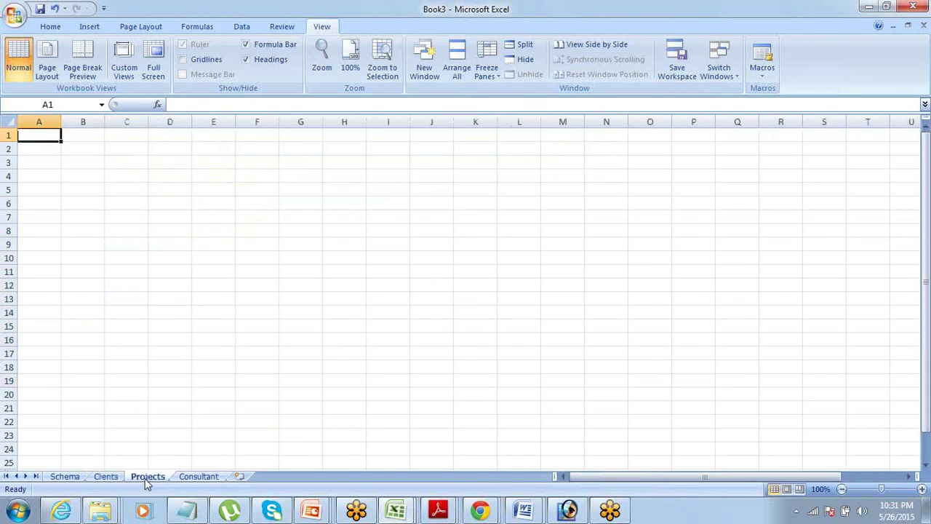
pyautogui.click(197, 477)
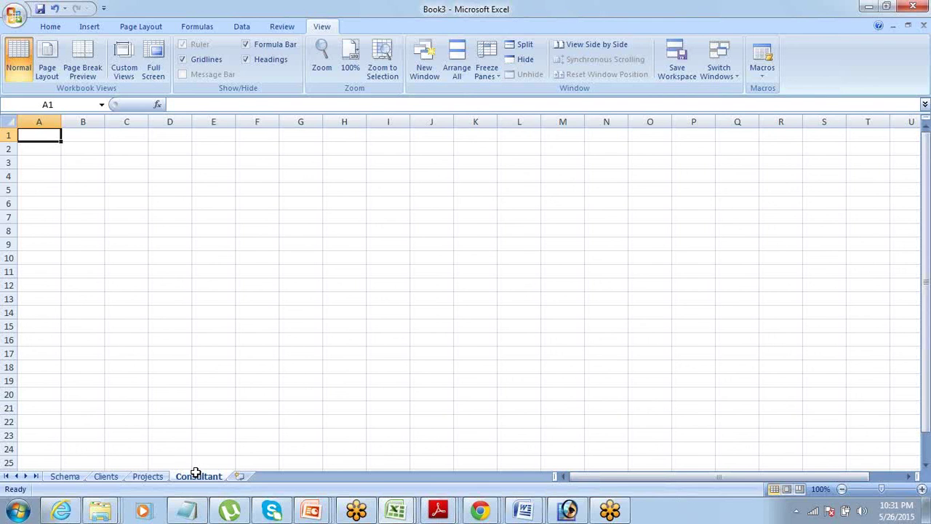
pyautogui.click(71, 477)
pyautogui.click(117, 427)
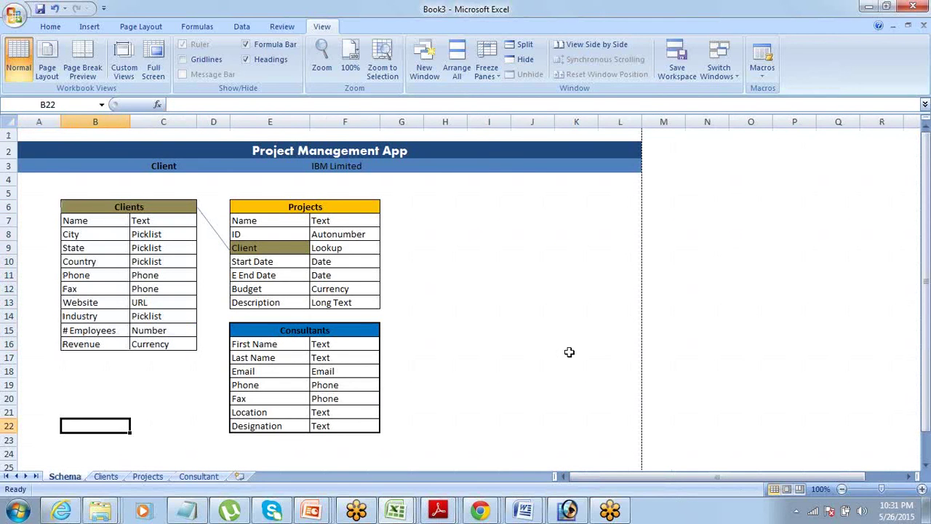